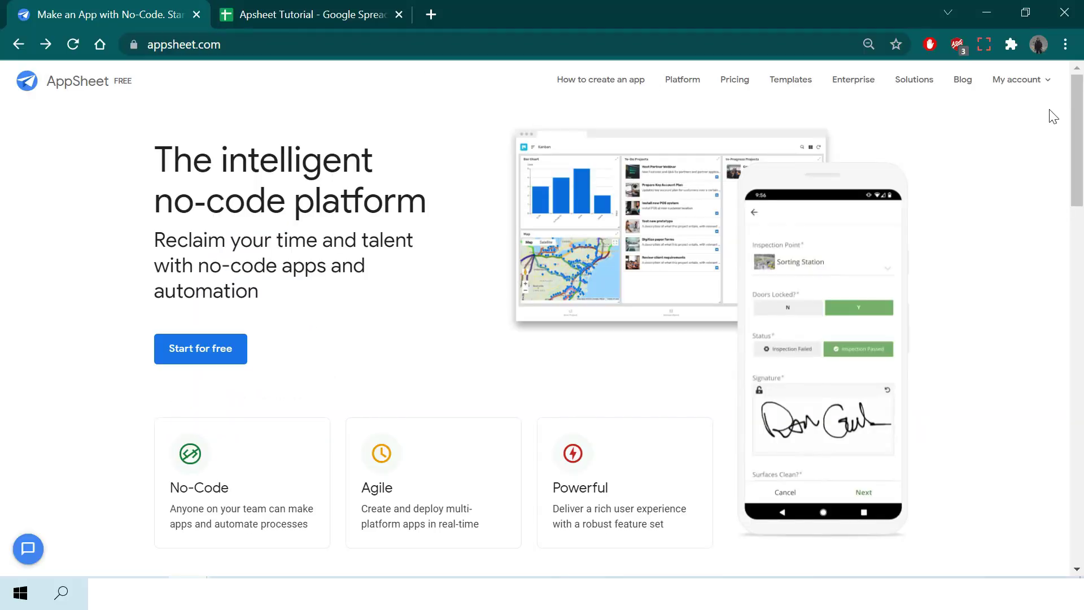
Open the DAFTAR HADIR prototype app in the editor from the account's My Apps page.
click(1042, 85)
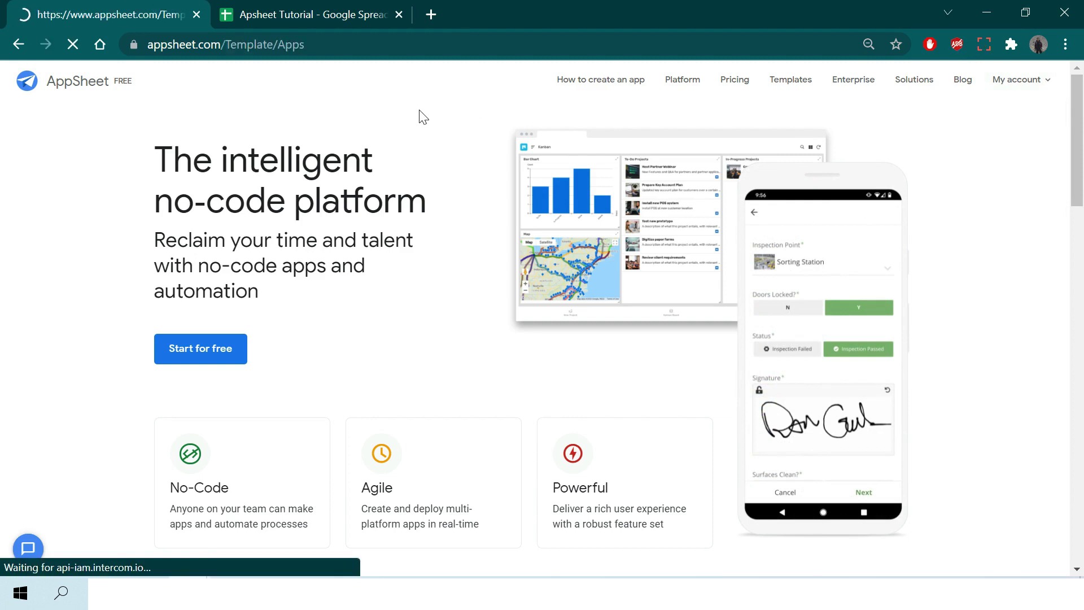
scroll(225, 362, down, 3)
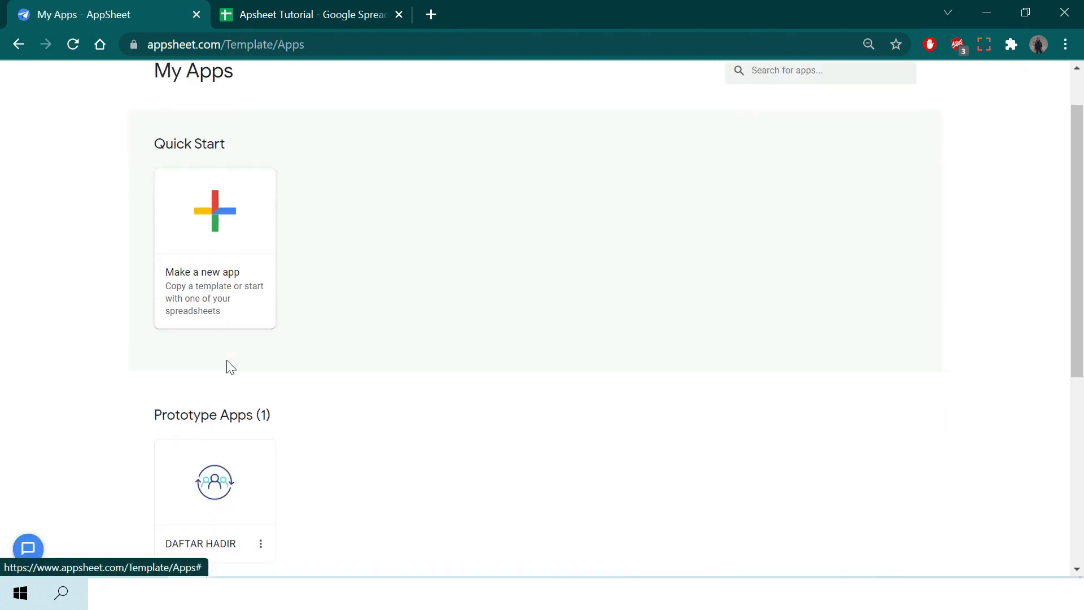
click(217, 388)
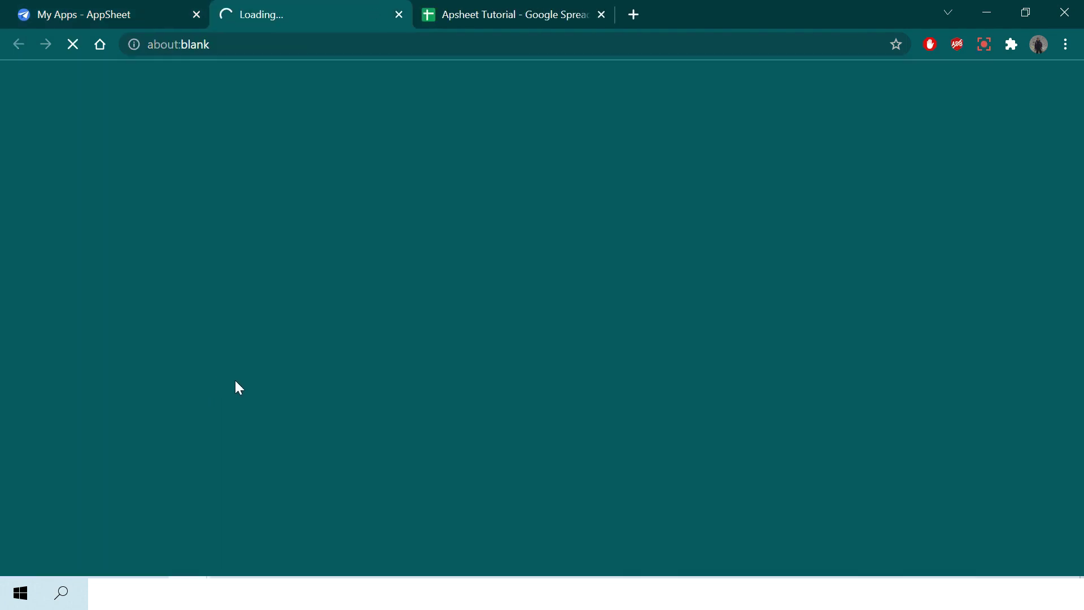
click(196, 15)
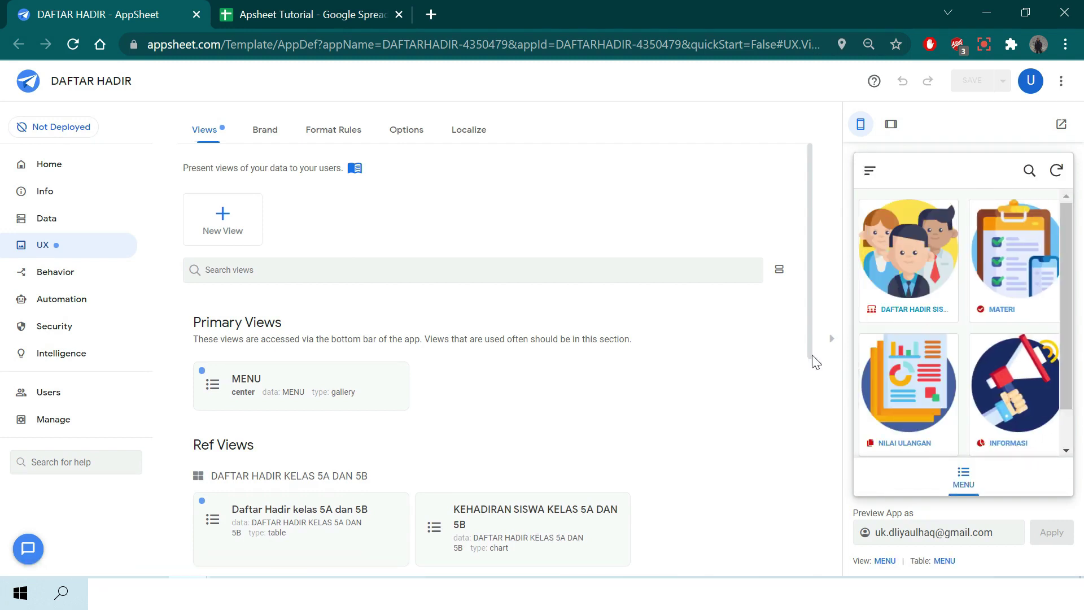
scroll(712, 390, down, 1)
scroll(712, 390, down, 1)
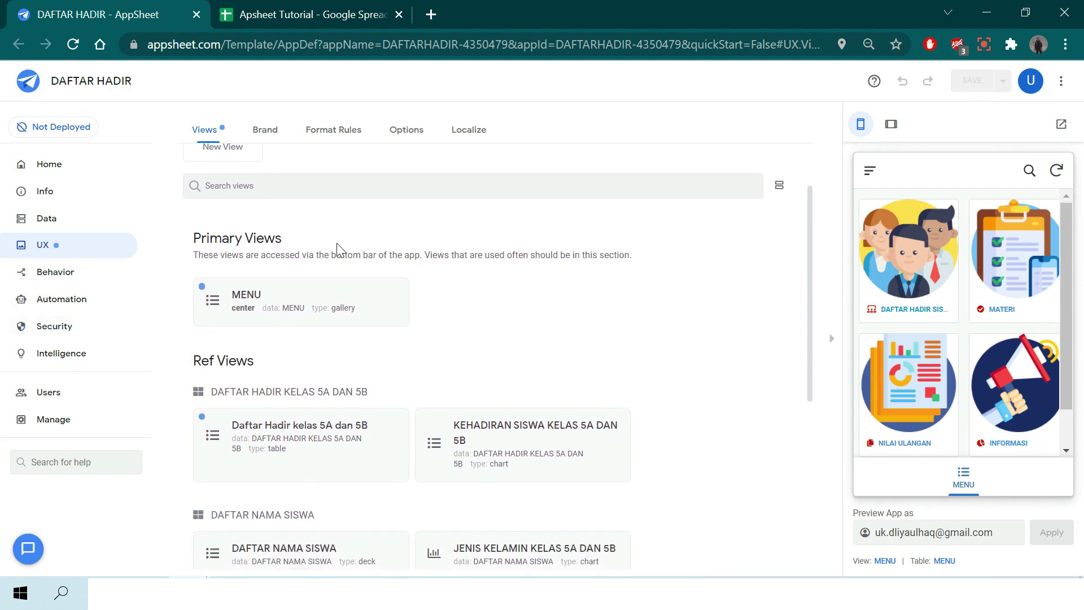
Switch to the Apsheet Tutorial spreadsheet and review the WA sheet's column headers from NO URUT to WHATSAPP SISWA.
click(299, 7)
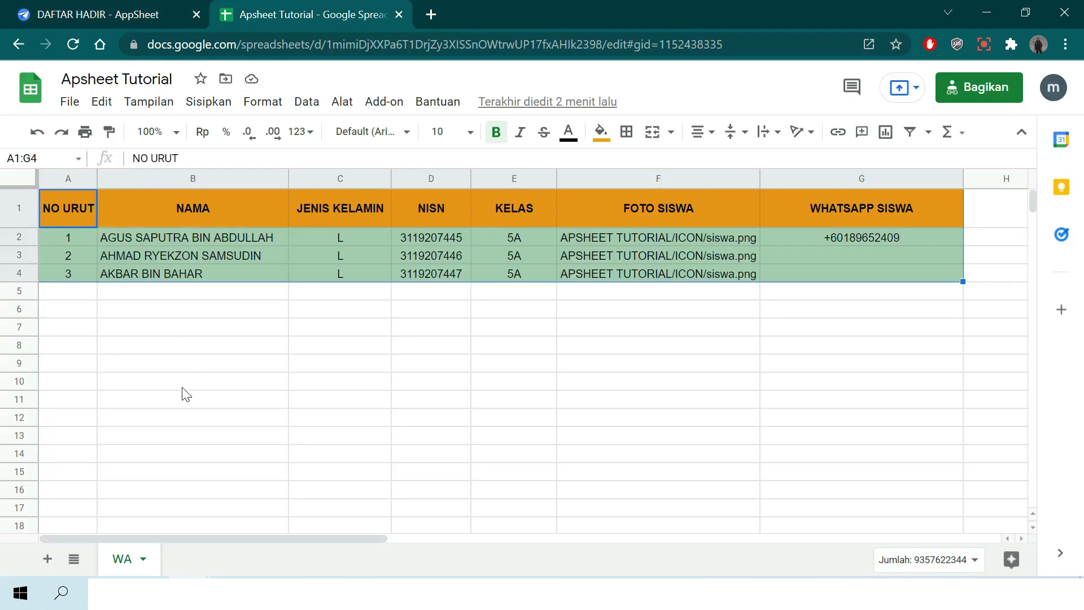
click(80, 215)
click(199, 218)
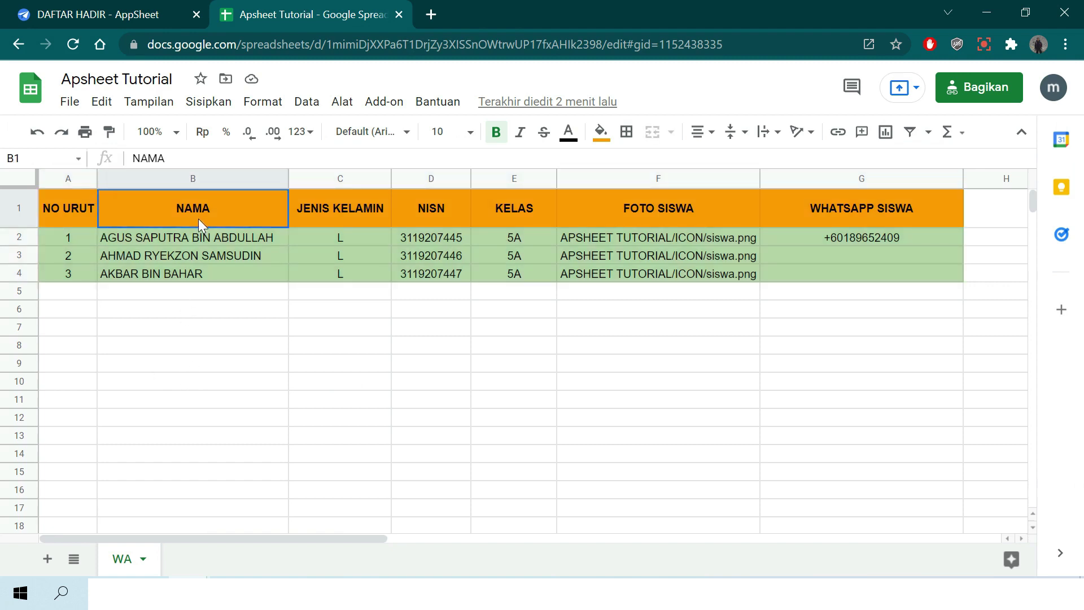
click(350, 216)
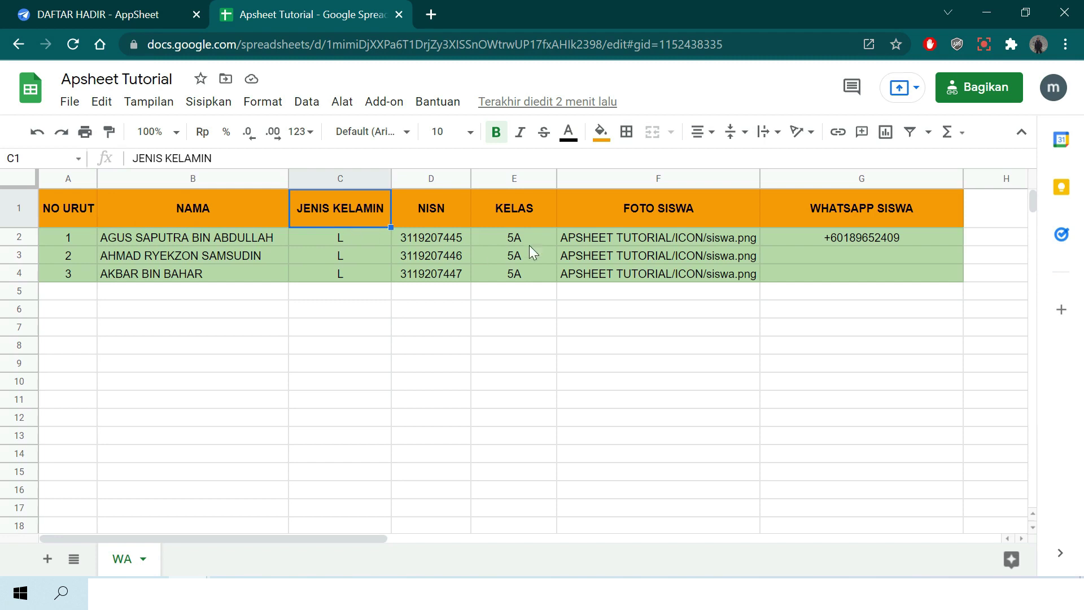
click(523, 216)
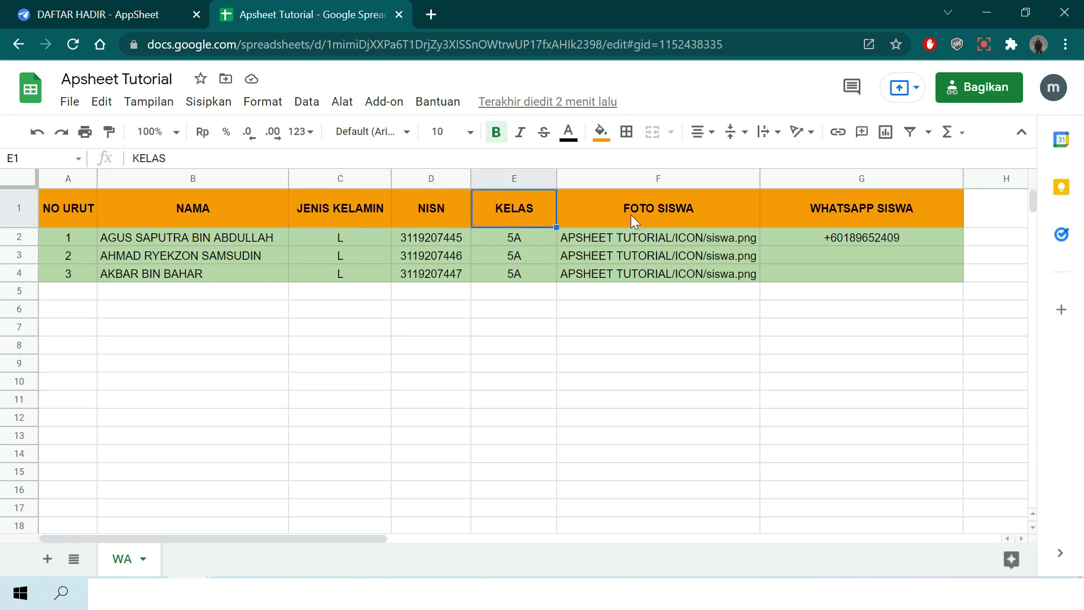
drag(631, 215, 642, 262)
click(822, 214)
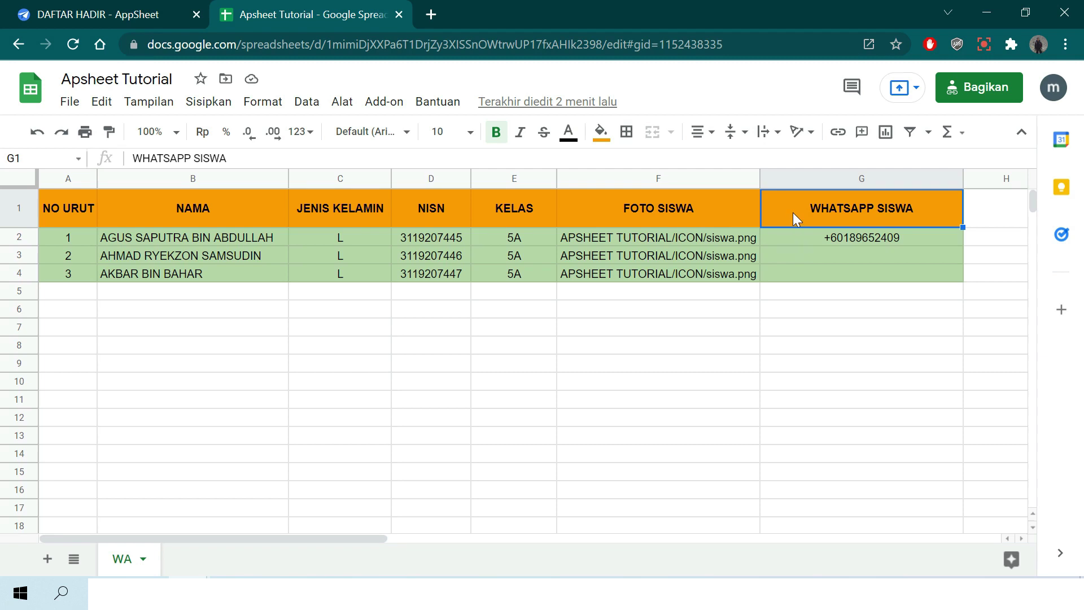
Inspect the apostrophe and country-code prefix of the first student's WhatsApp number and look over the whole student table.
double_click(801, 237)
text(')
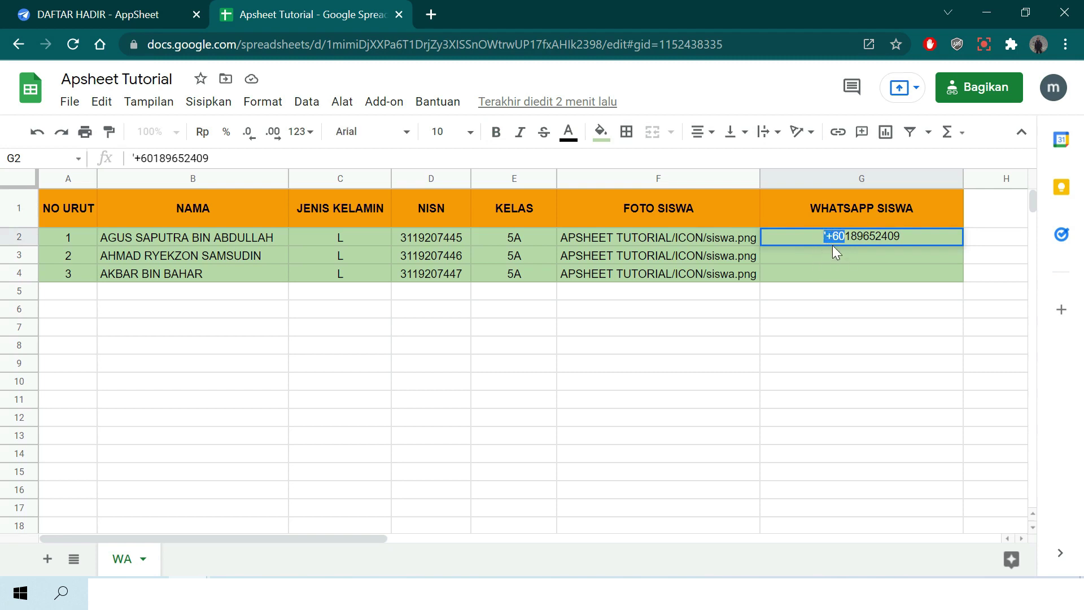
click(843, 238)
drag(845, 237, 823, 236)
key(Escape)
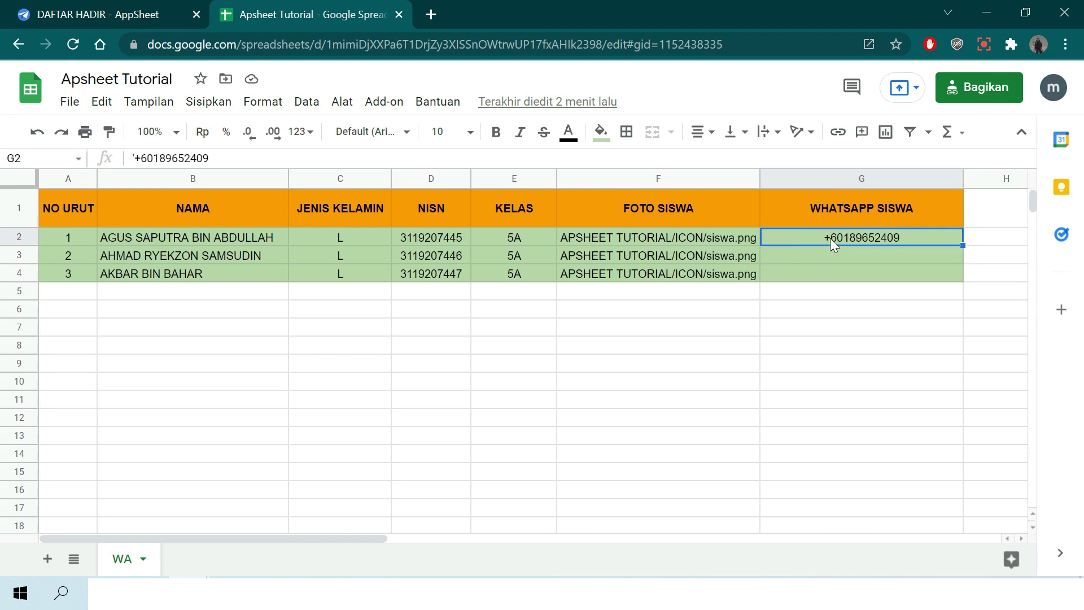
click(828, 261)
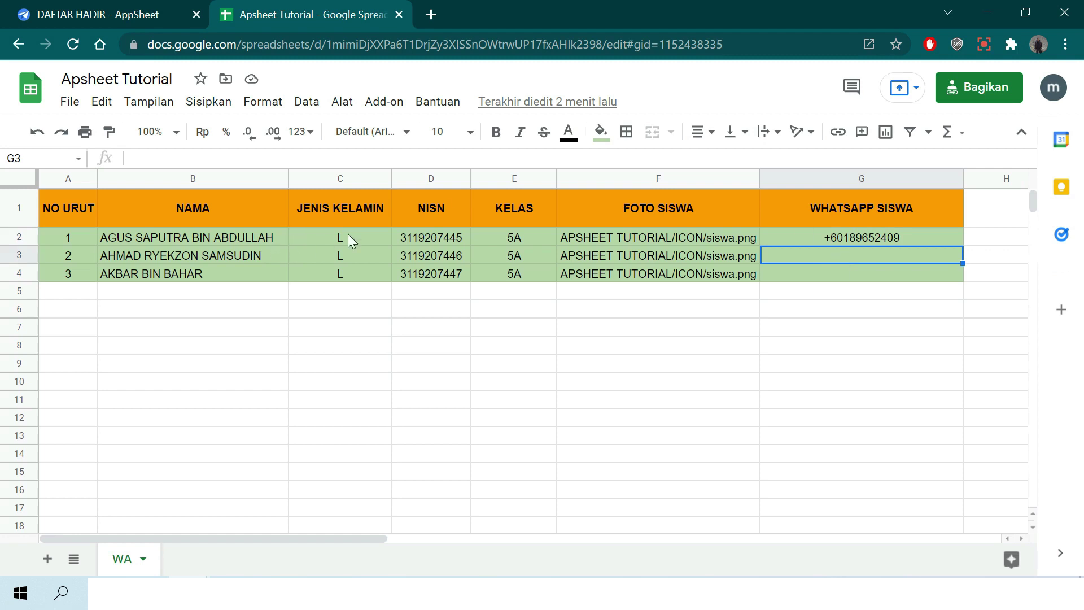
drag(63, 211, 790, 296)
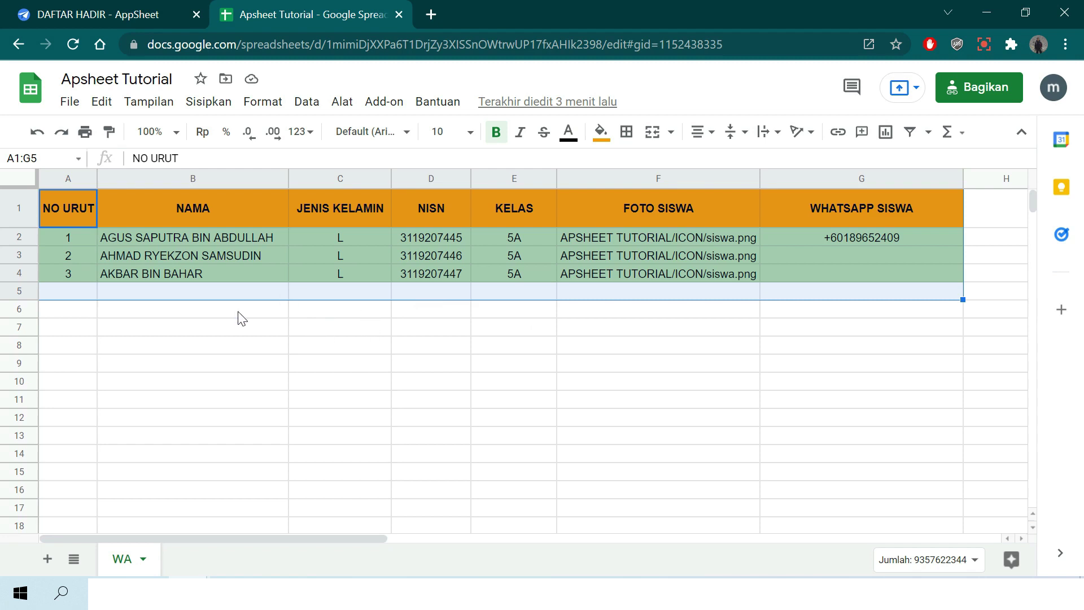
Return to AppSheet and open the DAFTAR HADIR app's data tables, glancing at the WA sheet again.
click(54, 8)
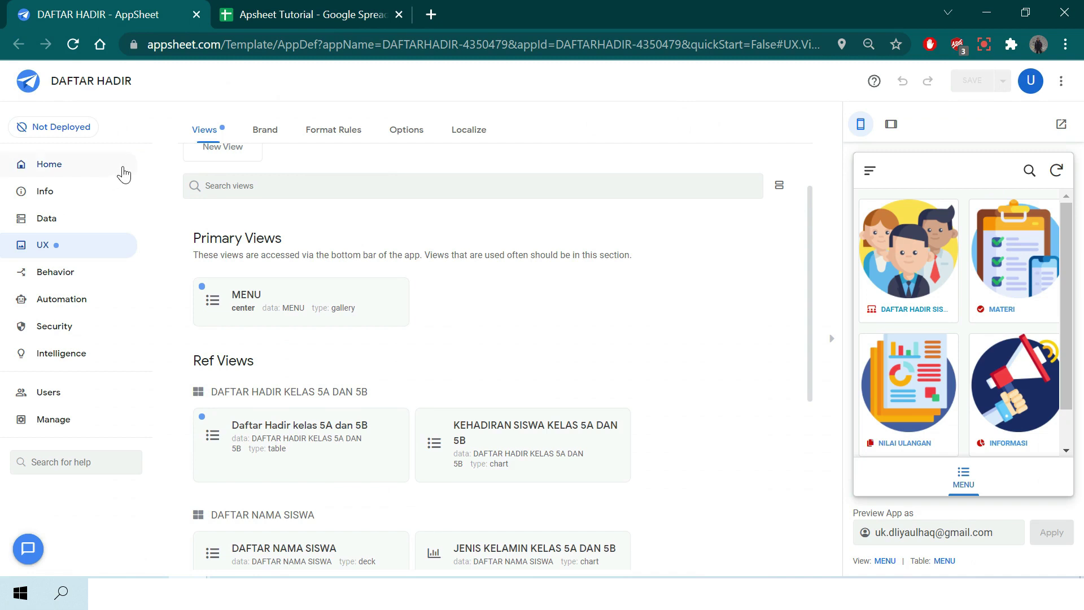
click(81, 228)
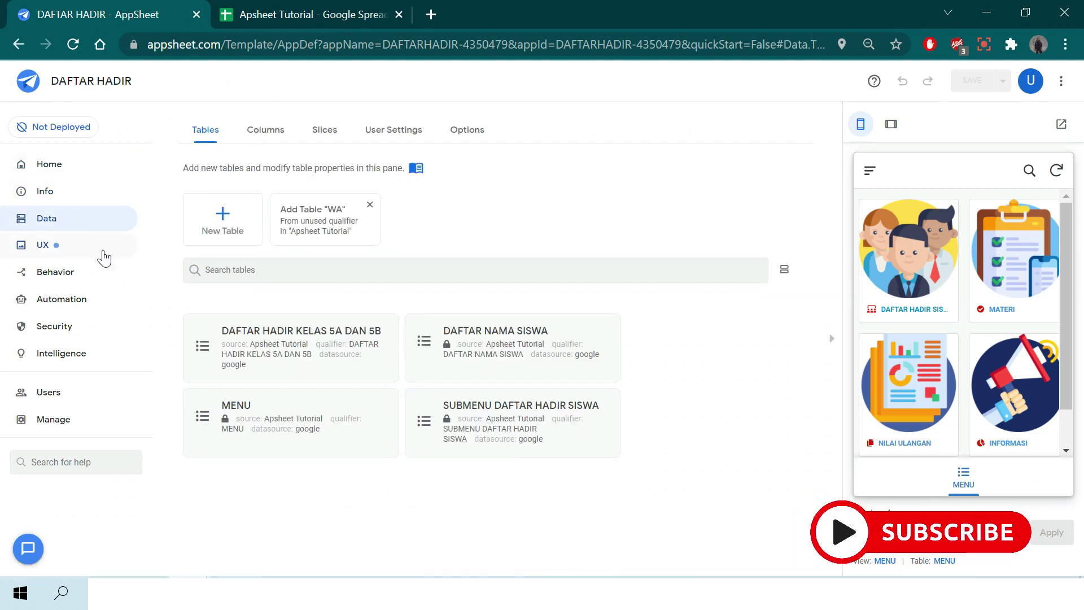
click(310, 14)
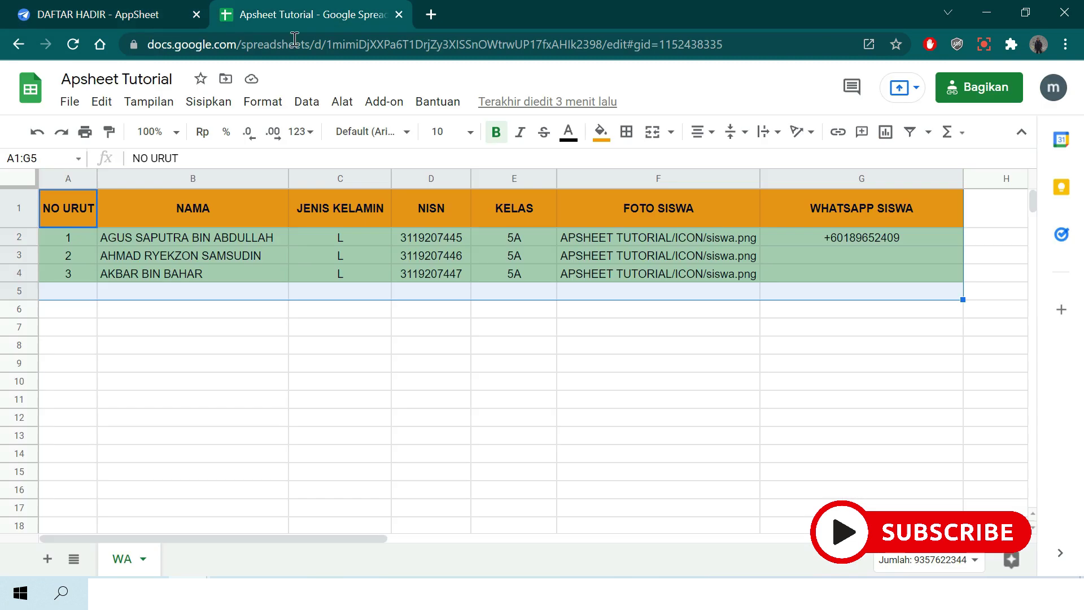
click(230, 259)
click(98, 12)
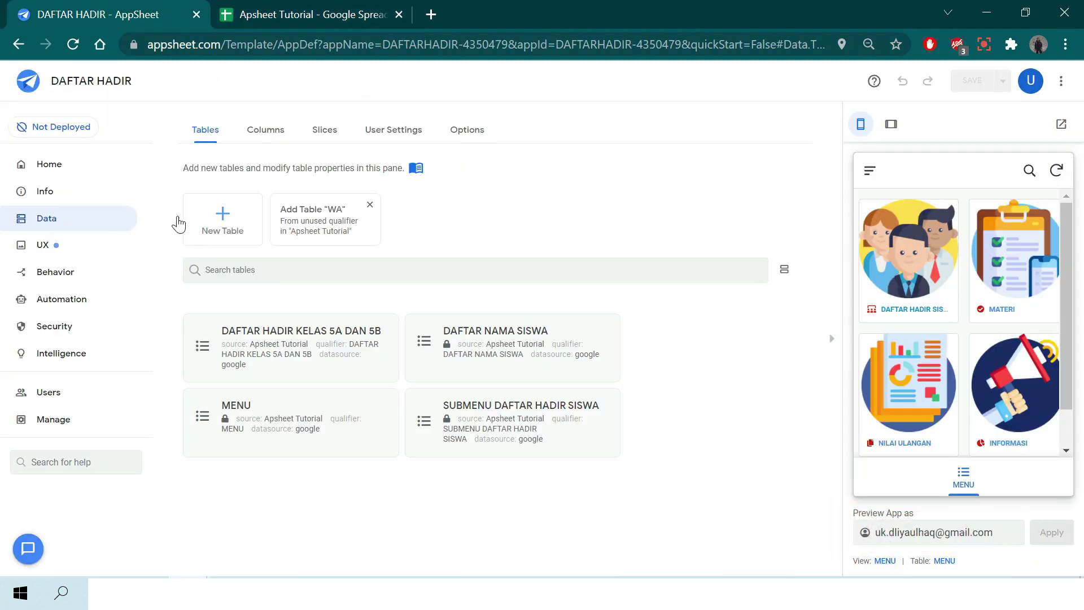
click(215, 224)
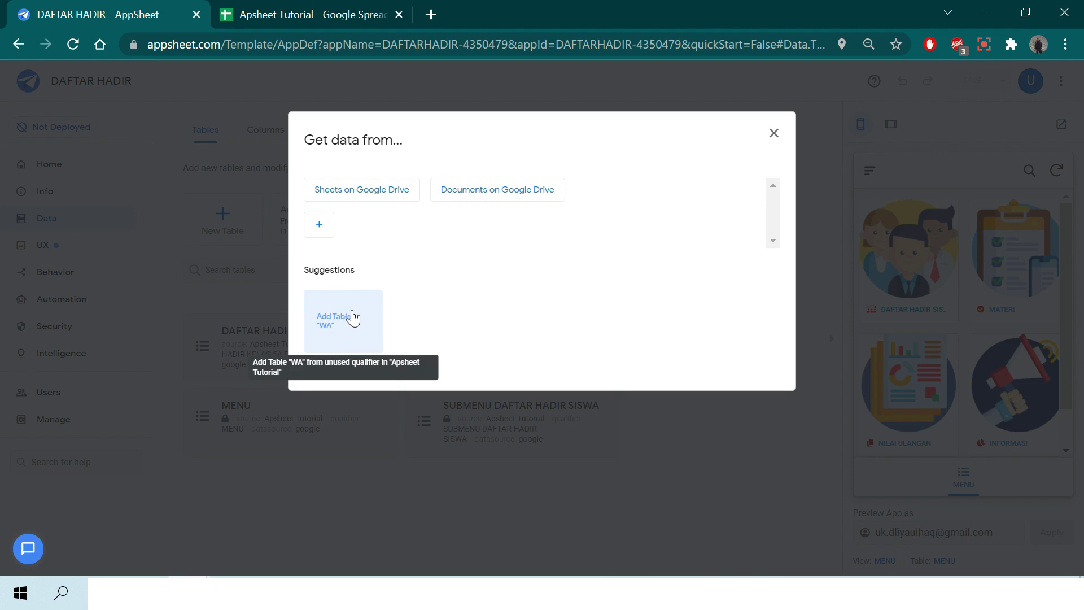
click(340, 322)
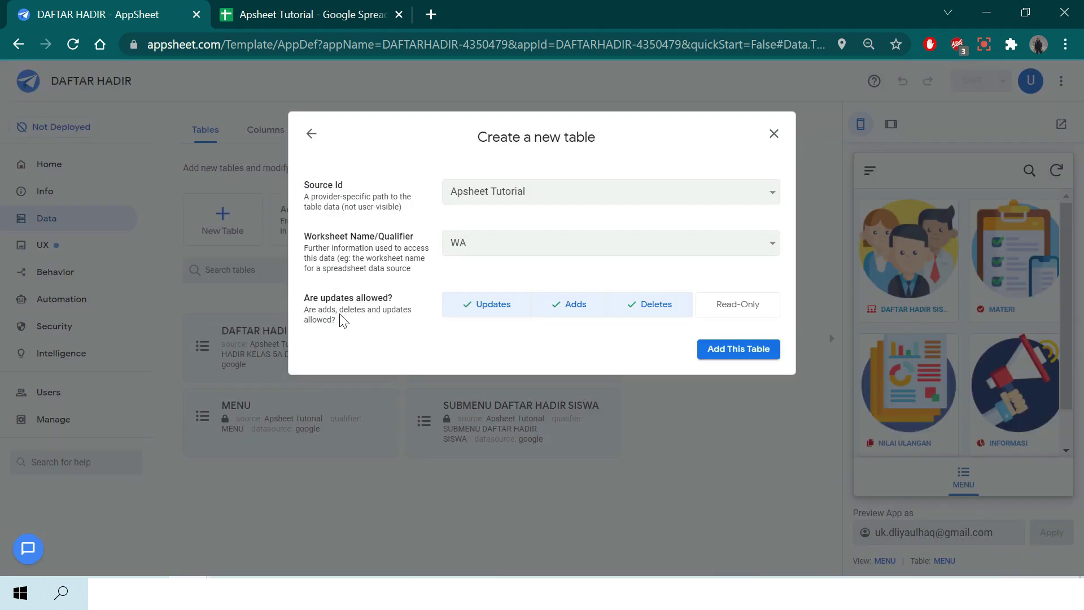
click(774, 135)
Start a new table from the Apsheet Tutorial sheet in Google Drive's APSHEET TUTORIAL folder, using the WA worksheet.
click(228, 227)
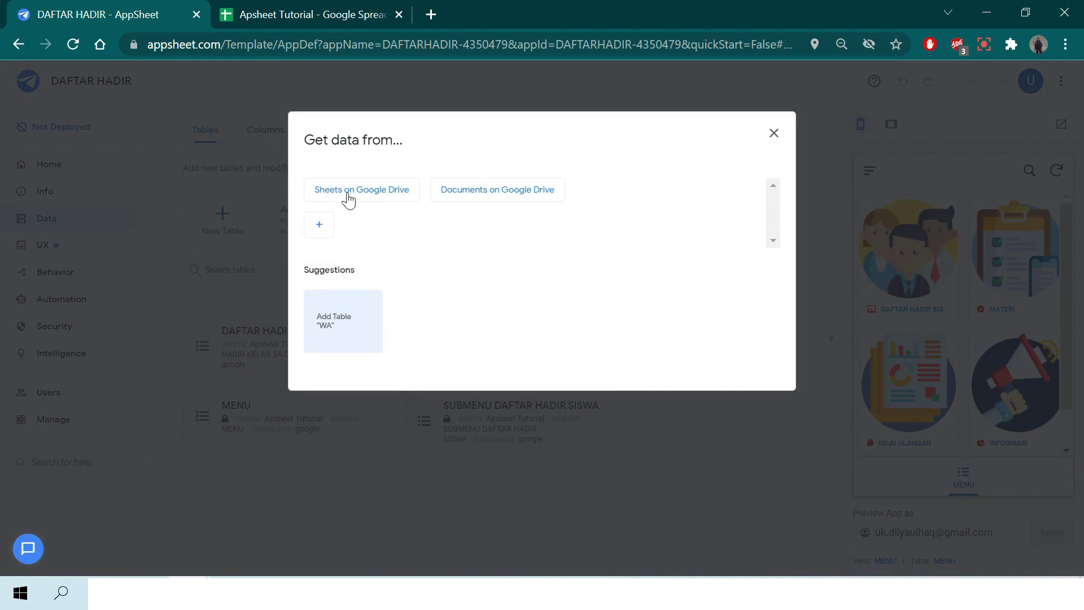
click(347, 191)
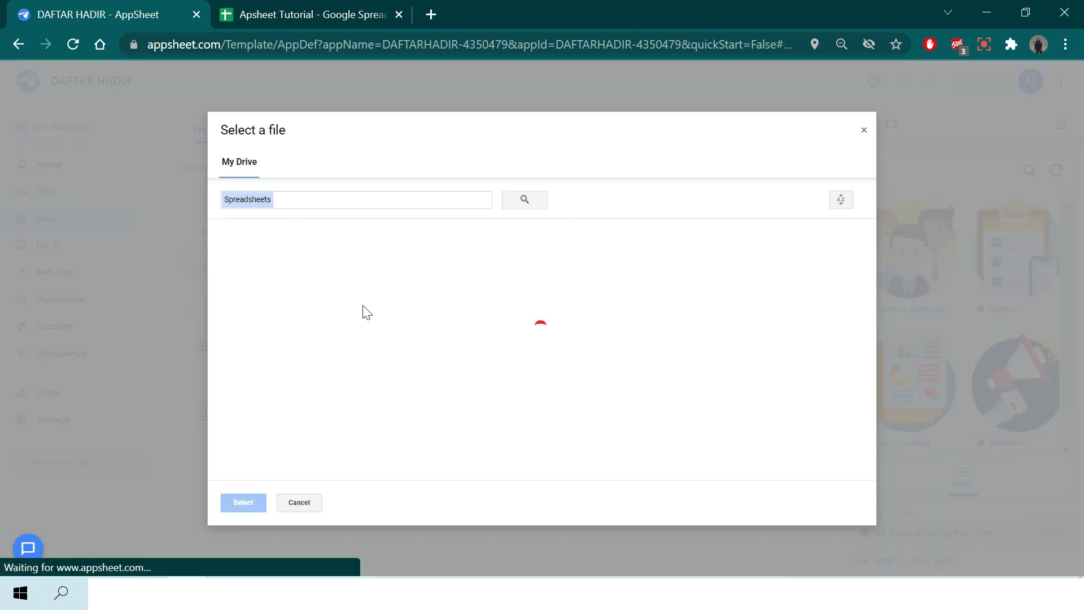
double_click(291, 293)
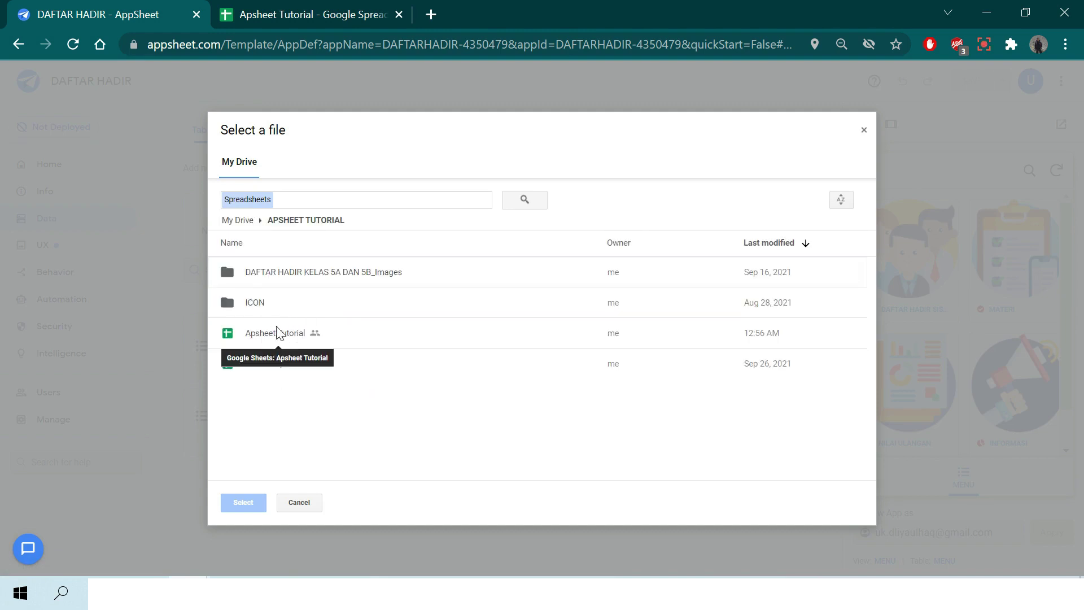
click(269, 339)
click(242, 502)
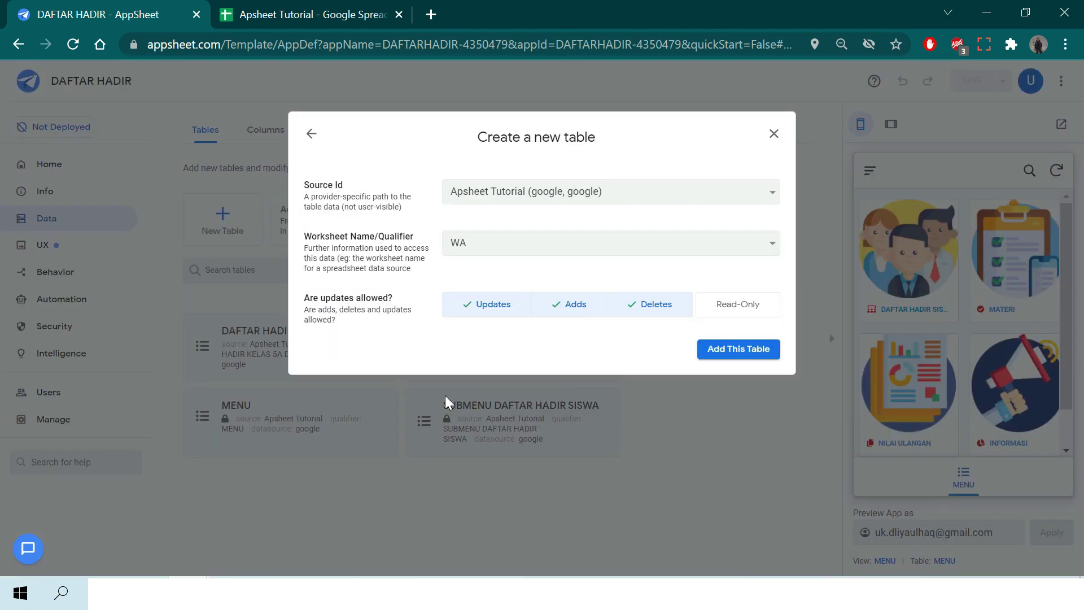
click(590, 249)
click(478, 275)
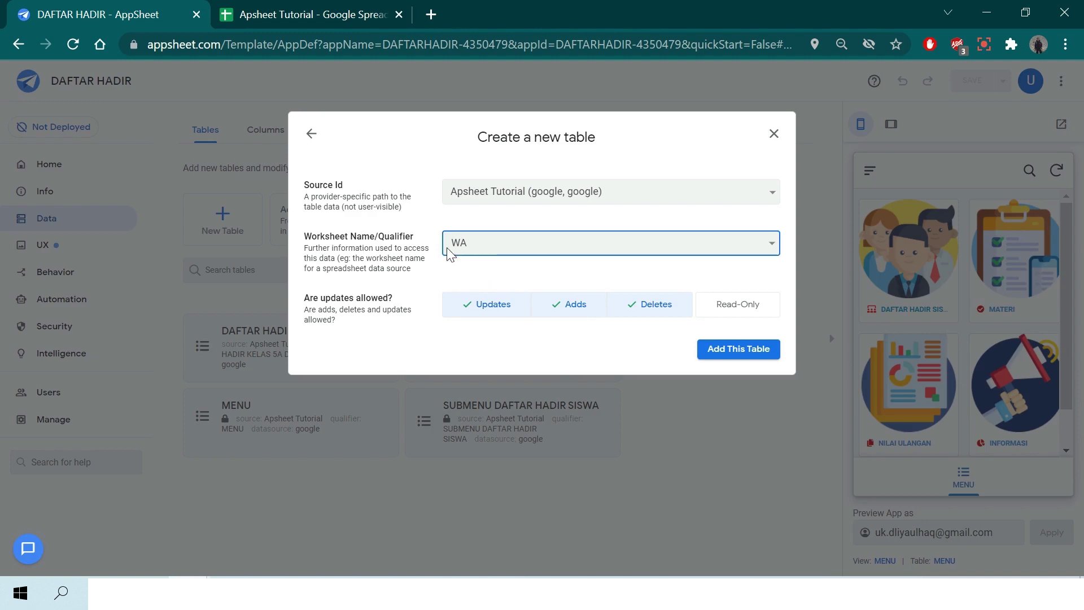
click(286, 14)
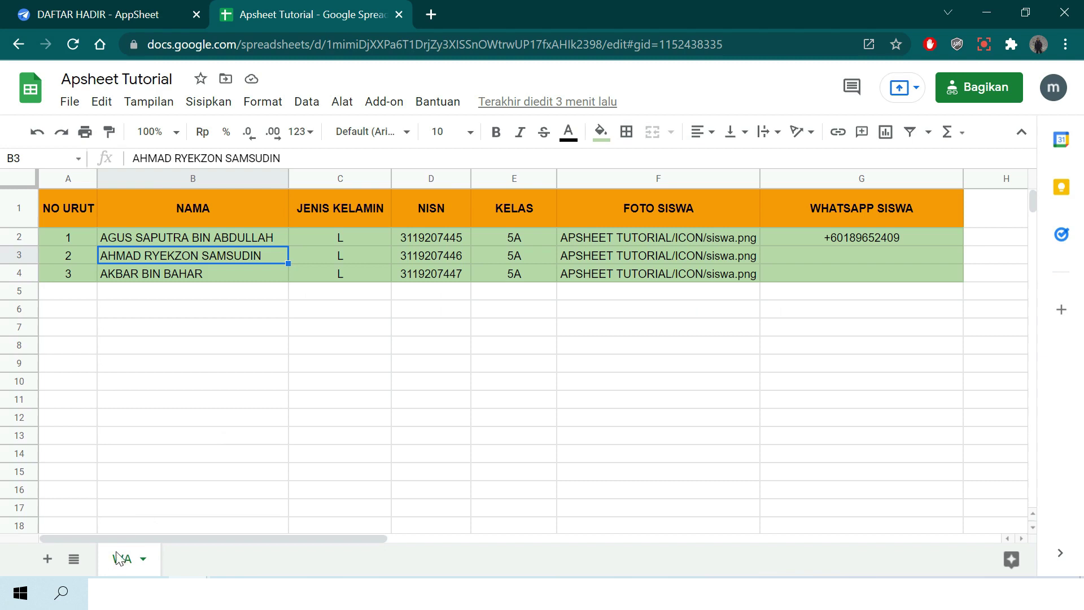
click(164, 14)
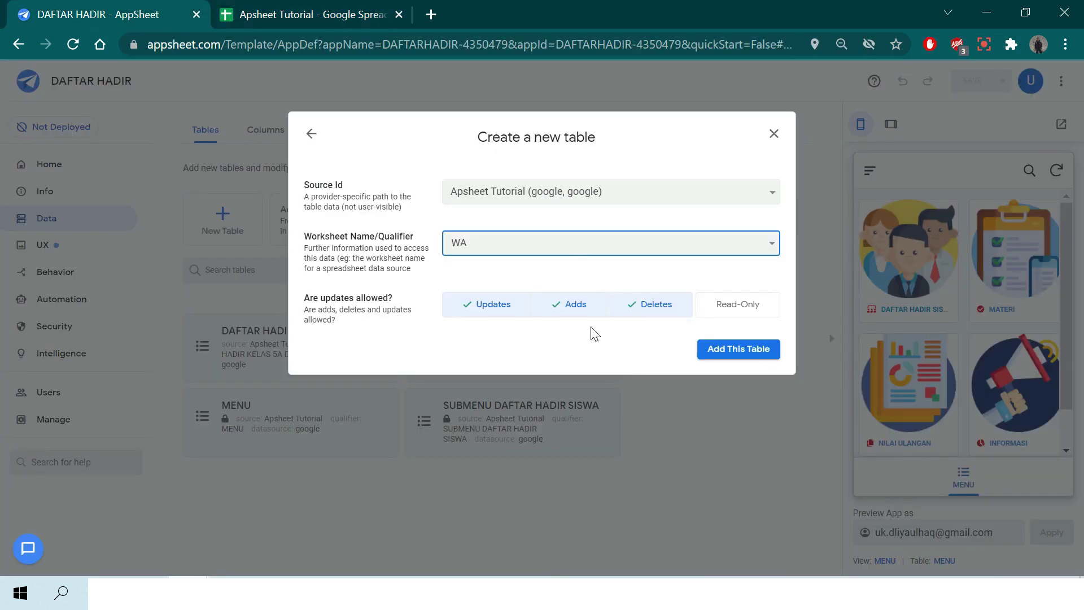
Disallow deletes for the new WA table, leaving updates and adds allowed, and add the table to the app.
click(644, 312)
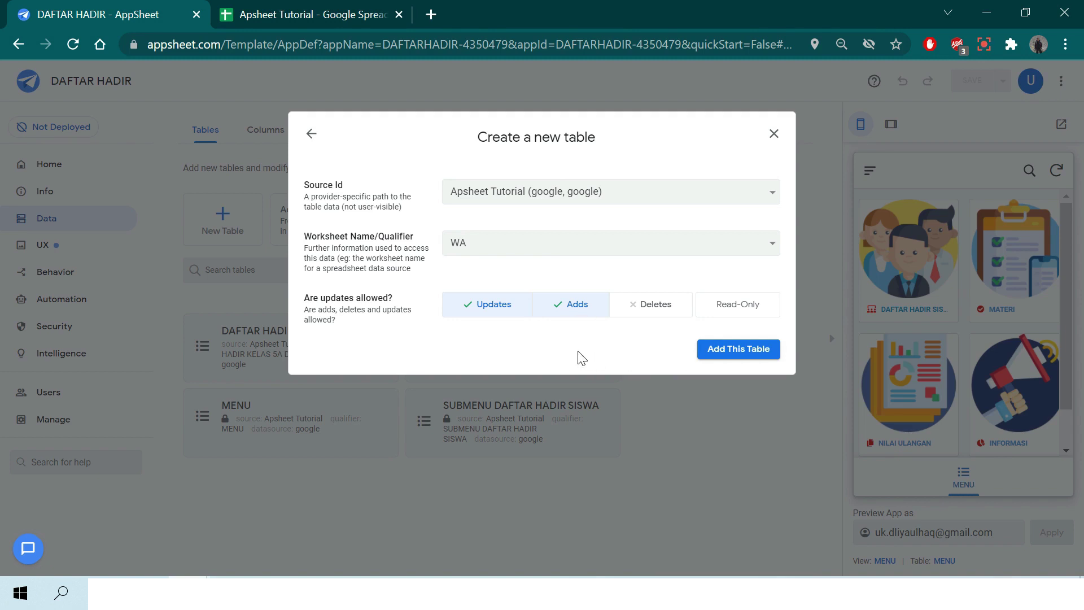
click(299, 12)
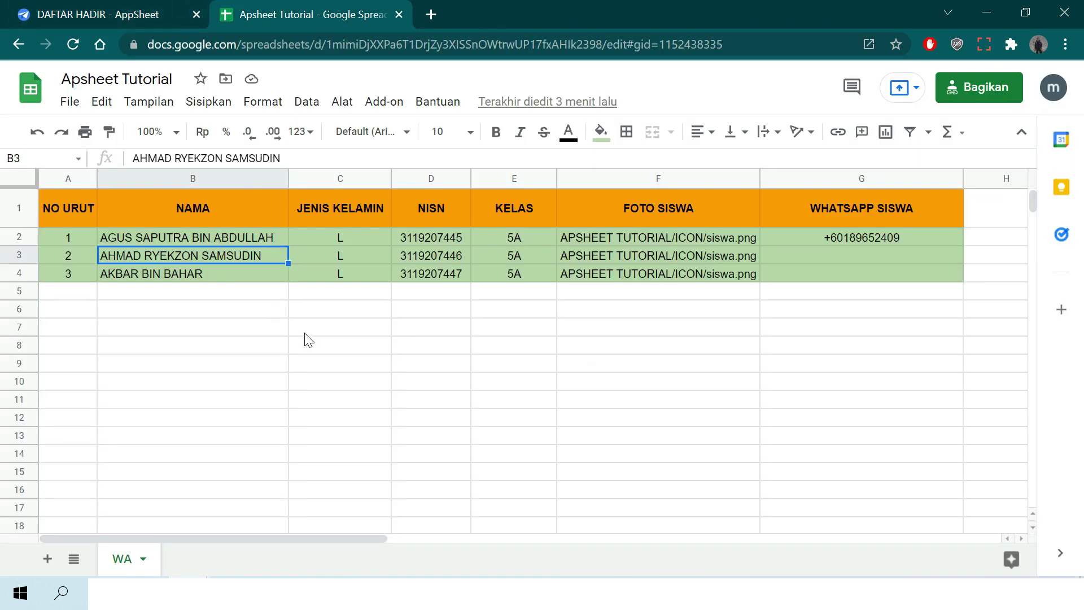
click(797, 255)
click(796, 265)
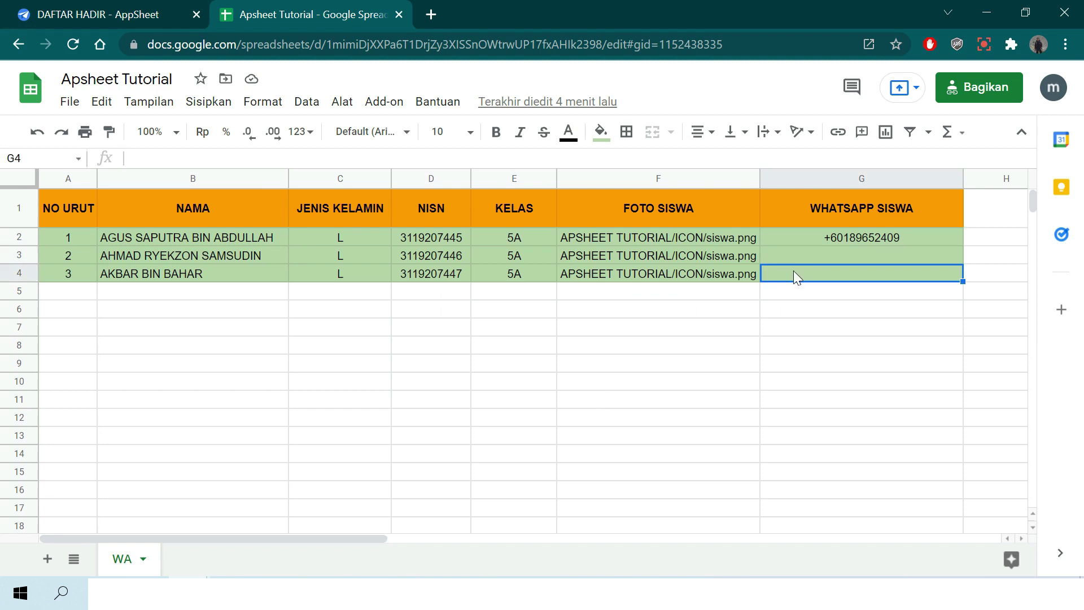
click(161, 15)
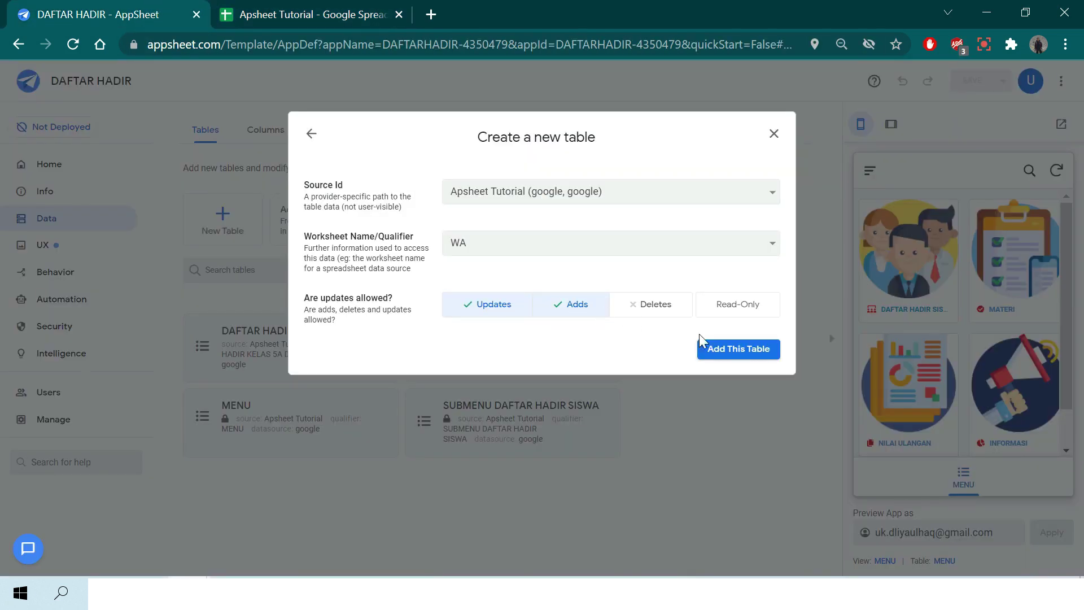
click(714, 353)
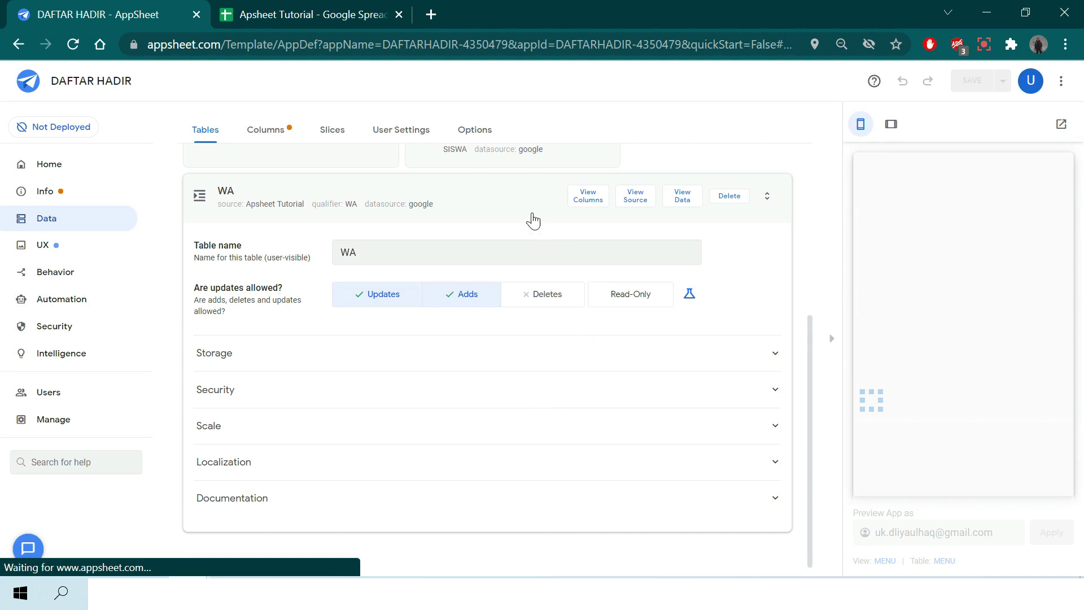
Open the WA table's column definitions and review the column types and key and label settings.
click(592, 204)
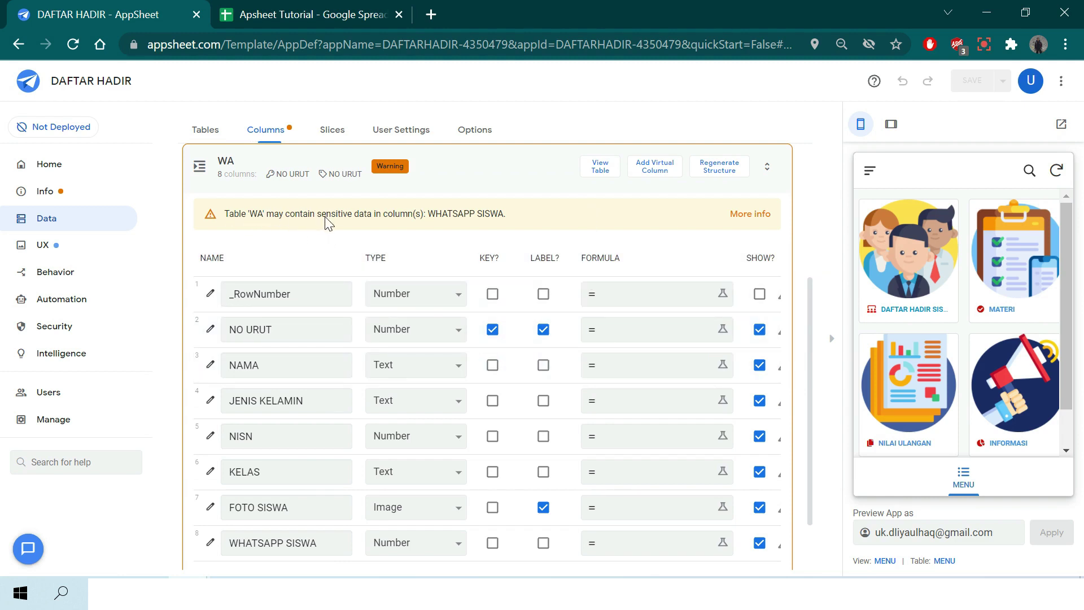
scroll(375, 424, down, 2)
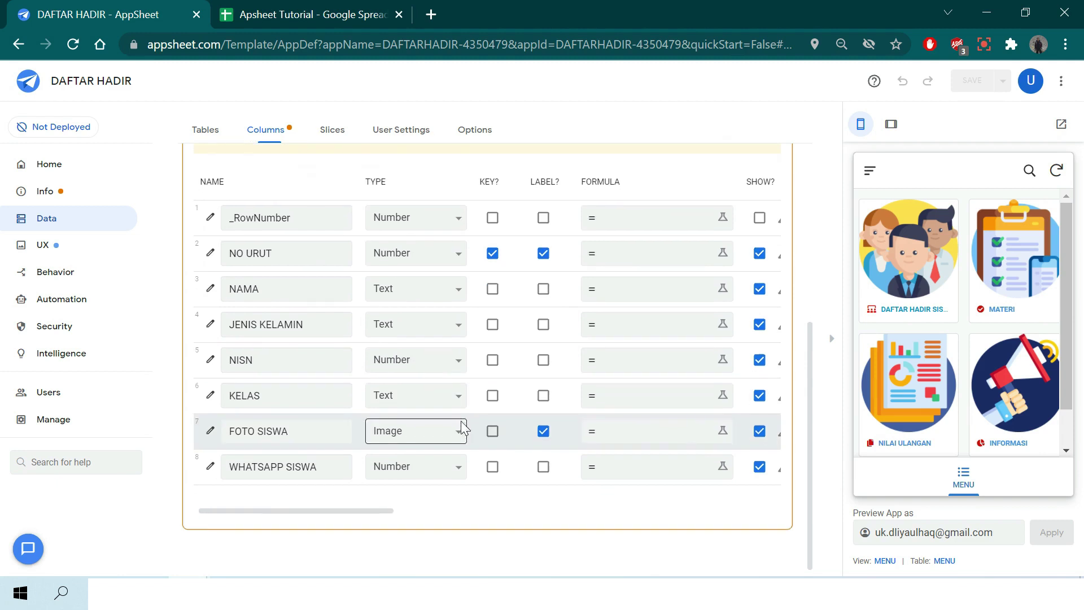
scroll(442, 466, up, 3)
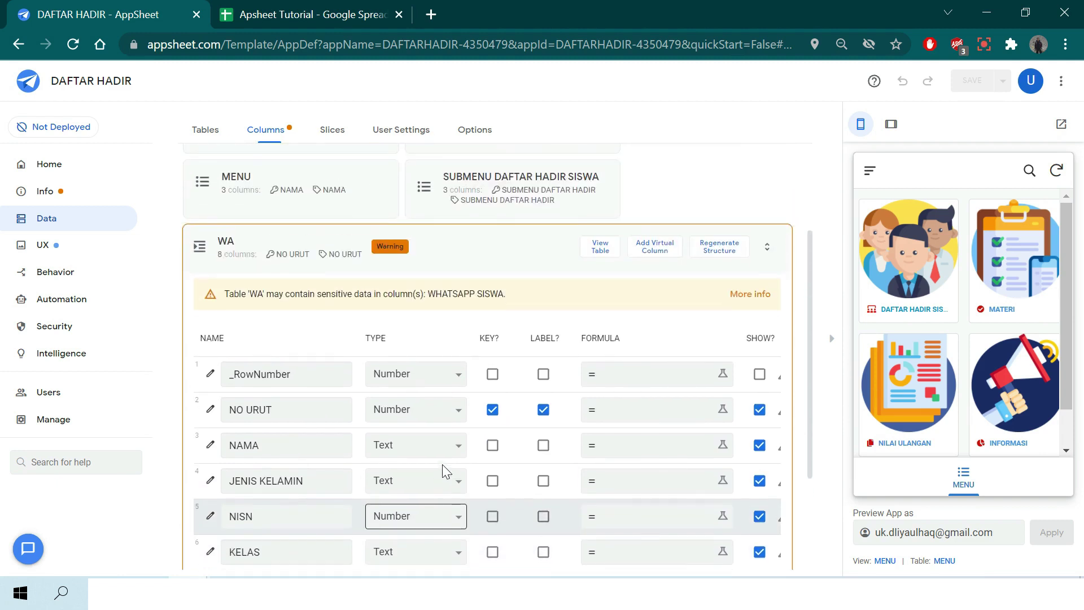
Change the WHATSAPP SISWA column's type to Phone and make the number callable and textable.
scroll(443, 466, down, 3)
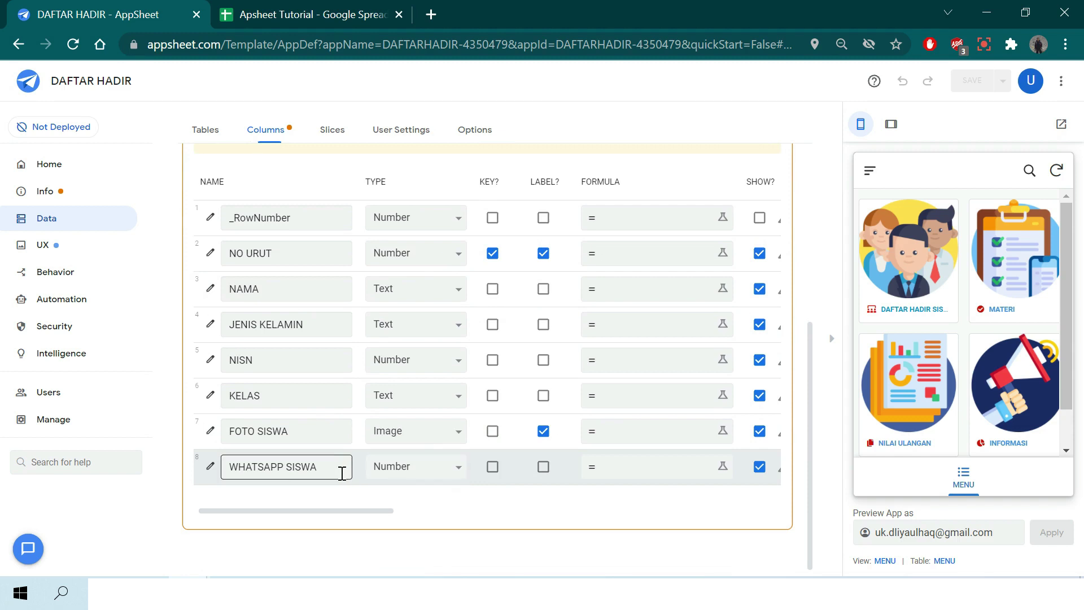
click(209, 467)
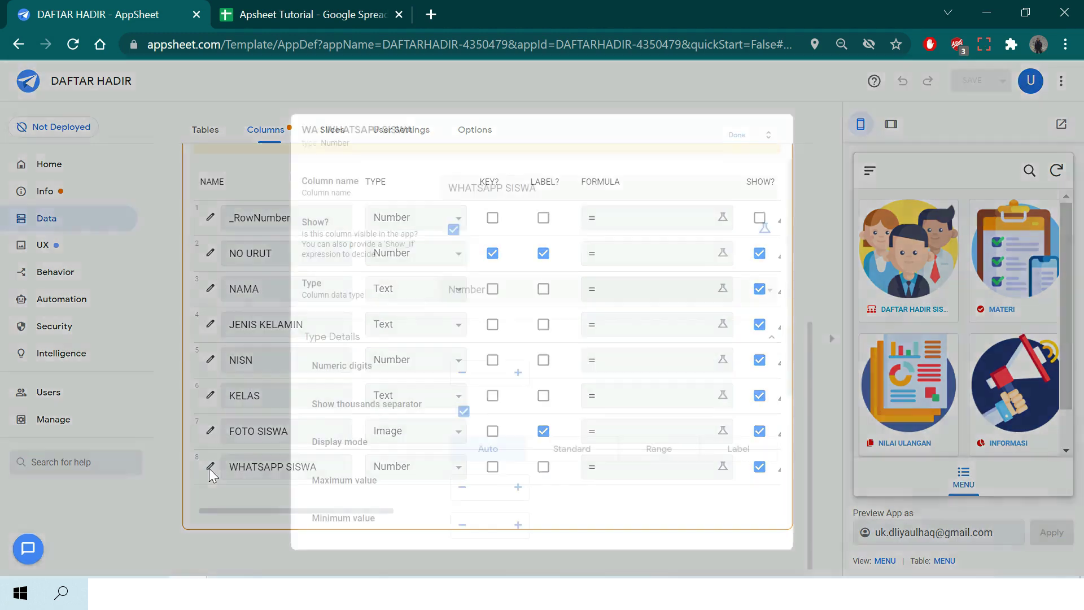
click(502, 292)
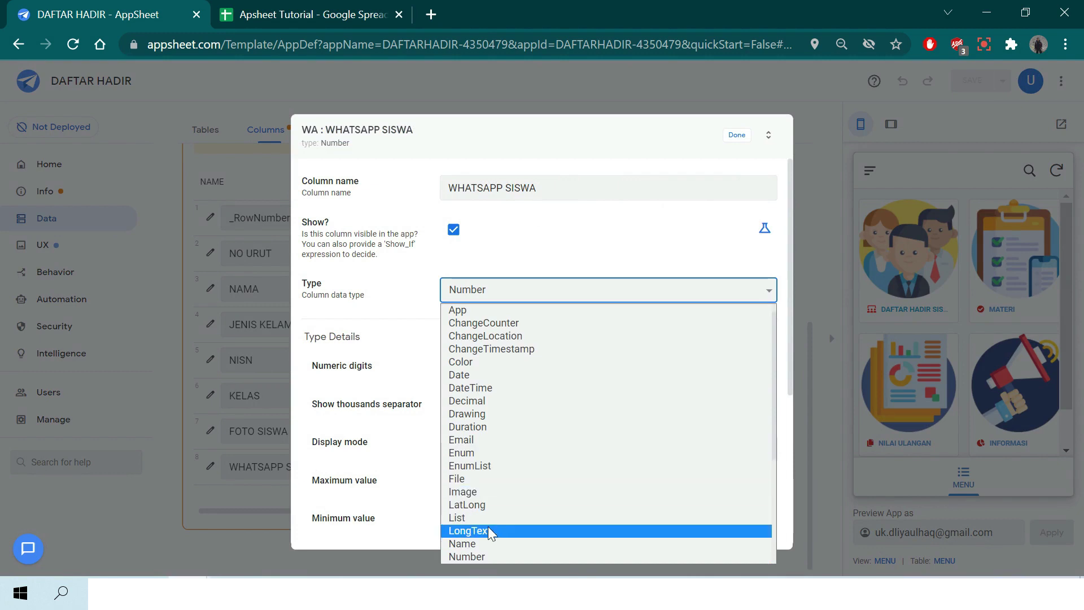
scroll(487, 535, down, 3)
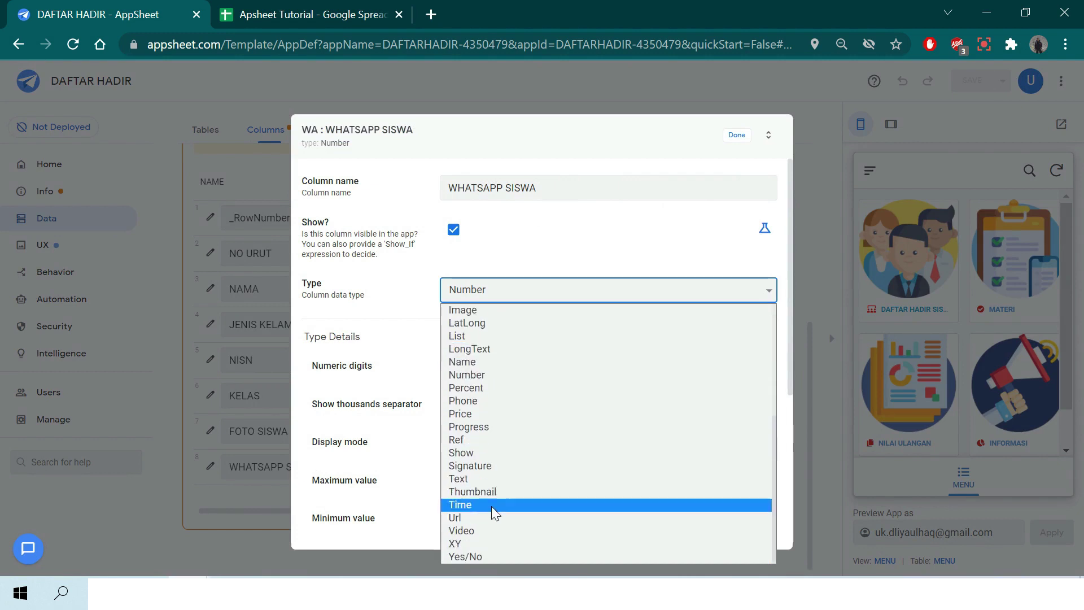
click(504, 400)
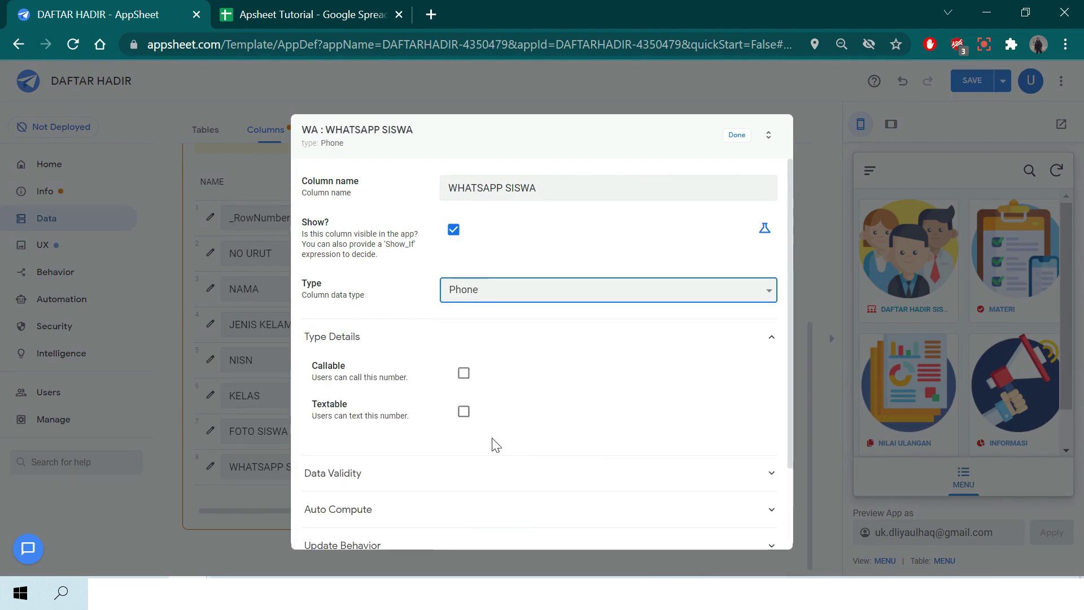
click(463, 374)
click(463, 412)
click(737, 135)
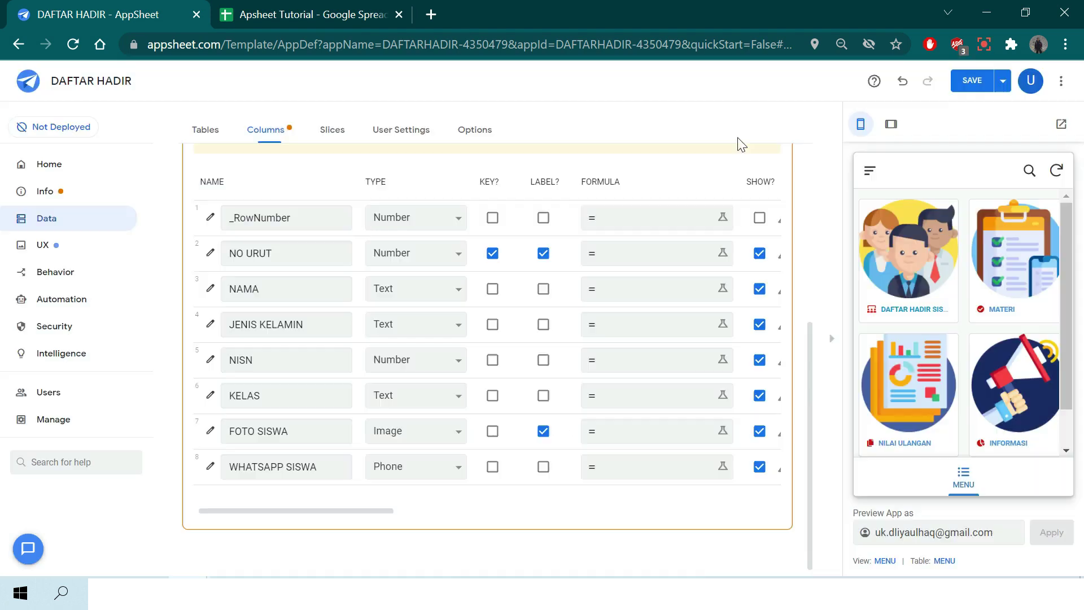
Save the app with the changed column and look over the WA table's column list.
drag(383, 515, 333, 502)
click(989, 82)
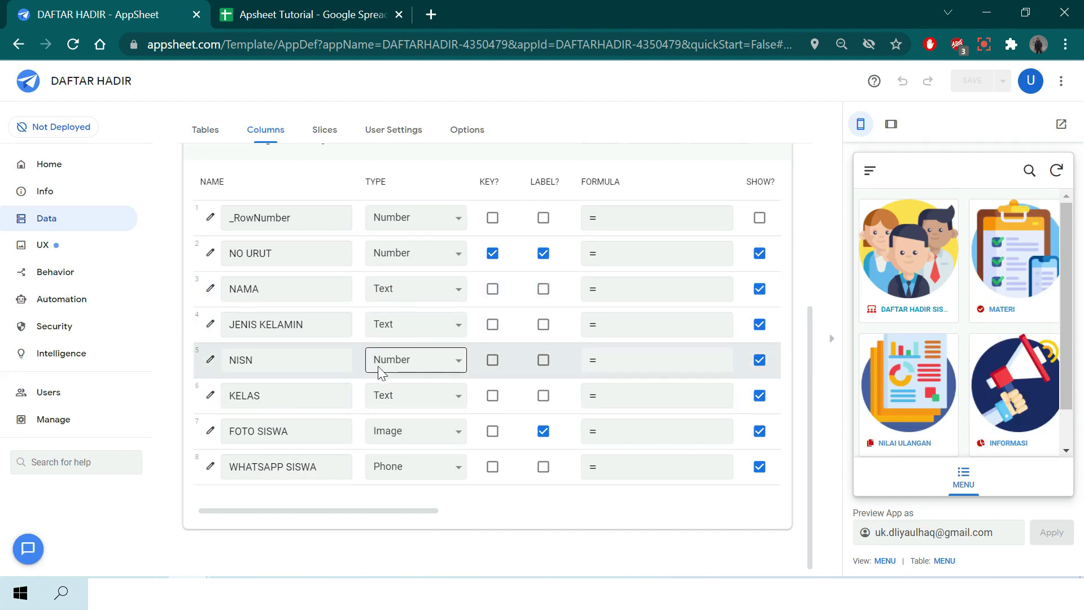
scroll(379, 375, up, 3)
scroll(385, 376, down, 3)
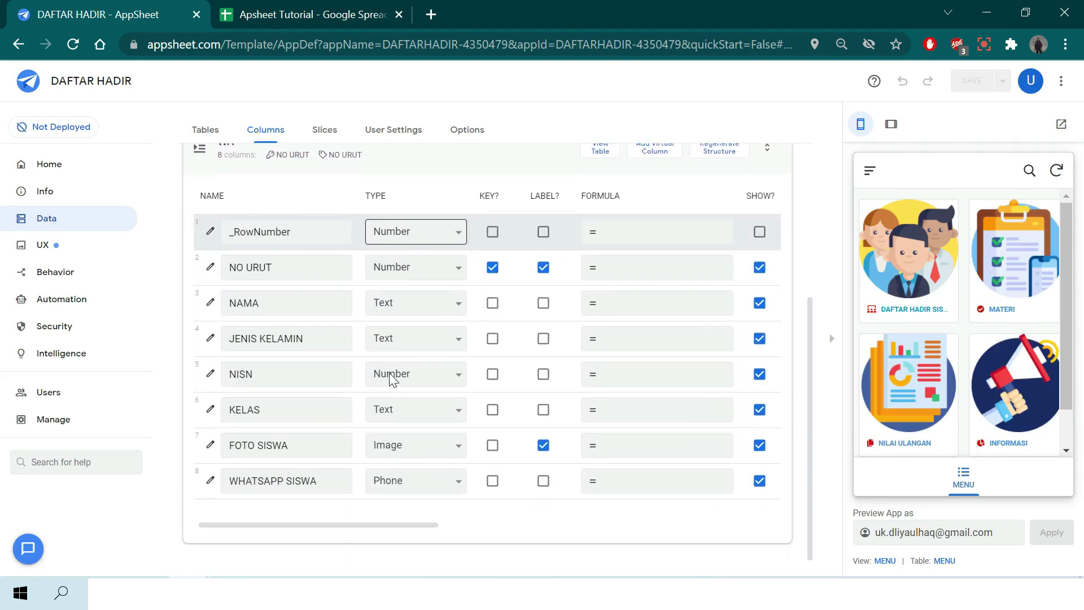
scroll(389, 375, up, 2)
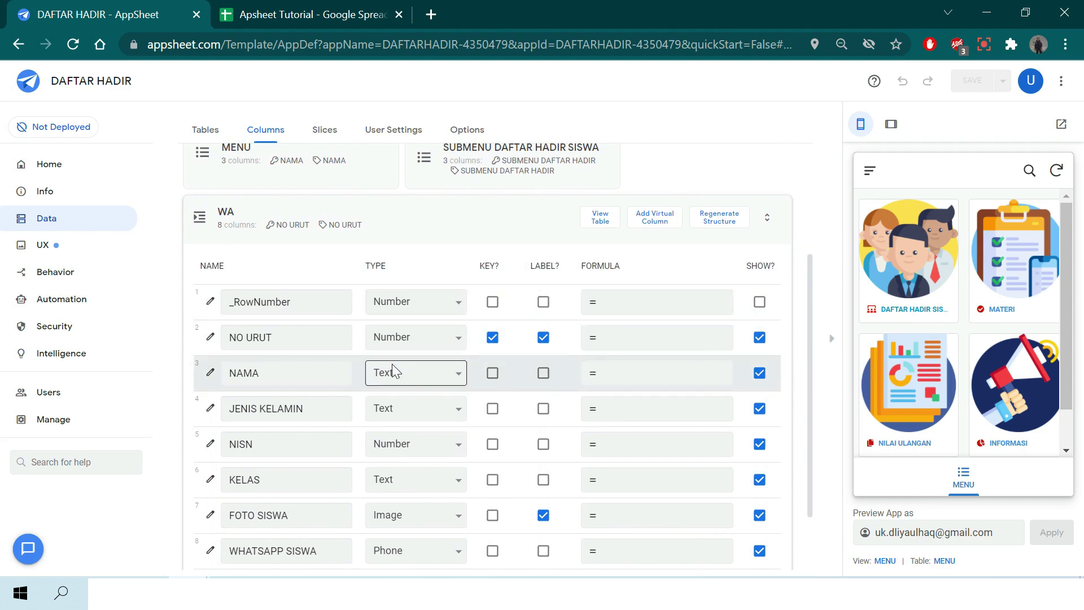
Create a new UX view based on the WA table and name it WHATSAPP SISWA.
click(43, 246)
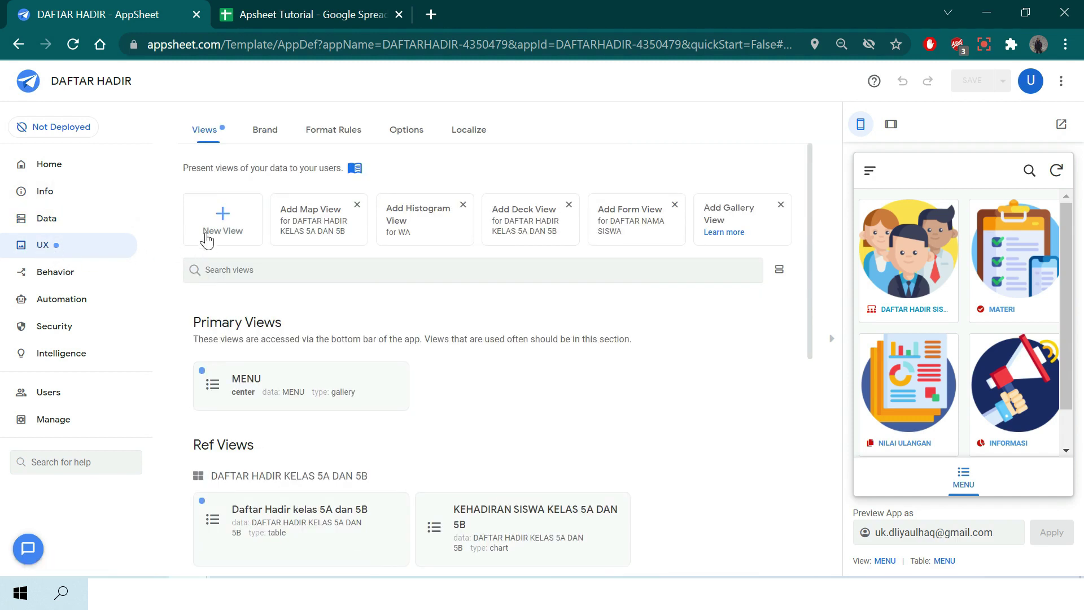
click(233, 223)
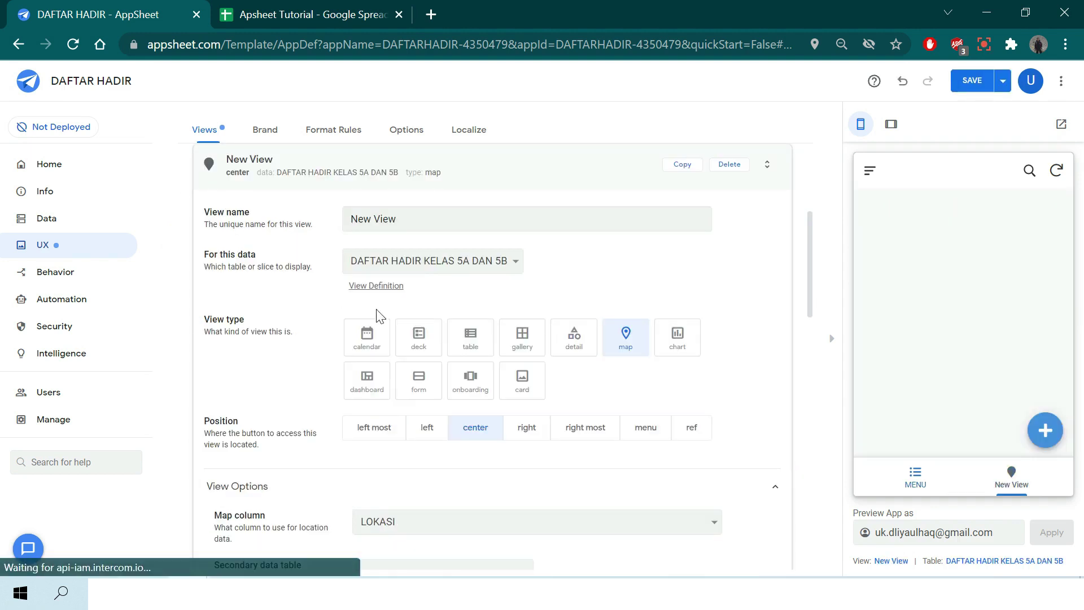
click(468, 264)
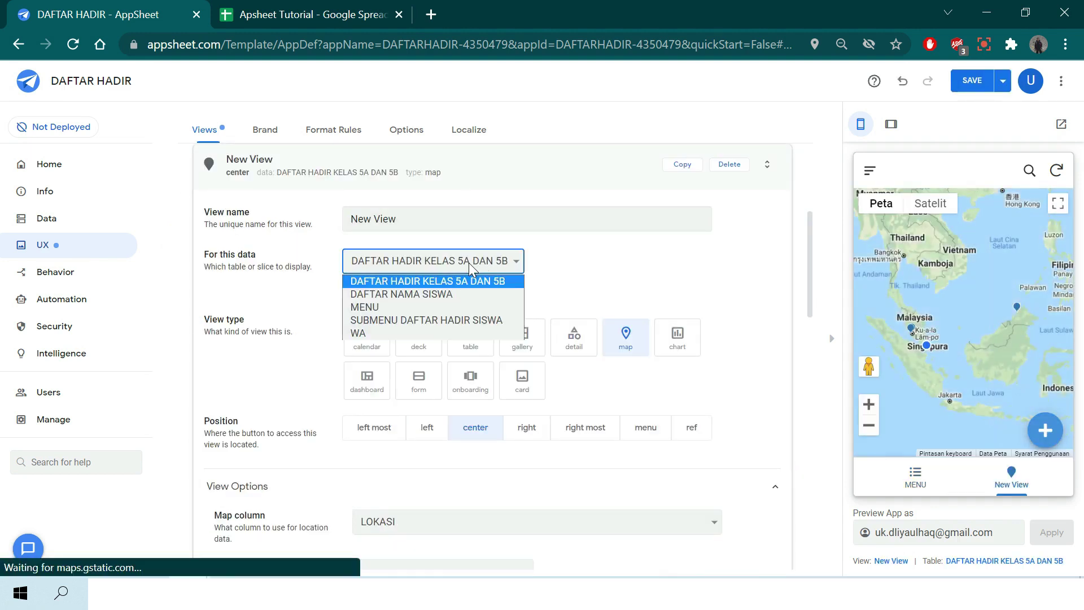
click(362, 332)
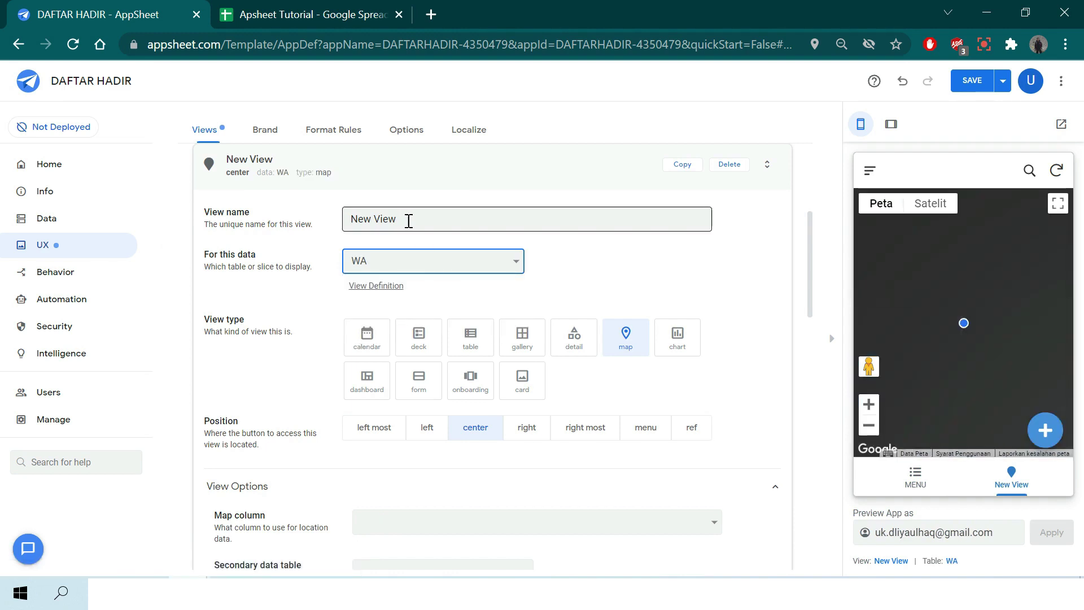
drag(409, 221, 341, 231)
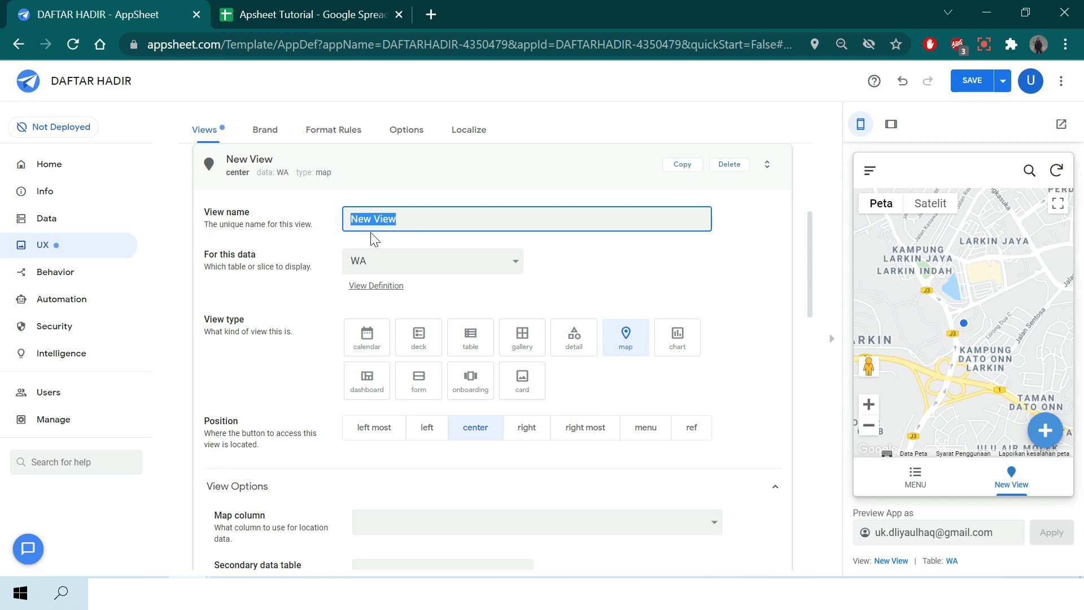
text(WHATSAPP SISWA)
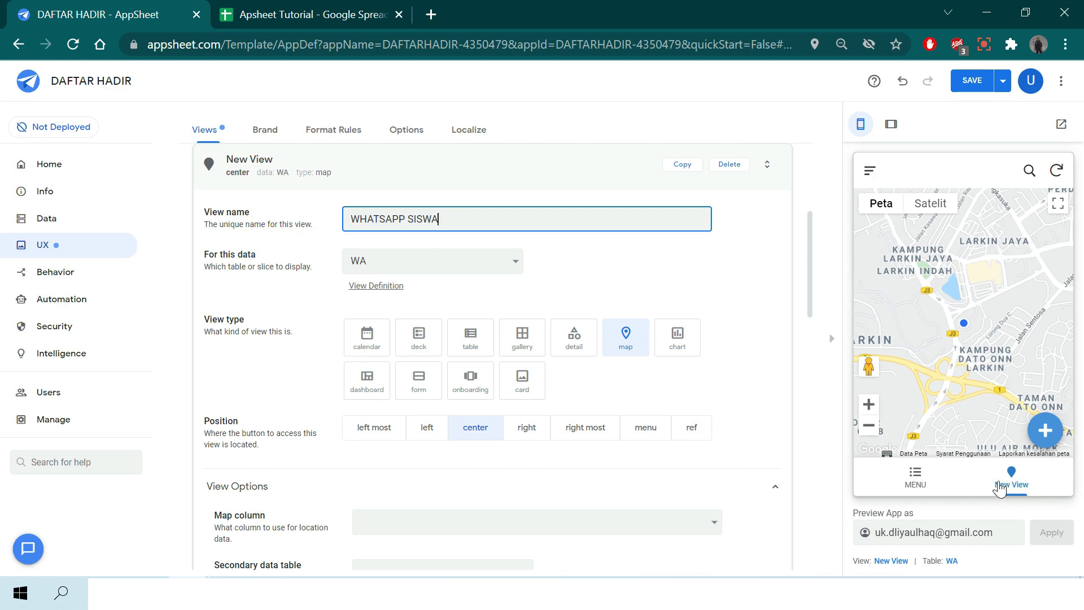
Set the WHATSAPP SISWA view's position to right and display it as a card view with the list layout.
click(532, 437)
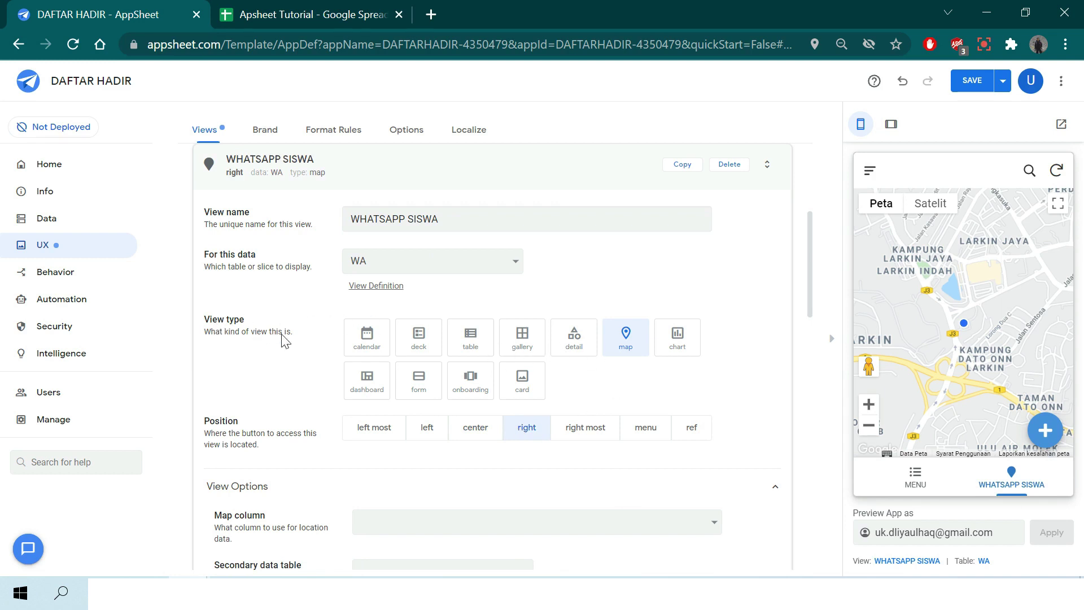
click(529, 391)
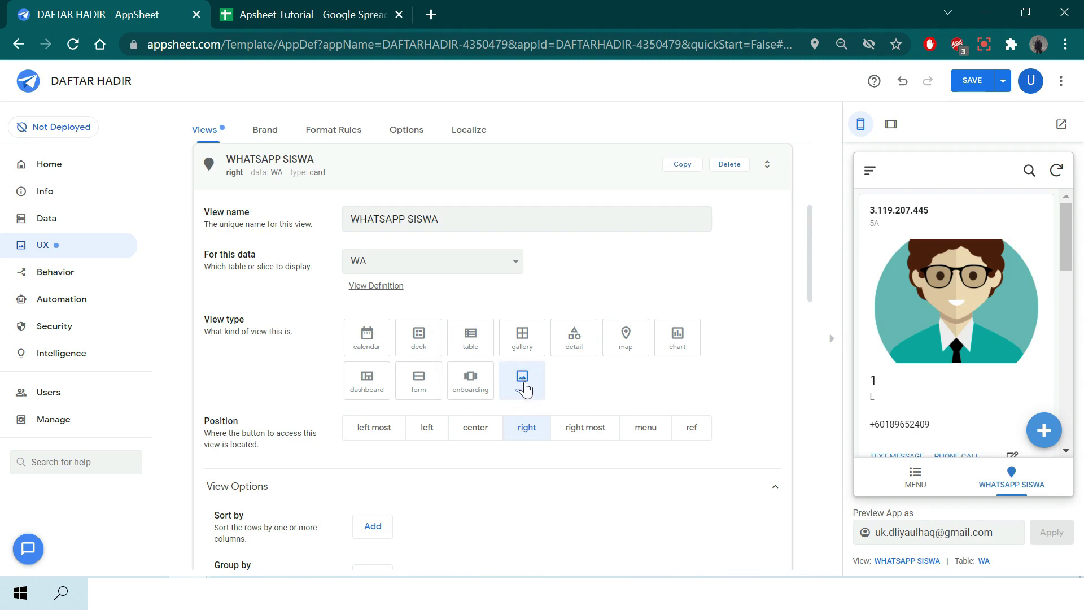
scroll(525, 389, down, 3)
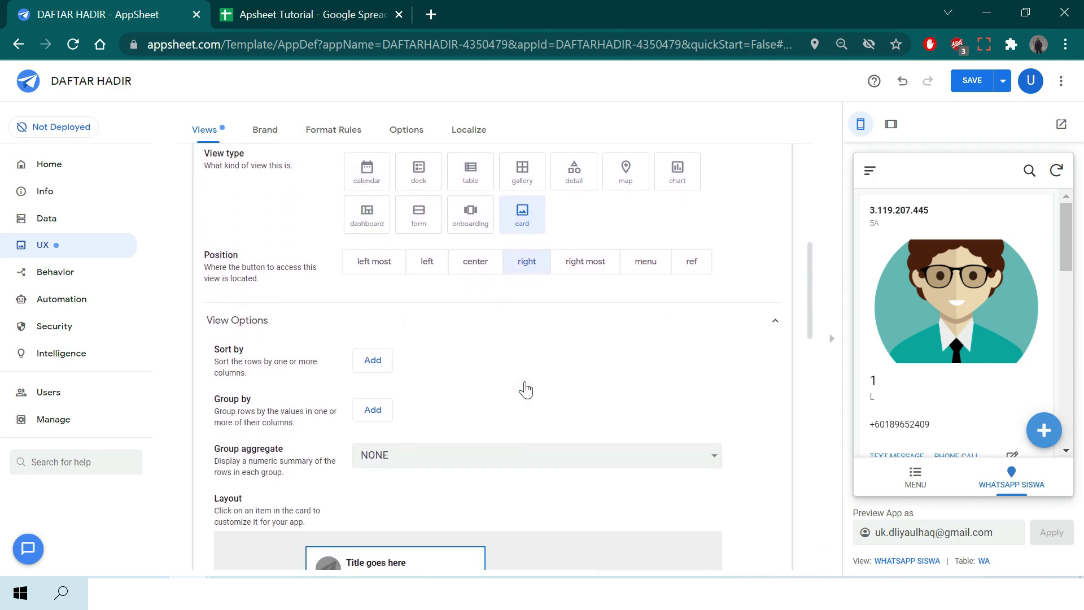
scroll(527, 370, down, 6)
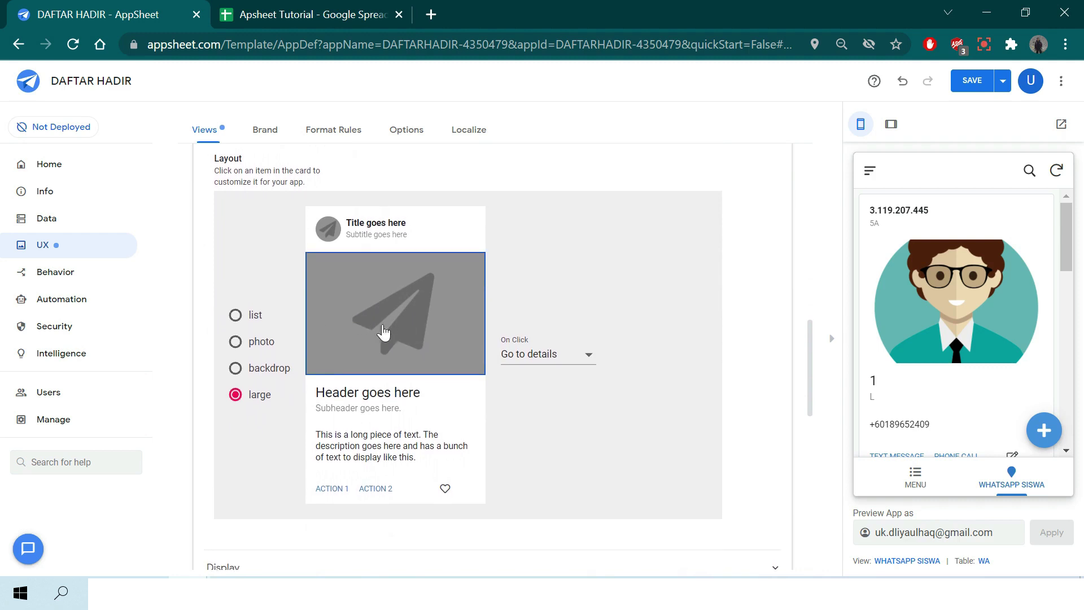
click(252, 313)
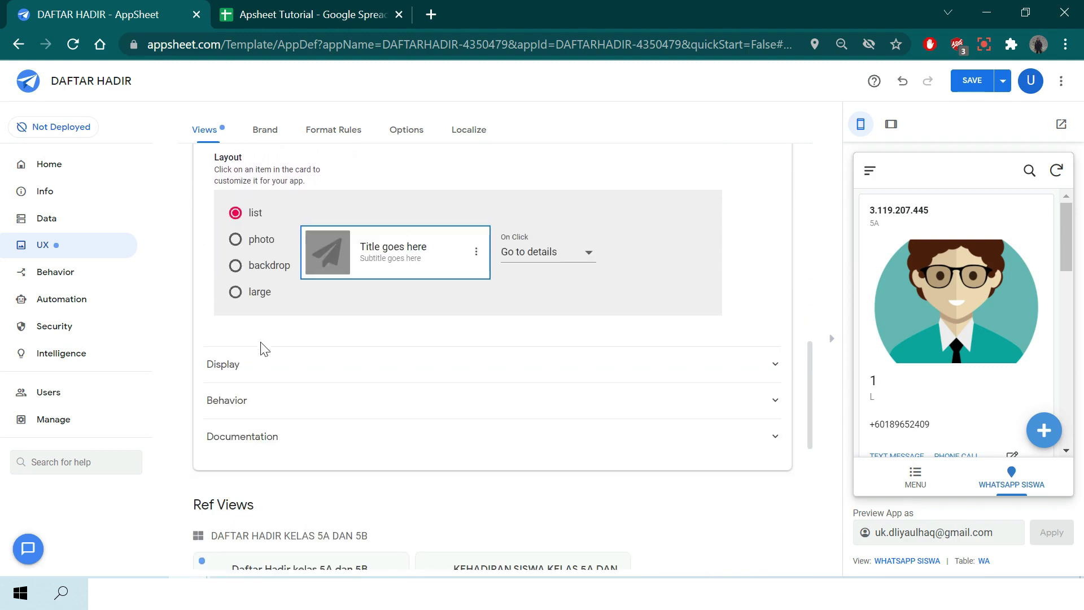
scroll(285, 310, up, 1)
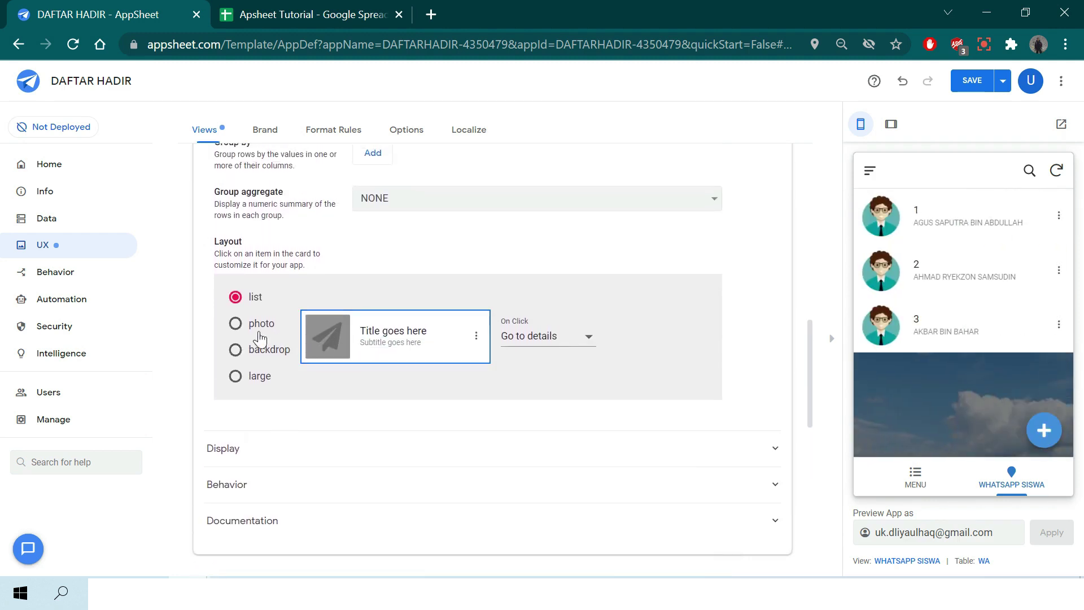
click(255, 346)
click(260, 317)
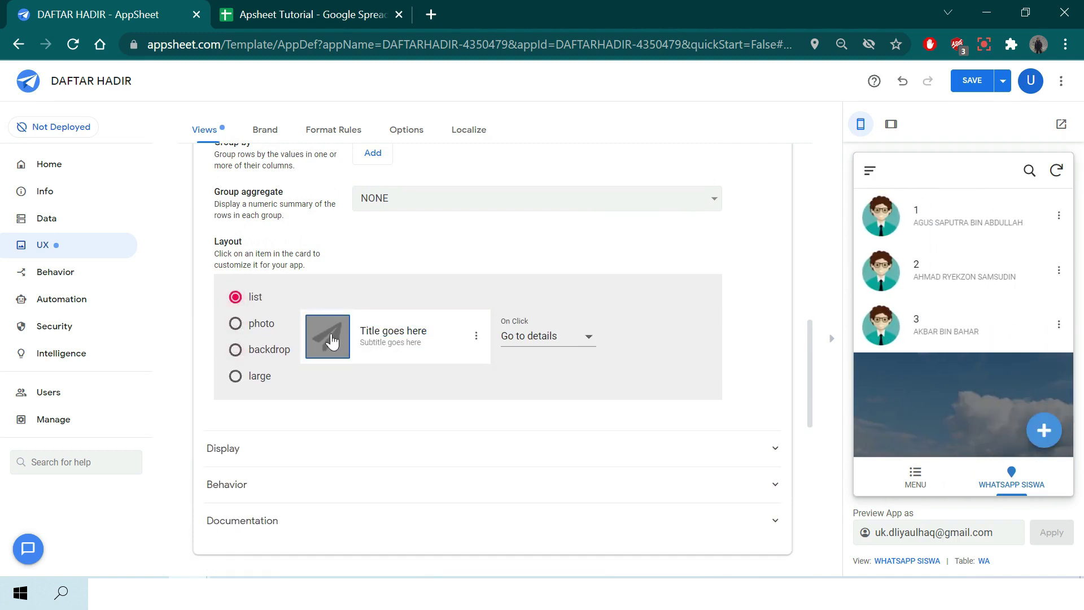
Show NAMA as the card's title and NISN as its subtitle, and save the app.
click(389, 333)
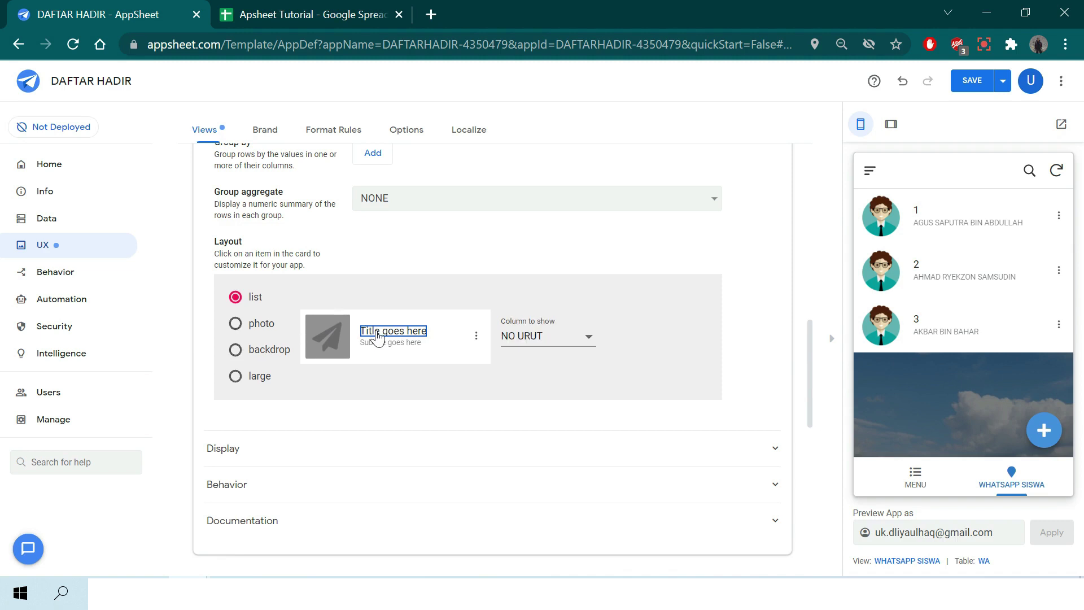
click(514, 342)
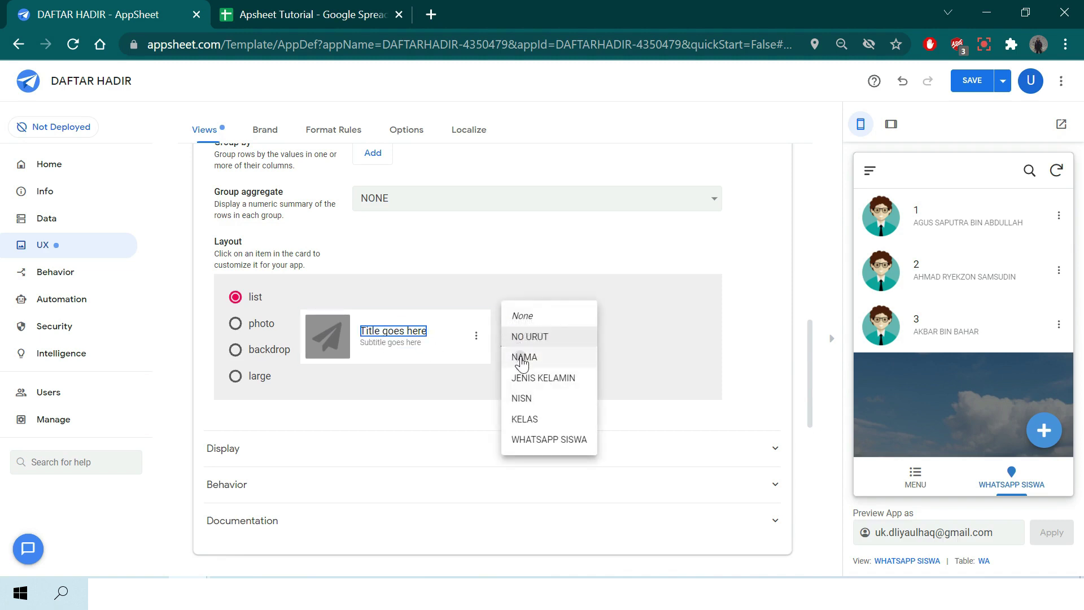
click(521, 358)
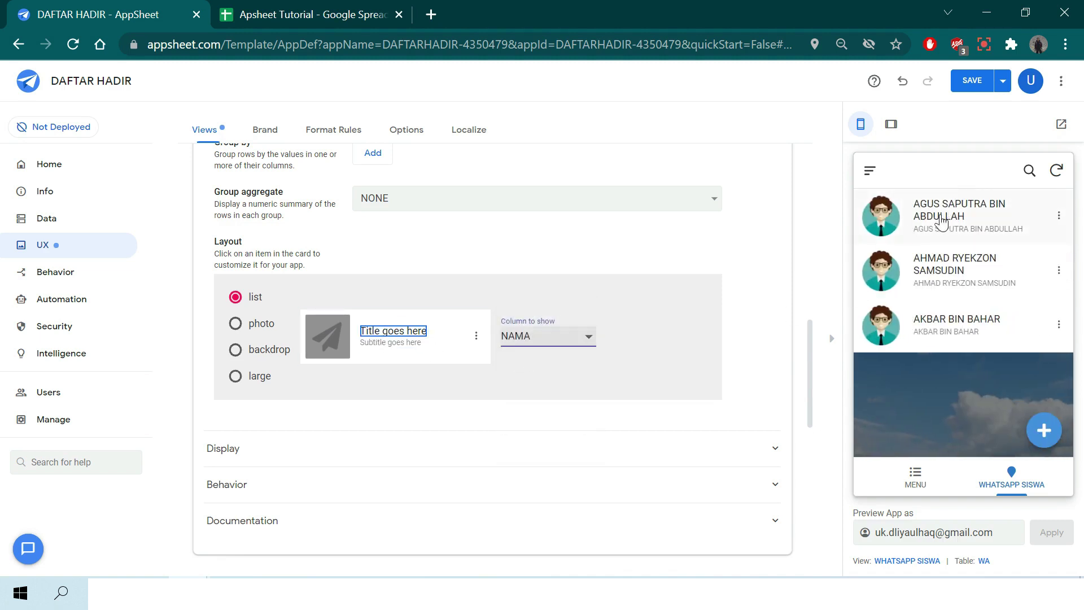
click(416, 342)
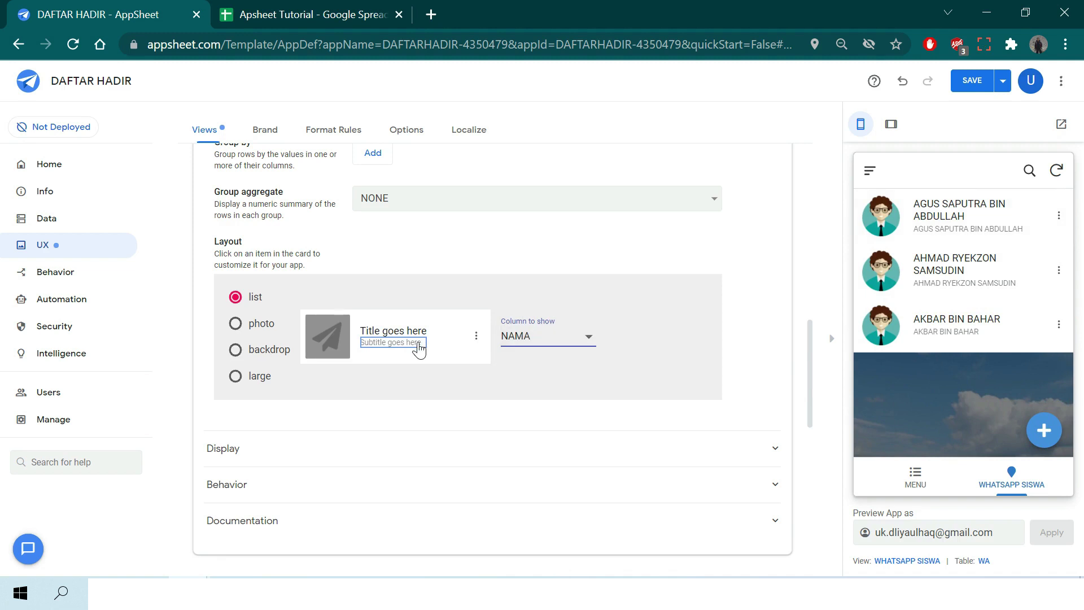
click(511, 339)
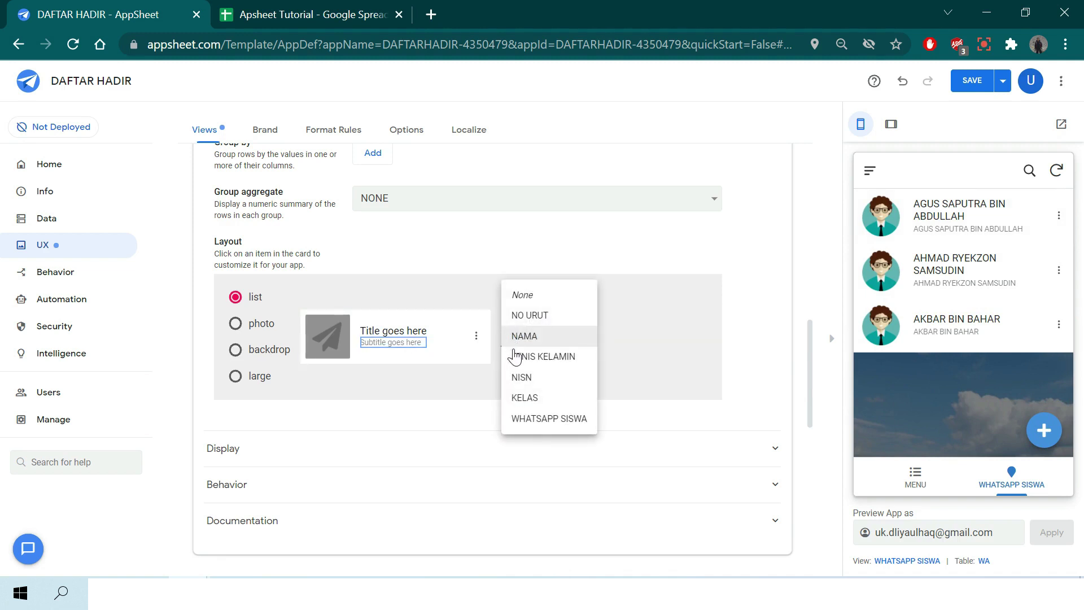
click(527, 377)
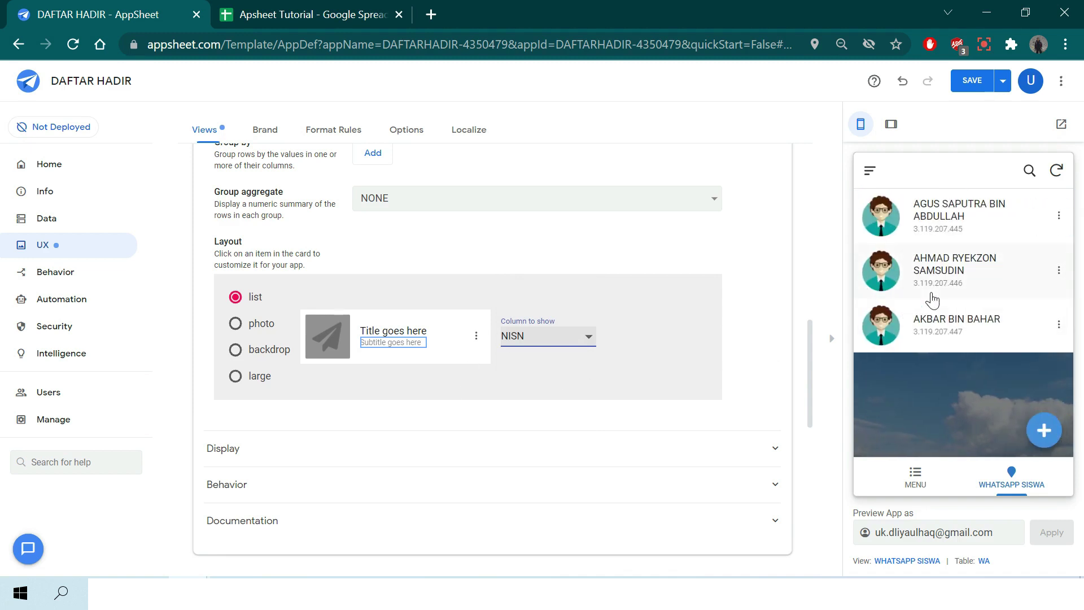
click(972, 80)
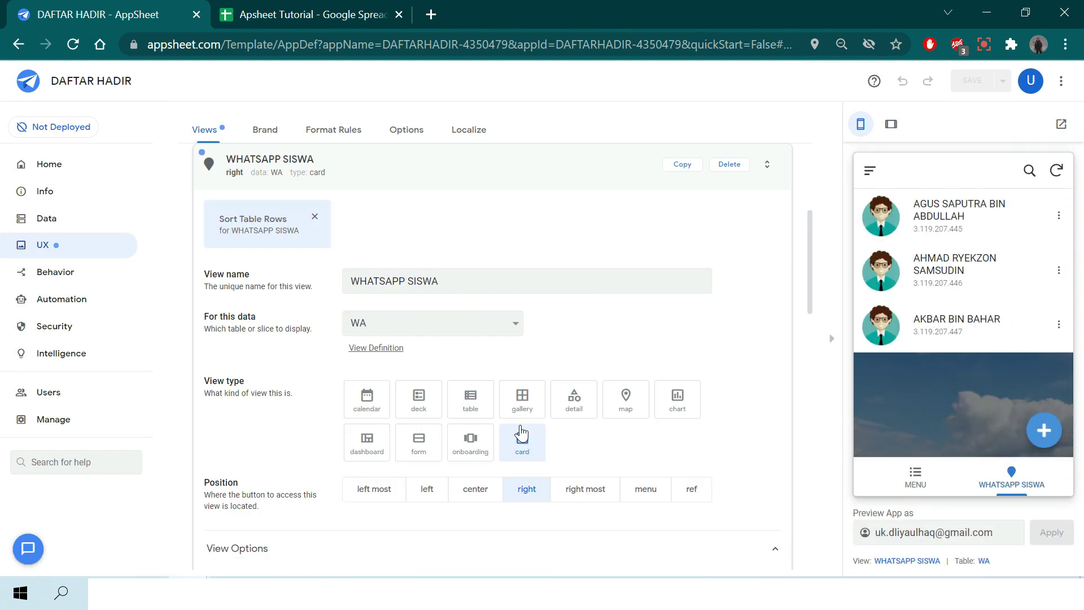
Open the new-entry form in the app preview, look through its fields down to WHATSAPP SISWA, and leave it.
click(1046, 426)
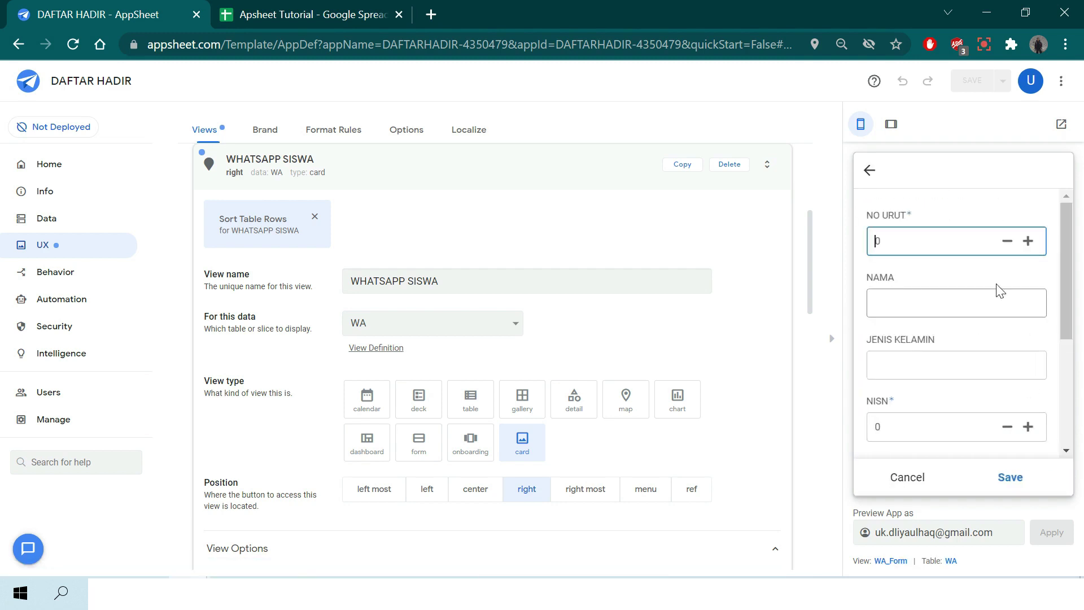
scroll(939, 283, down, 4)
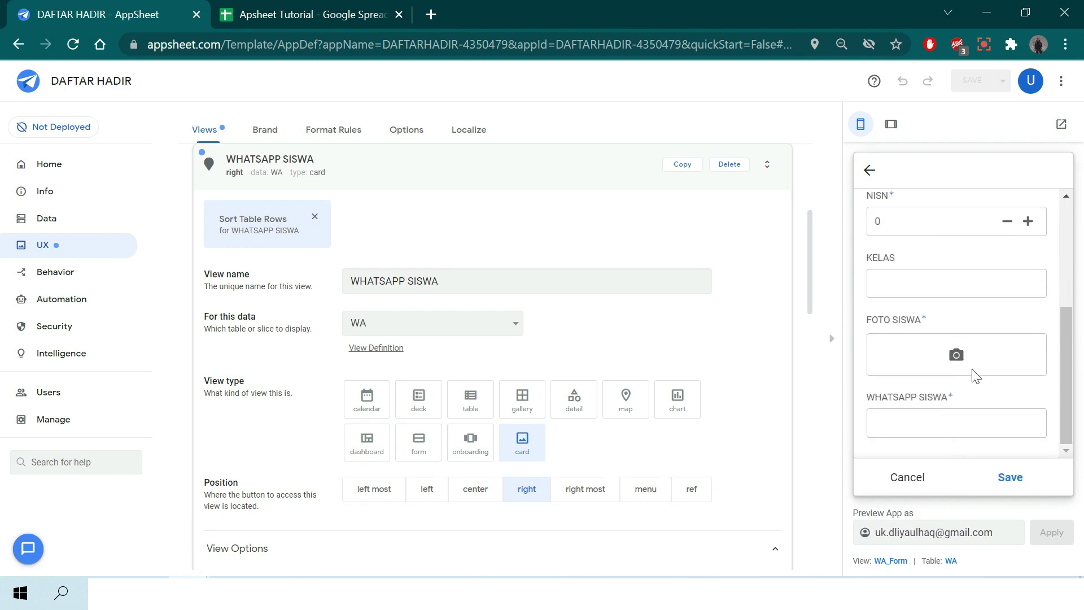
click(935, 426)
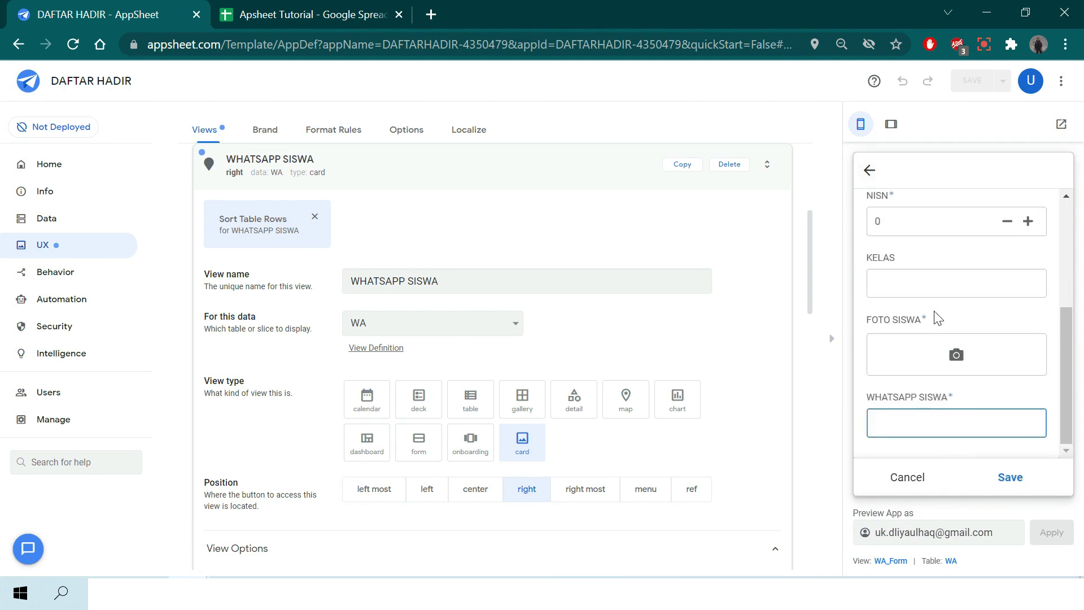
scroll(904, 271, up, 4)
click(869, 170)
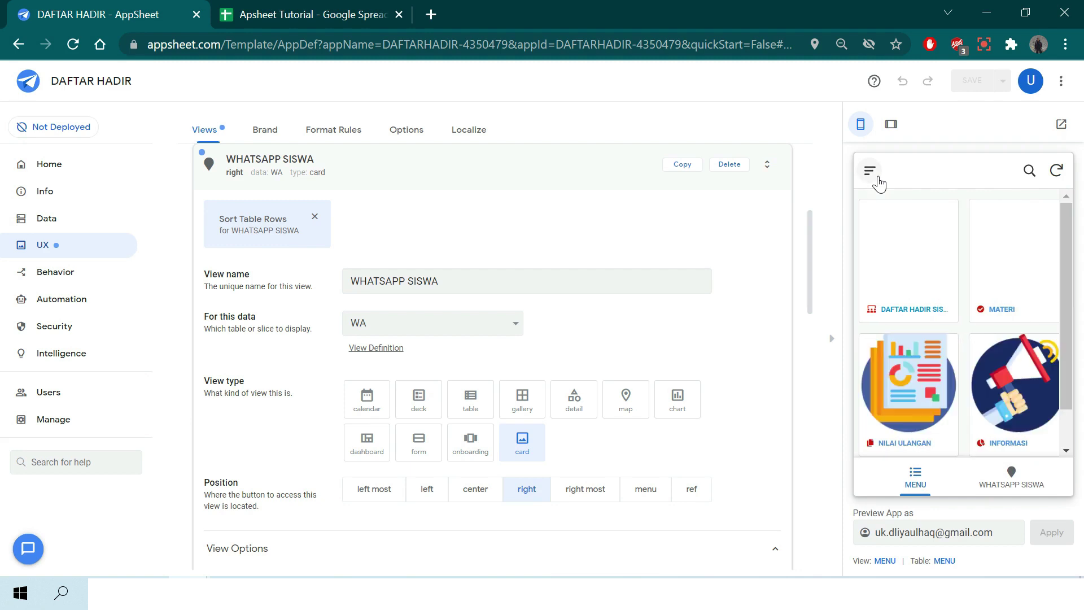
Open the first student's details from the WHATSAPP SISWA view in the preview and check the call and message options.
click(1013, 479)
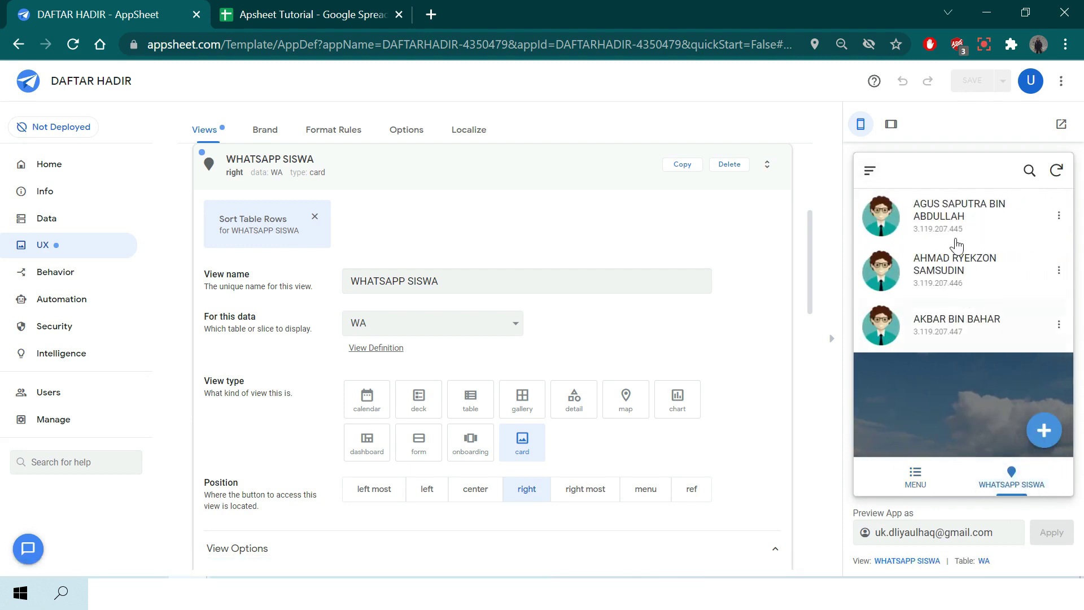
click(952, 230)
scroll(991, 381, down, 5)
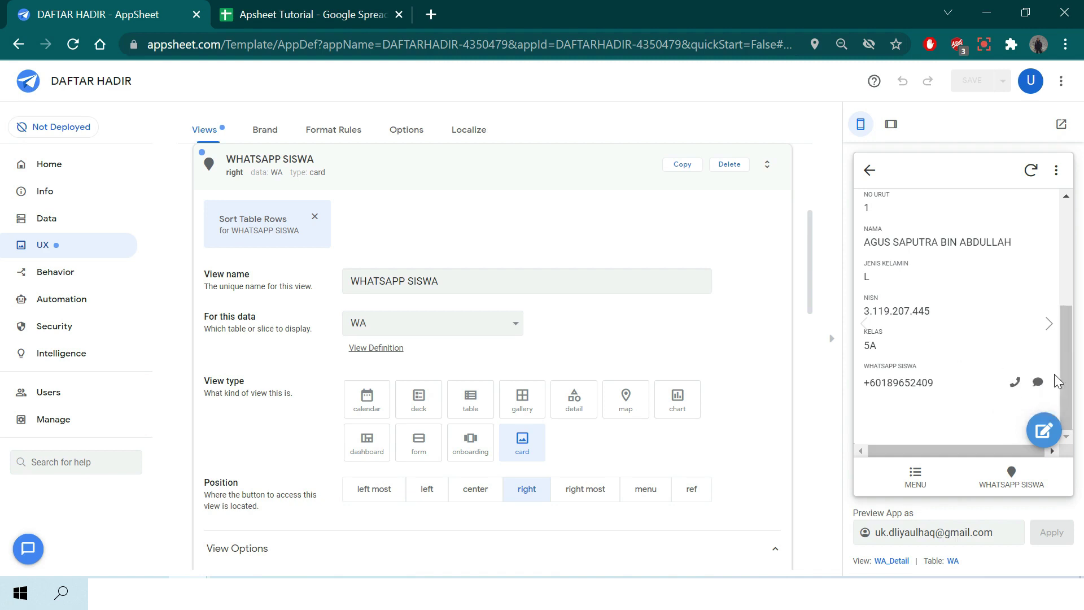
Return to the student list in the preview and review the existing actions of the WA table and its table settings.
click(870, 171)
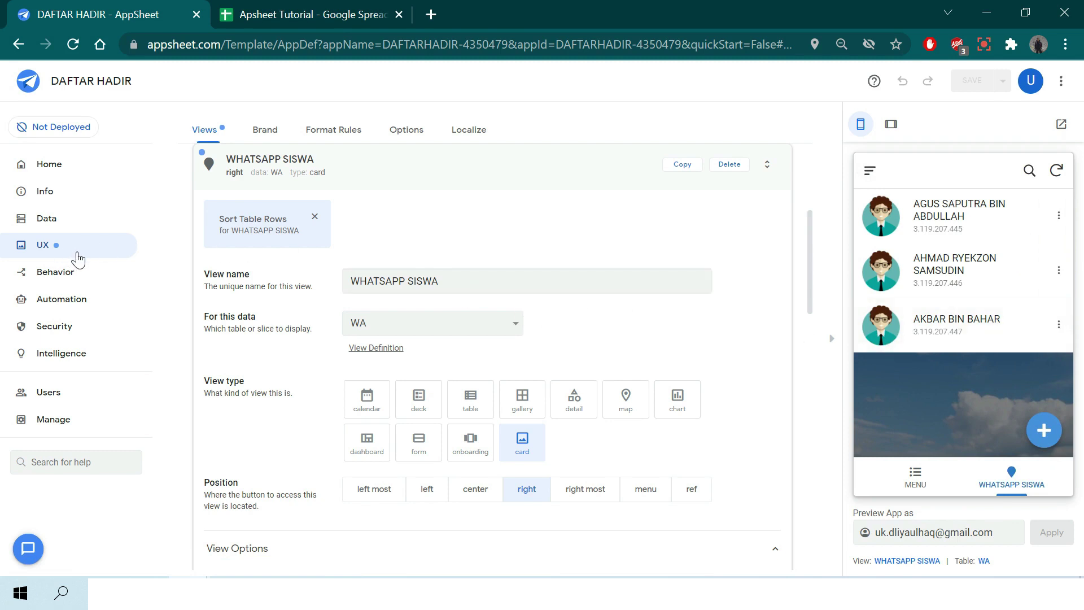
click(62, 279)
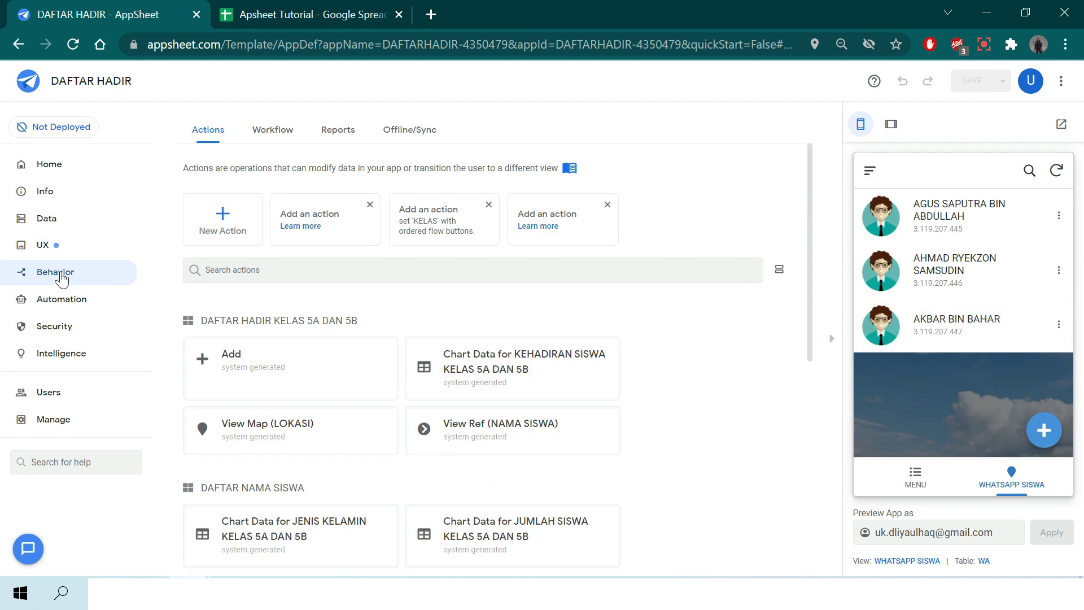
scroll(287, 371, down, 4)
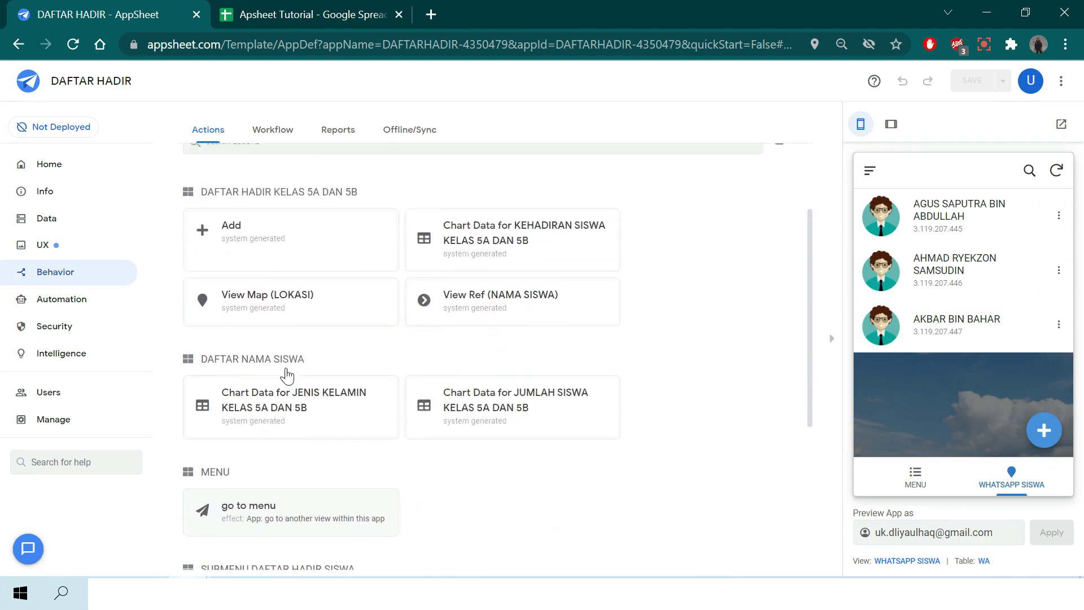
scroll(287, 375, down, 3)
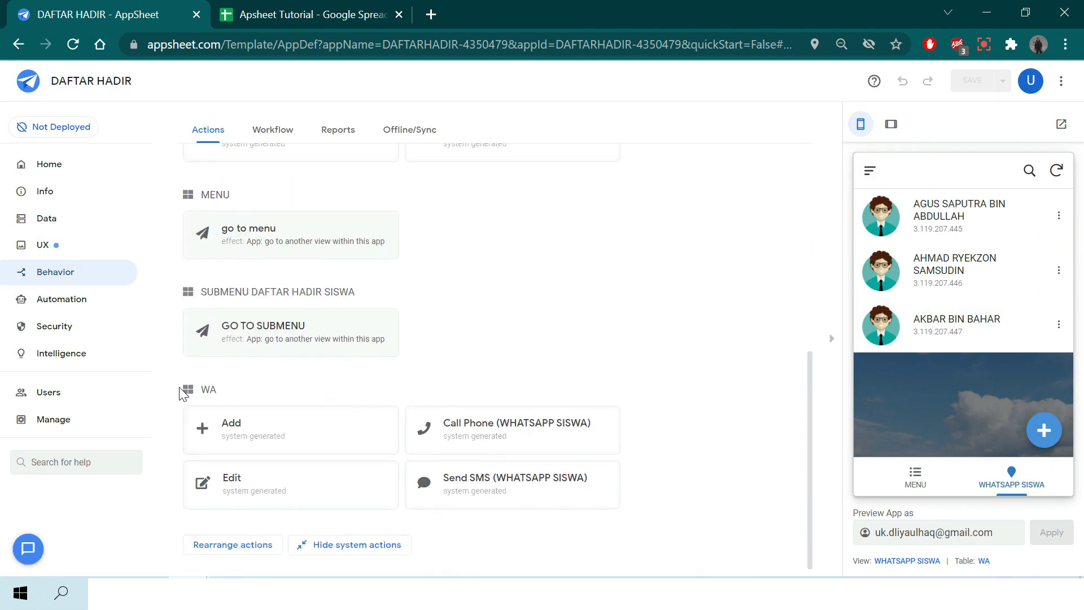
click(48, 221)
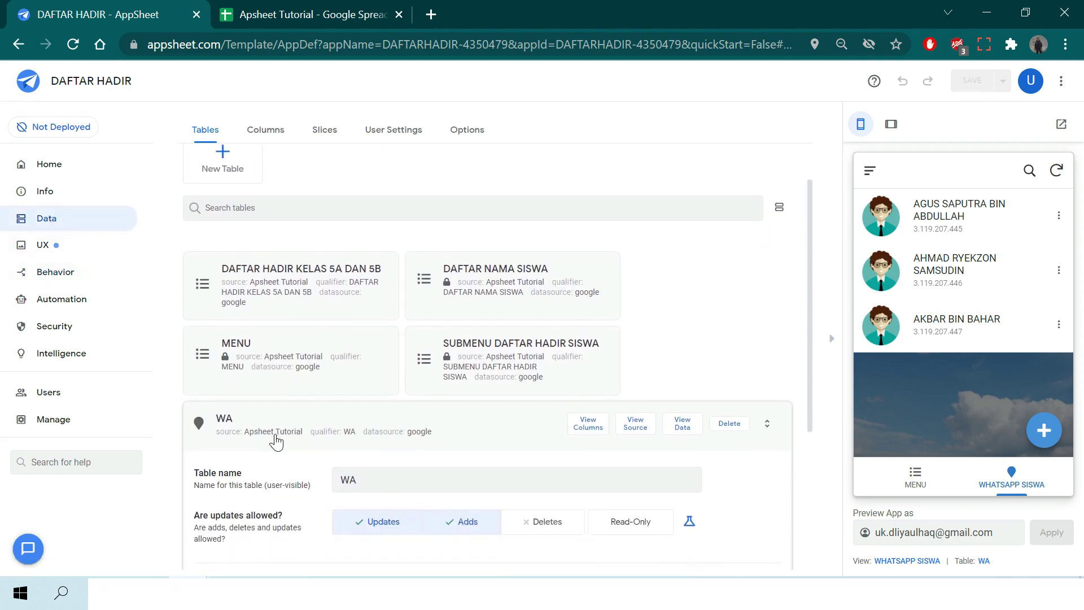
click(288, 430)
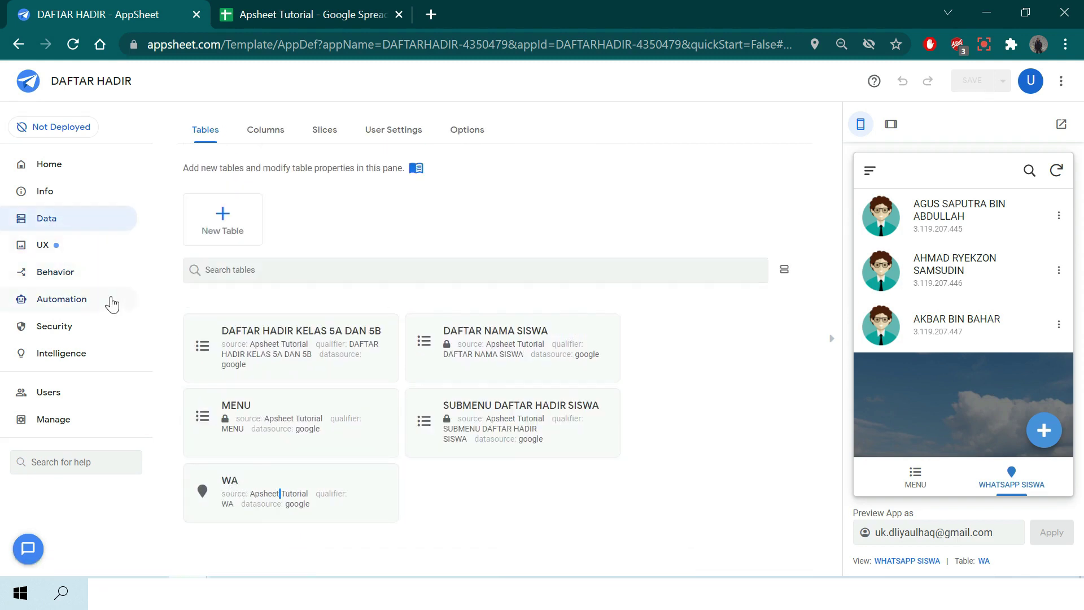
click(77, 279)
scroll(322, 445, down, 9)
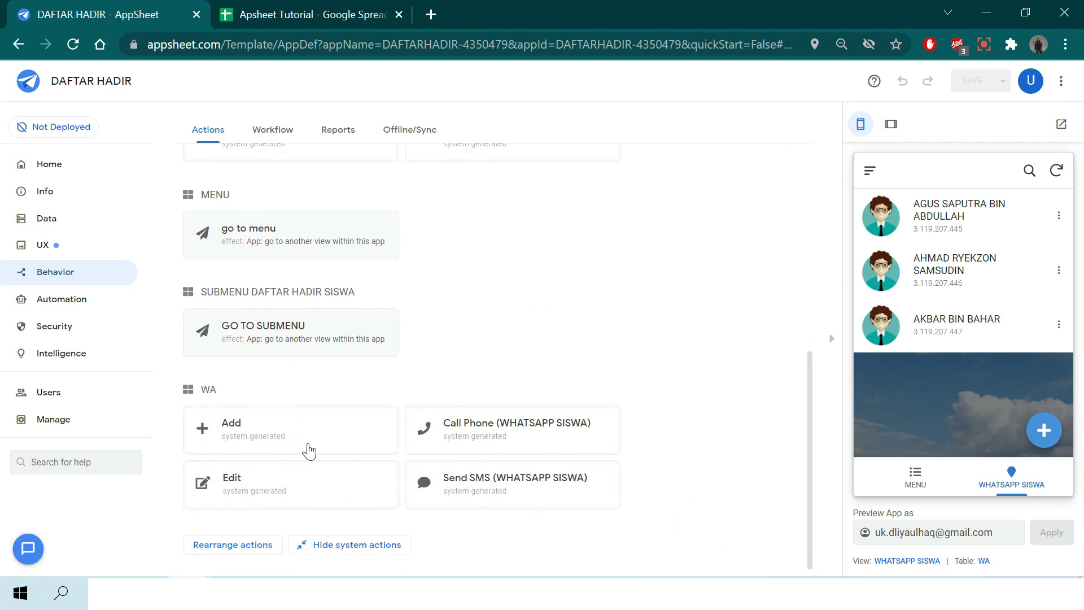
scroll(311, 451, up, 1)
scroll(362, 475, down, 1)
scroll(303, 474, up, 10)
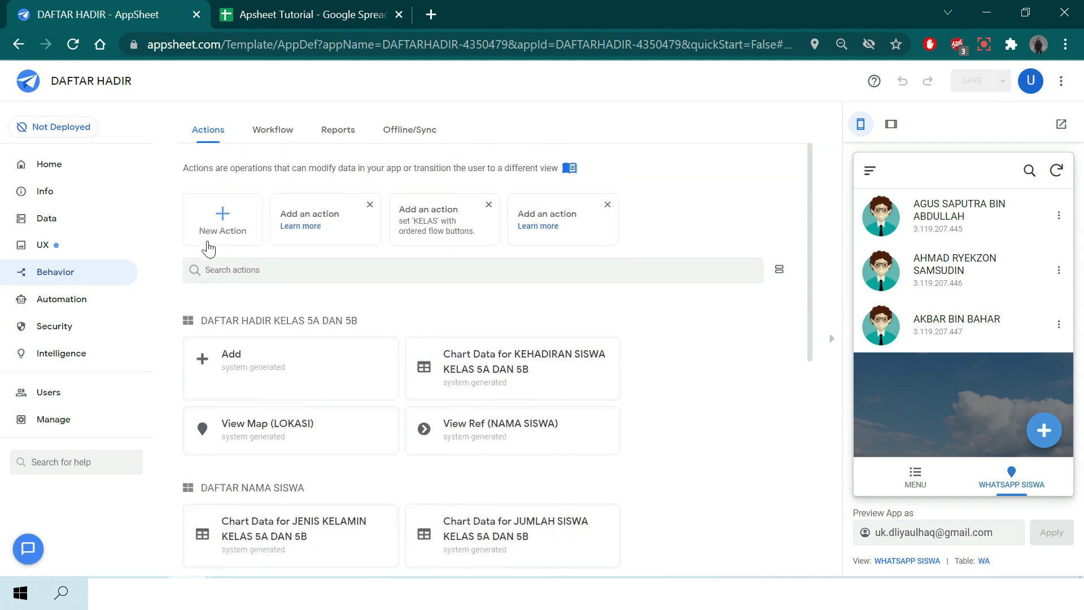
Create a new action named WA SISWA that applies to records of the WA table.
click(214, 231)
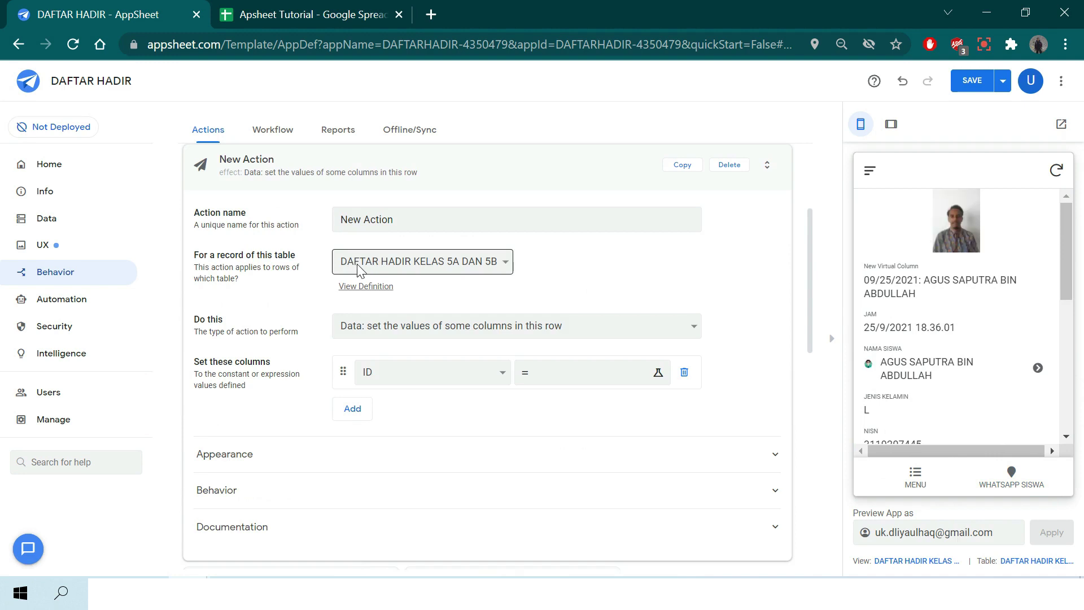
drag(399, 223, 316, 231)
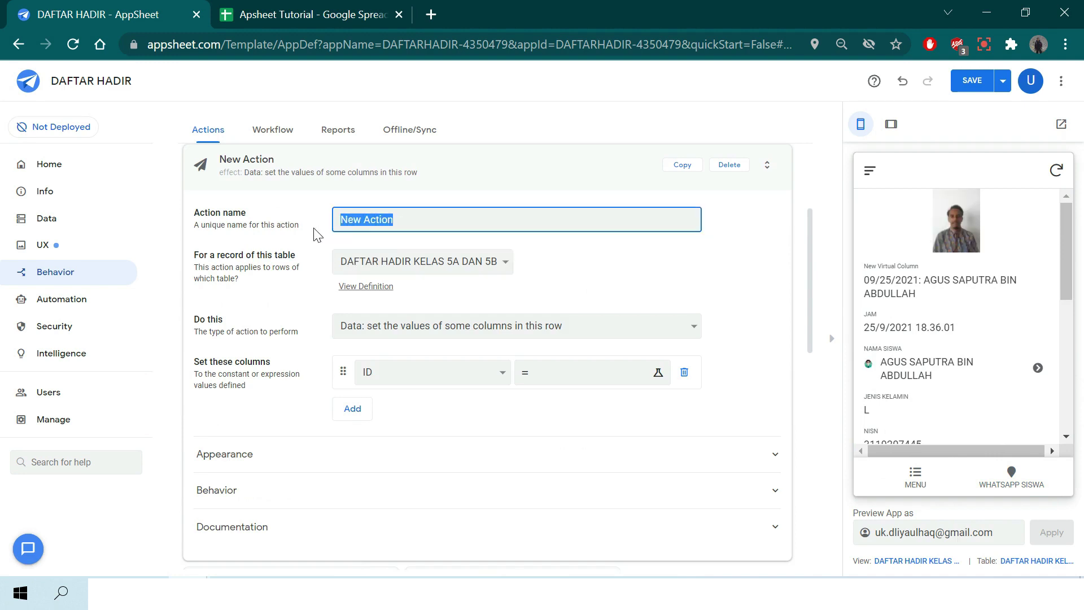
text(WA SISWA)
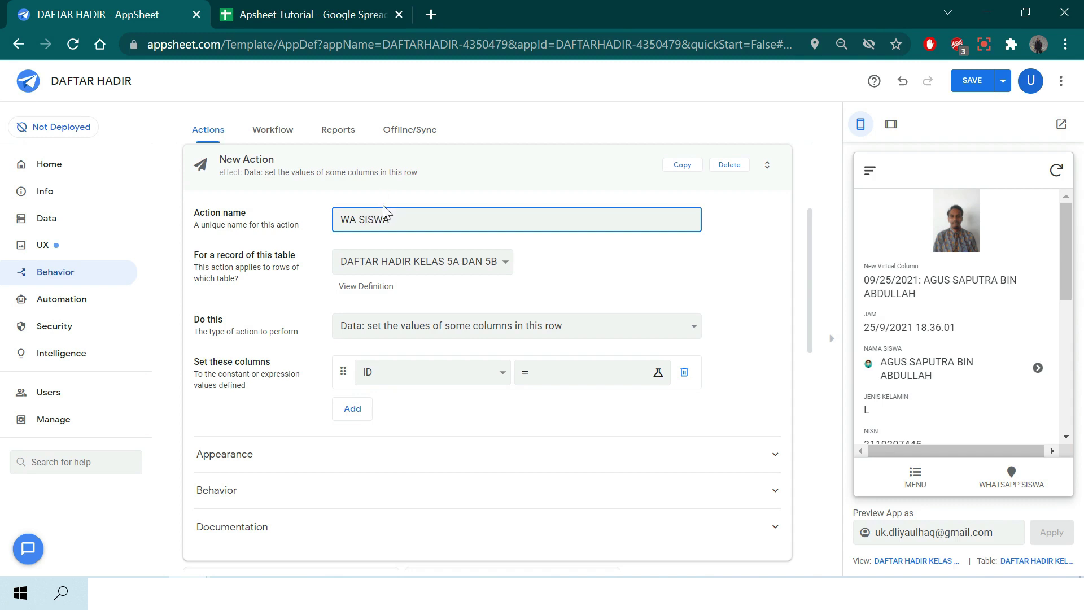
click(413, 267)
click(393, 333)
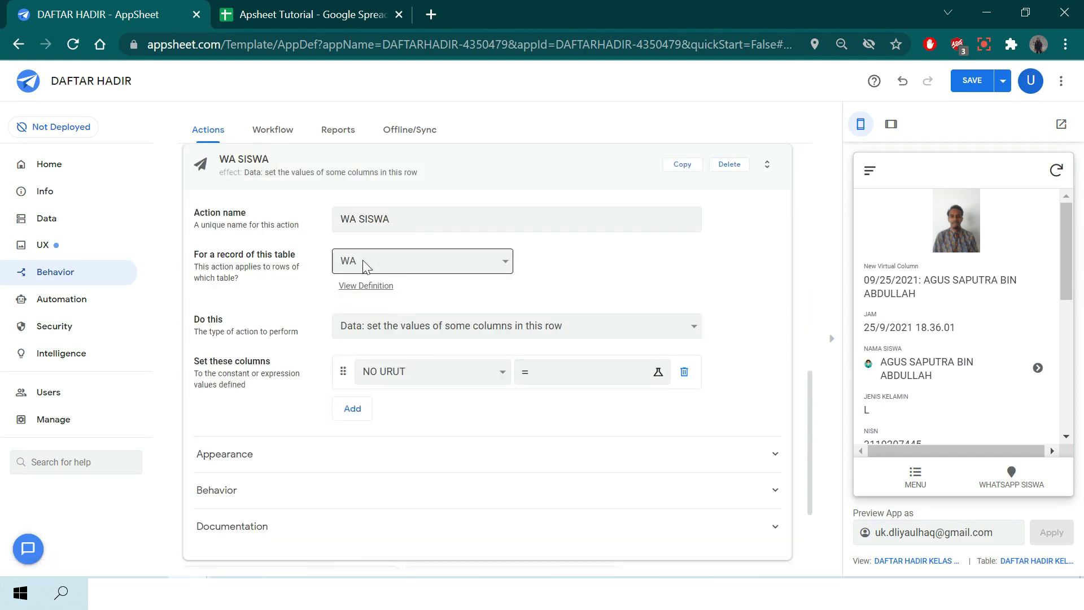
Set the WA SISWA action's type to External: go to a website.
click(374, 332)
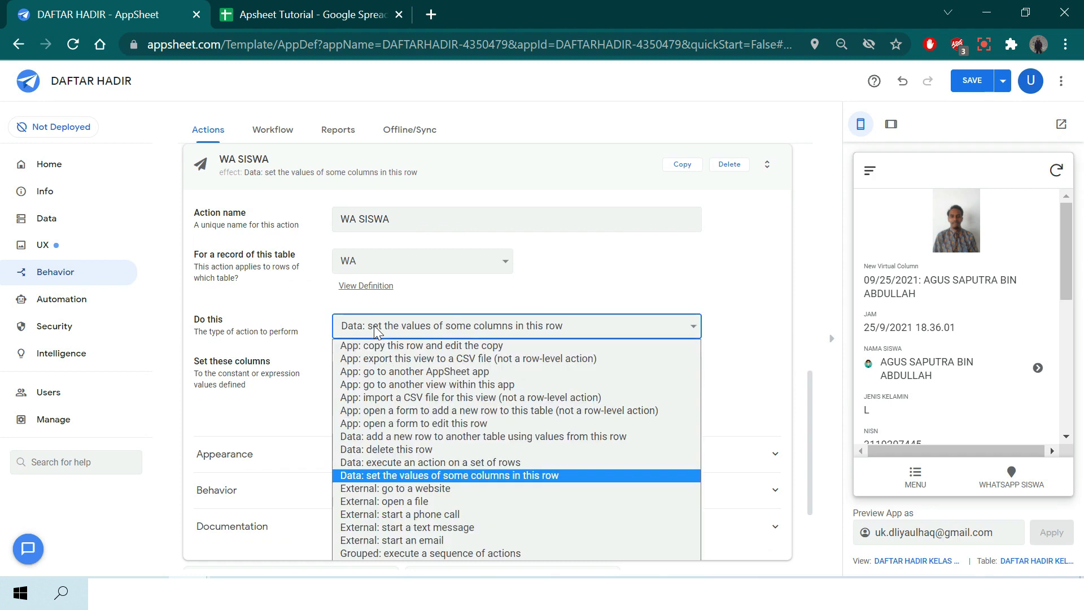
click(421, 489)
click(427, 302)
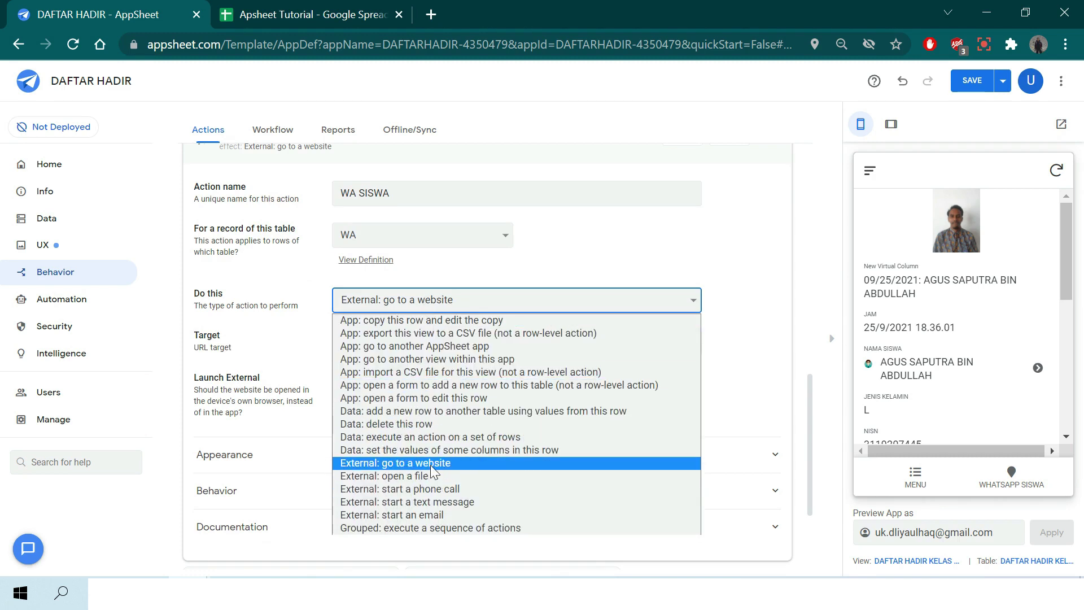
click(432, 467)
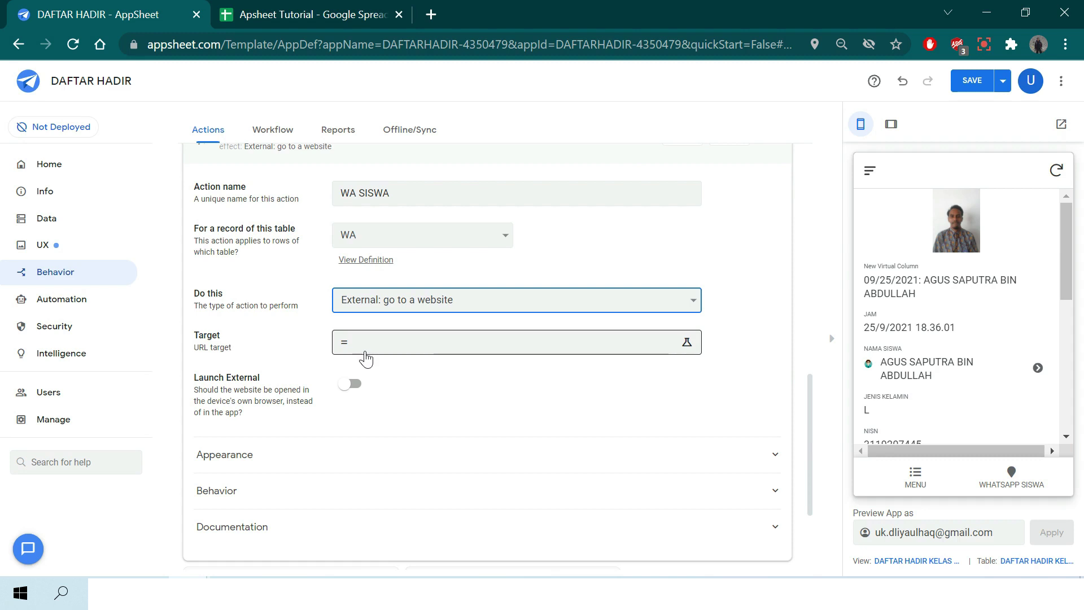
scroll(367, 356, up, 3)
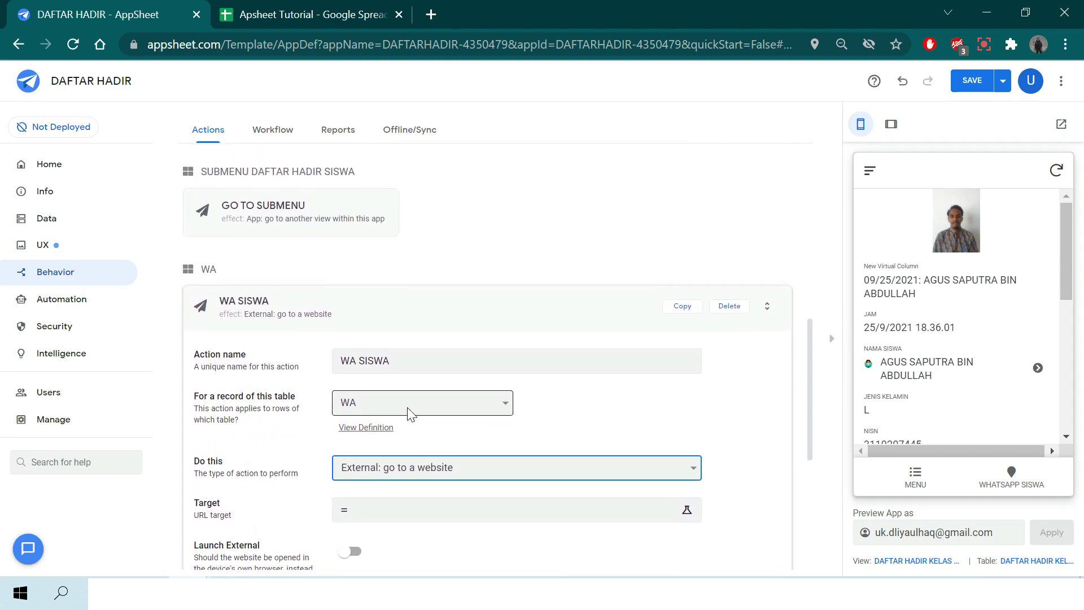
scroll(409, 415, down, 2)
scroll(366, 393, down, 2)
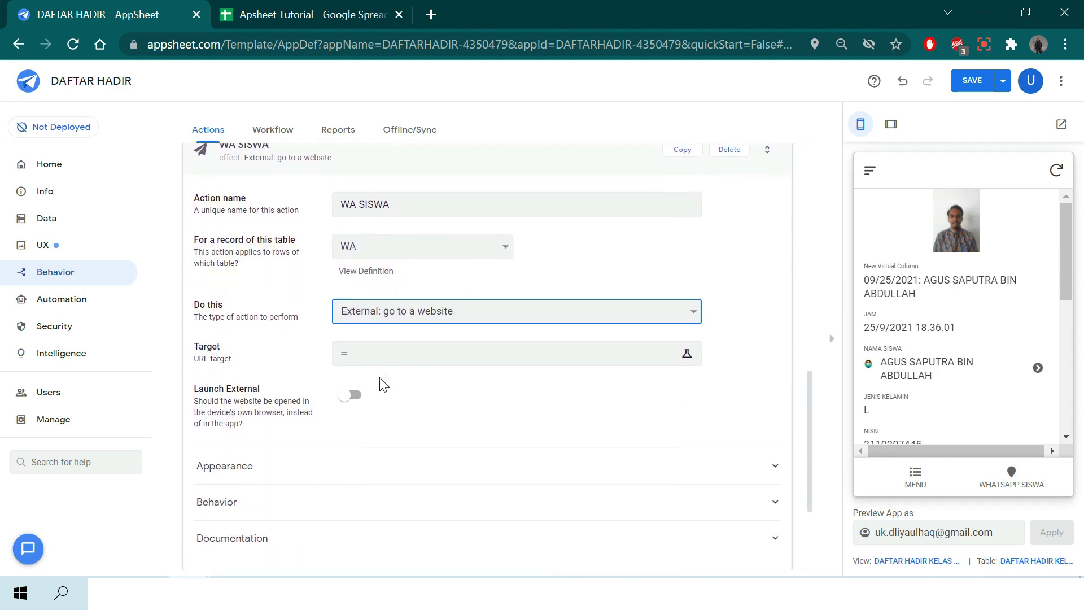
click(389, 348)
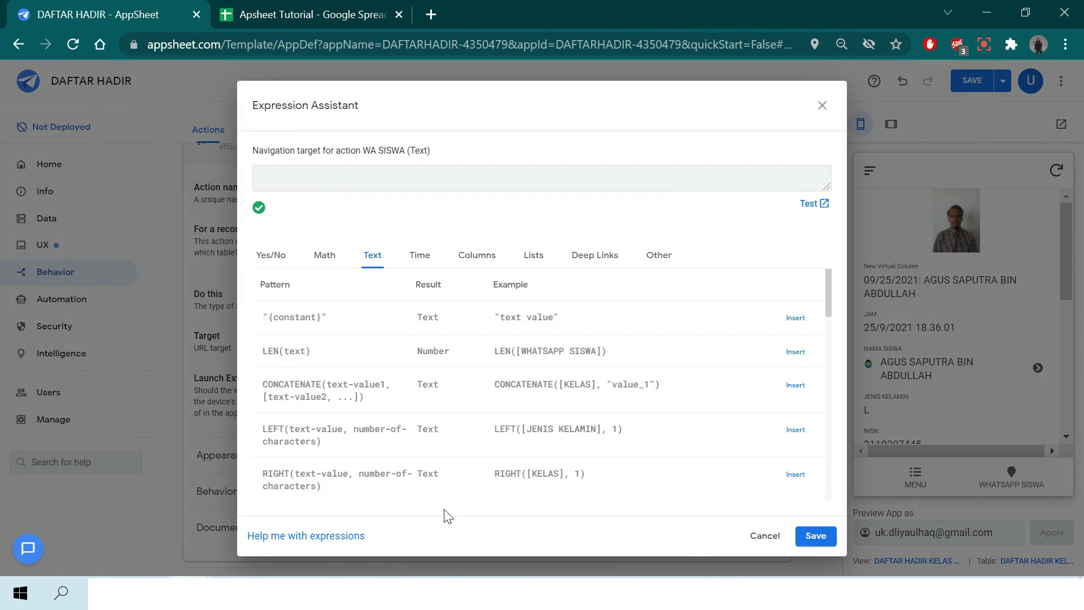
key(alt+Tab)
drag(890, 168, 577, 213)
key(ctrl+c)
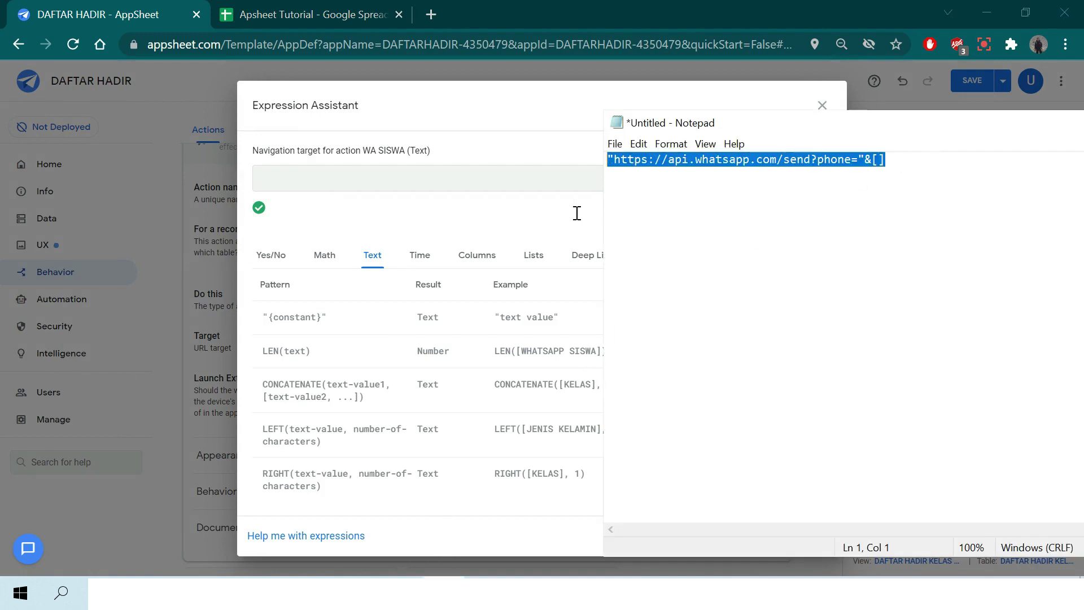
click(389, 184)
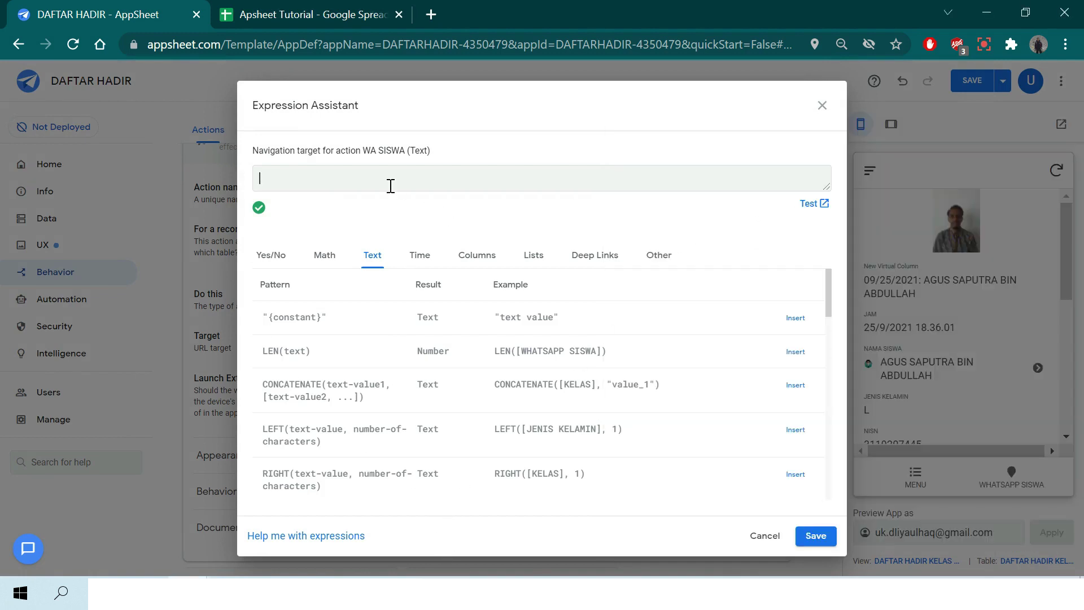
key(ctrl+v)
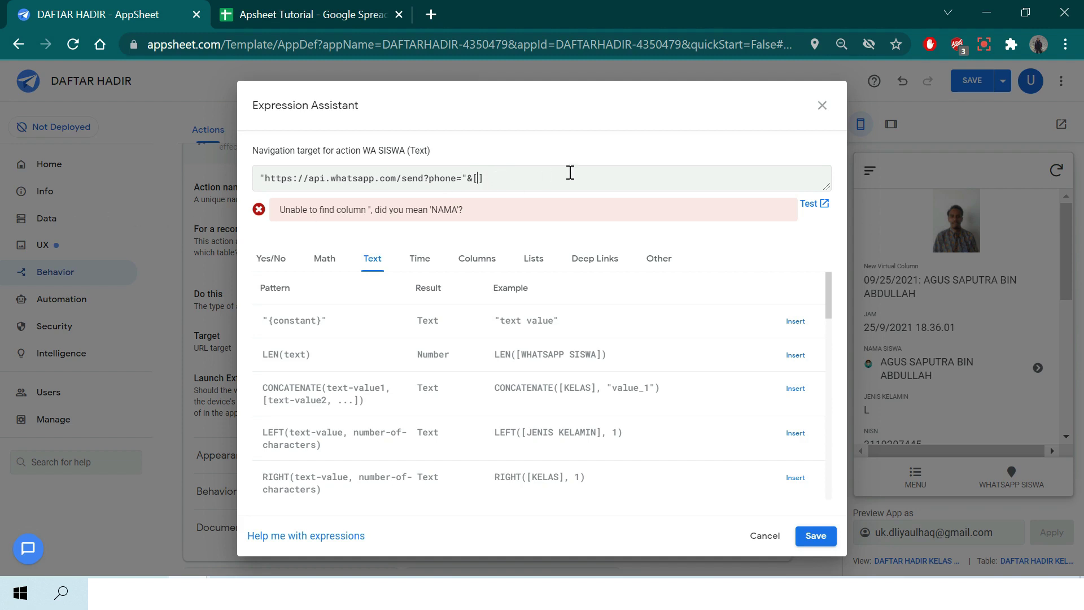
click(764, 535)
Open the columns of the WA table and copy the column name WHATSAPP SISWA.
click(70, 225)
click(302, 493)
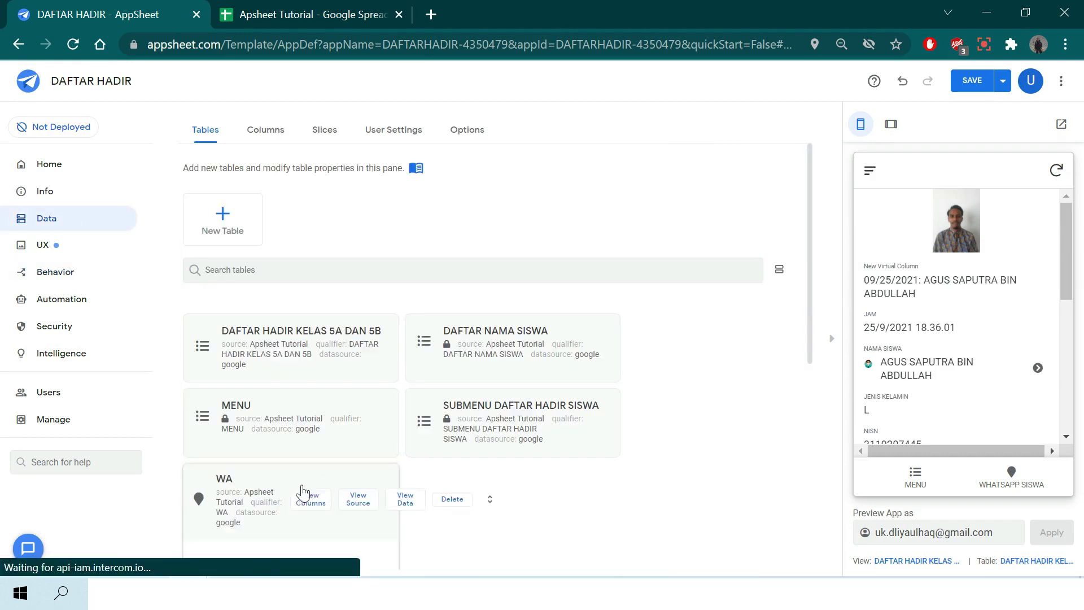
click(588, 195)
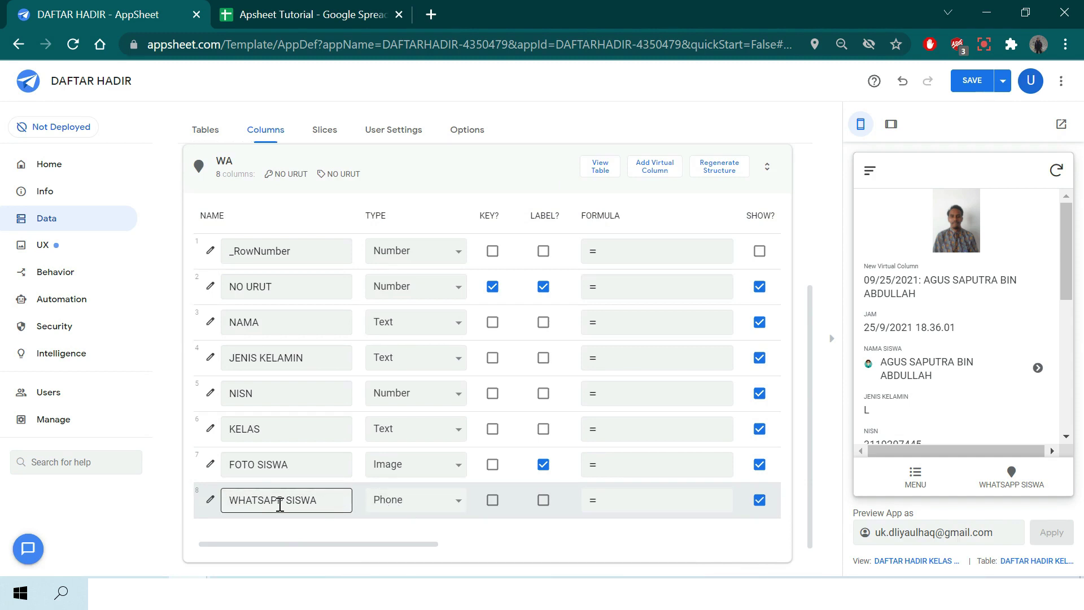
drag(234, 501, 317, 504)
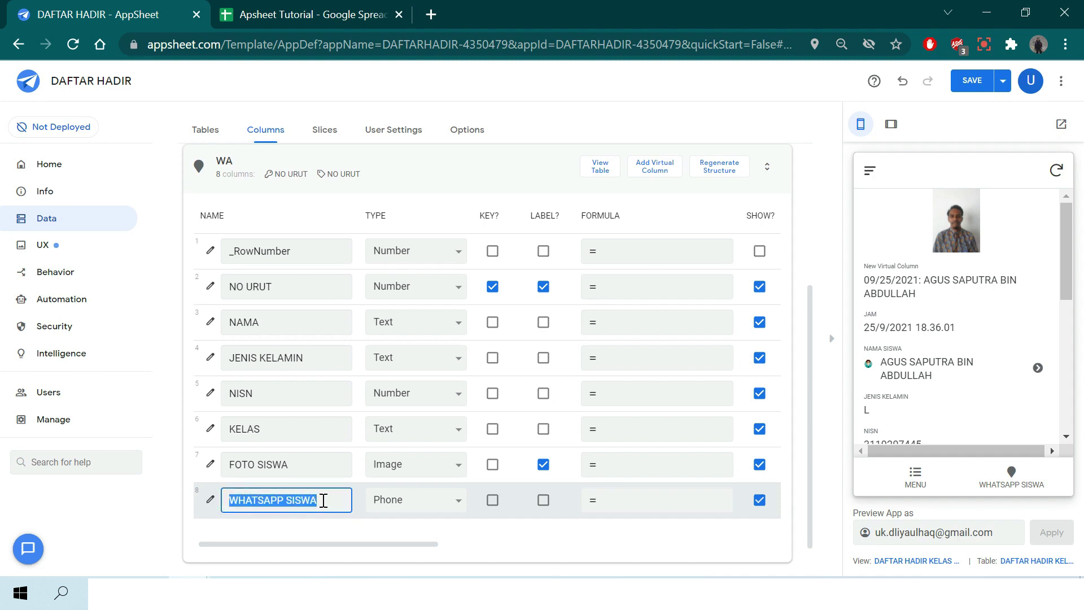
click(332, 502)
drag(326, 501, 234, 500)
right_click(250, 502)
click(288, 279)
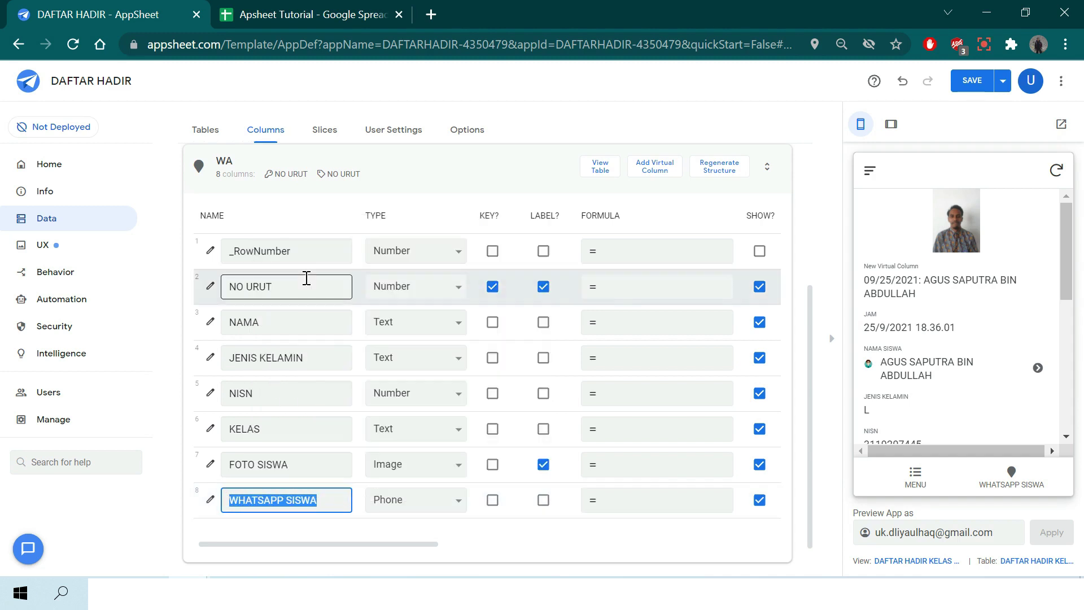
Return to the WA SISWA action and paste the copied column name into its target URL expression.
click(71, 272)
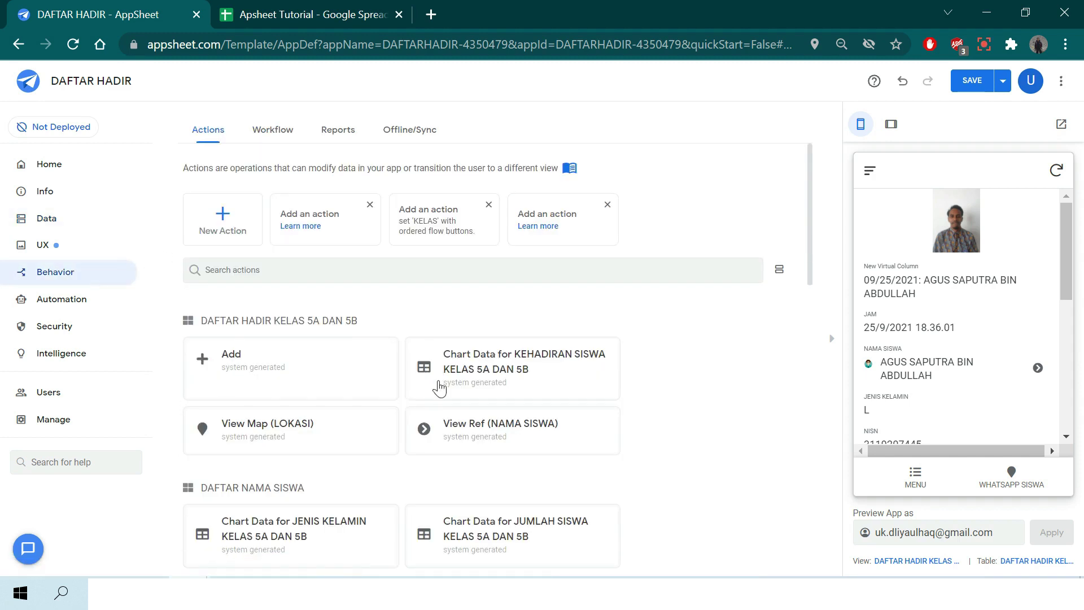
scroll(428, 406, down, 2)
scroll(427, 405, down, 10)
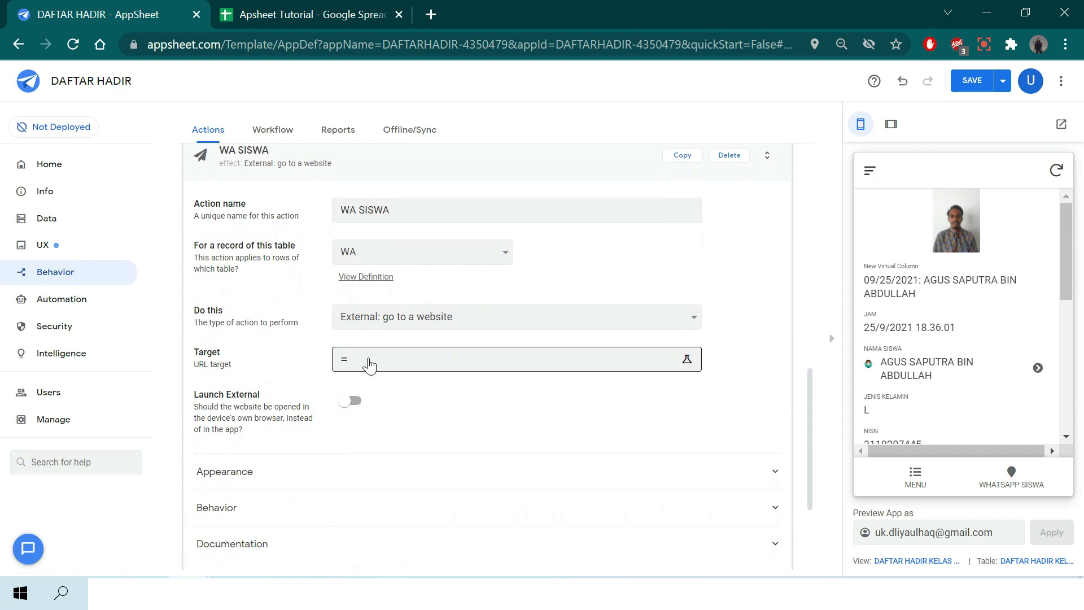
click(370, 363)
click(359, 253)
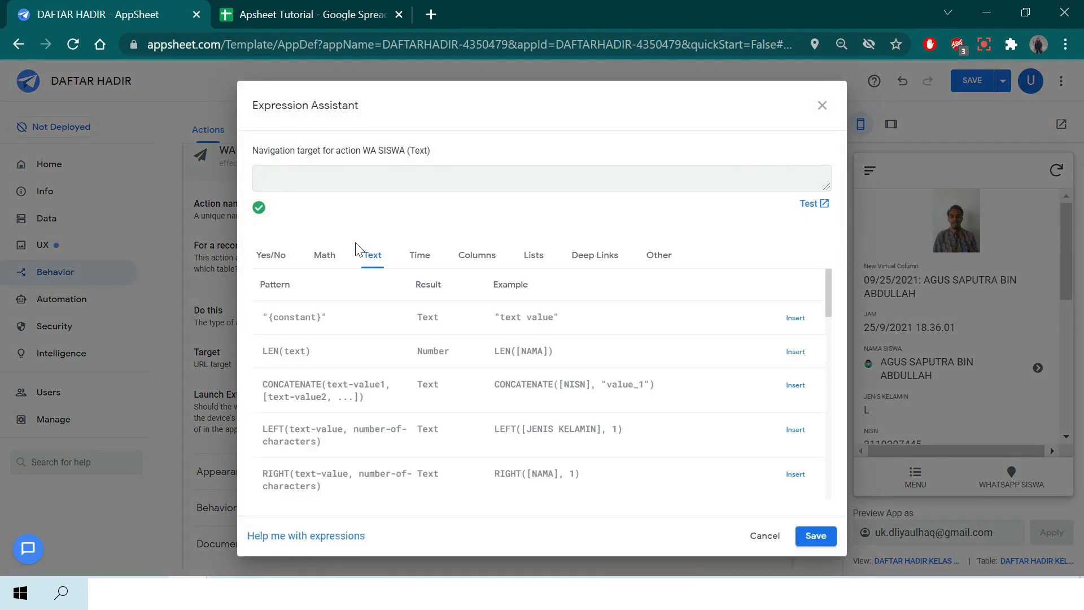
key(ctrl+v)
key(alt+Tab)
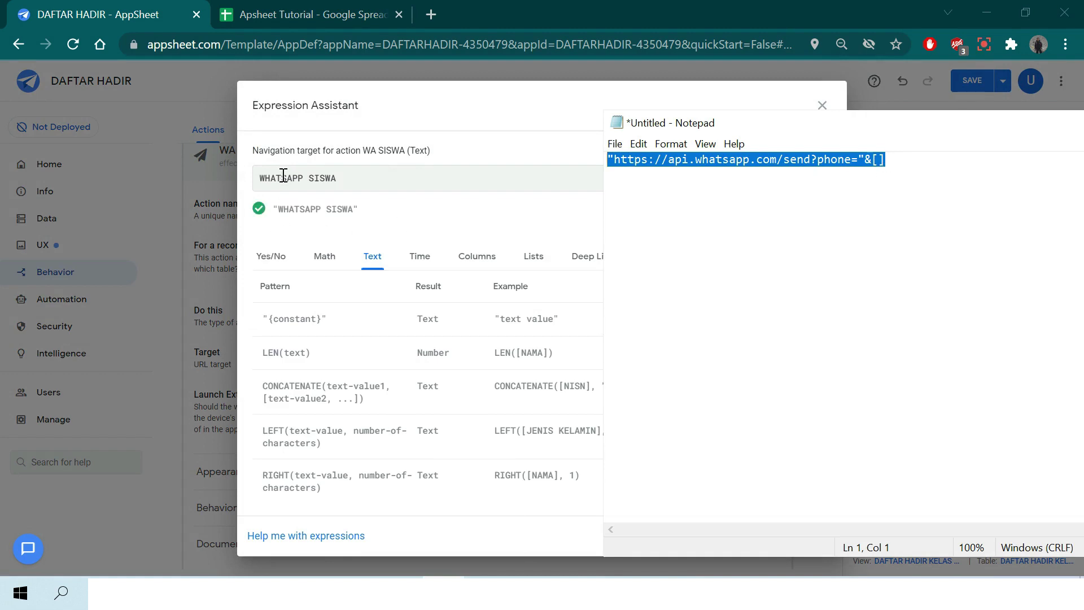
click(258, 179)
key(ctrl+v)
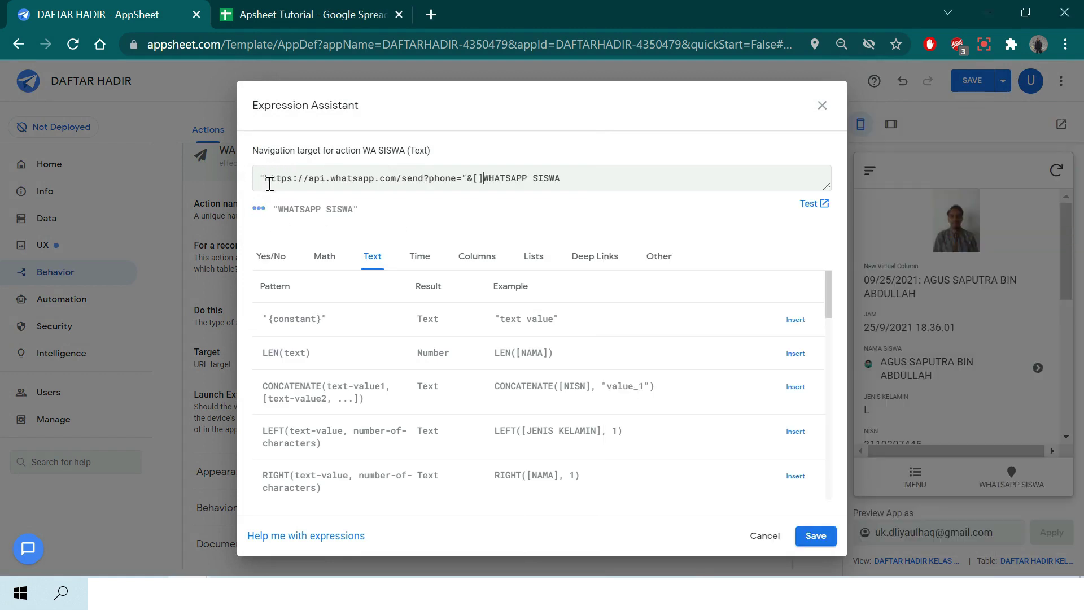
drag(562, 179, 486, 185)
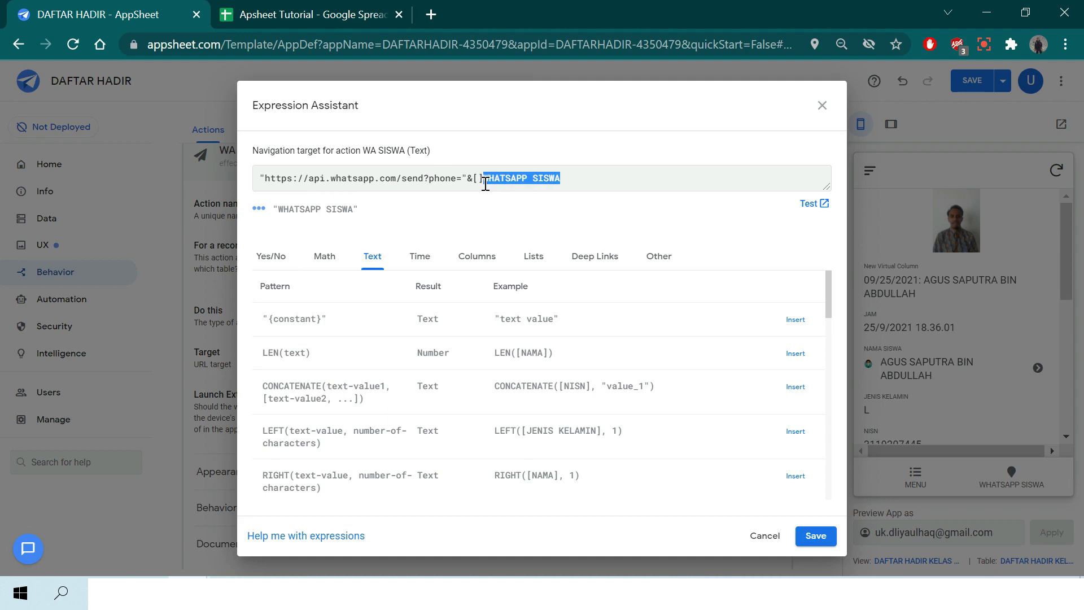
key(BackSpace)
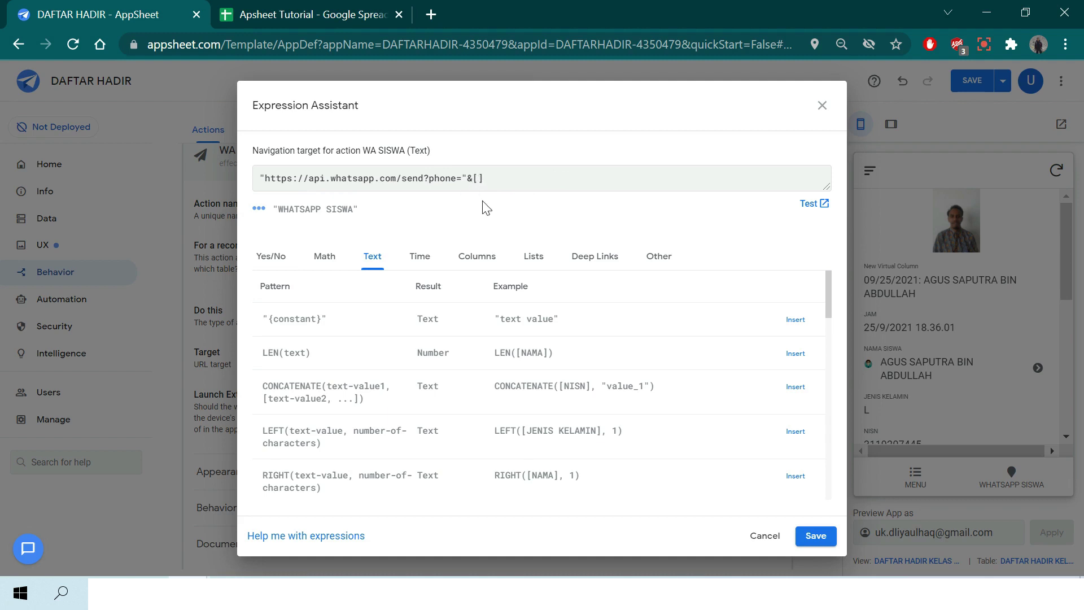
key(ctrl+v)
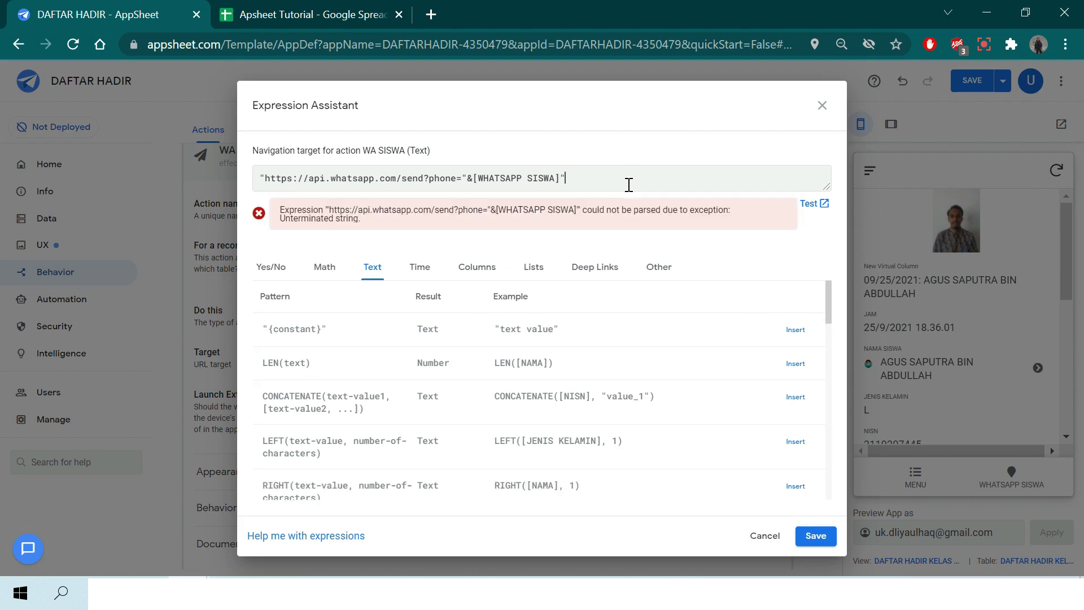
key(BackSpace)
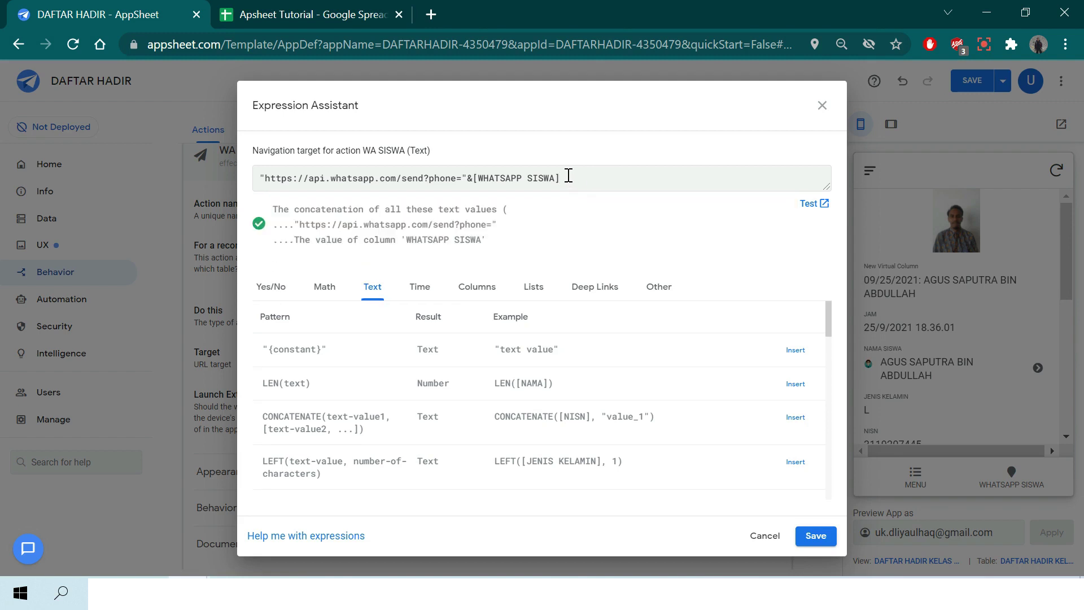
drag(565, 178, 263, 180)
drag(473, 178, 259, 181)
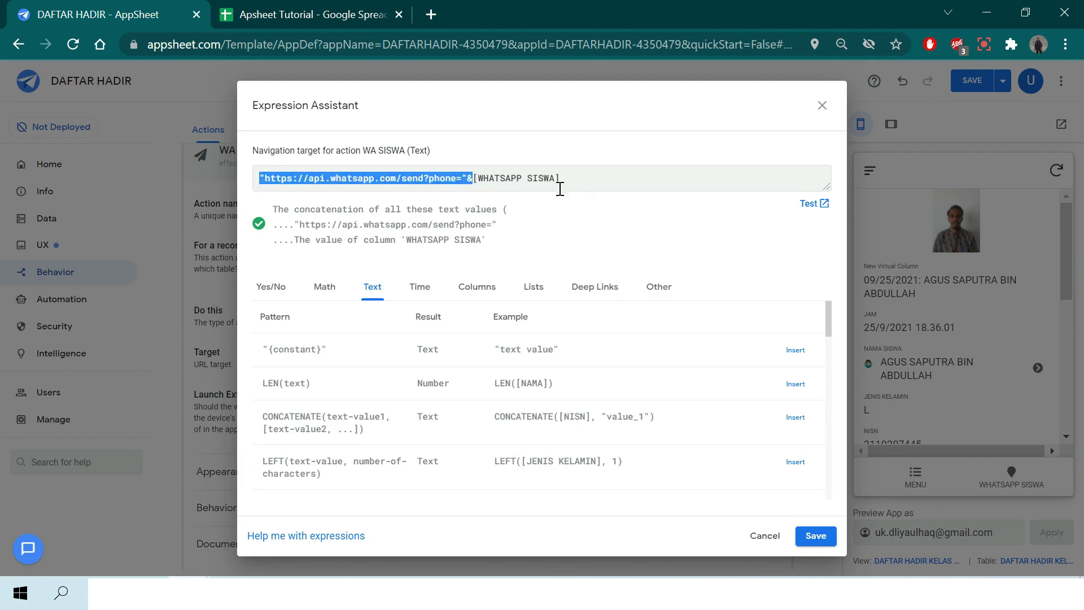
Save the WA SISWA action's target expression and the app, closing the action's settings.
click(813, 538)
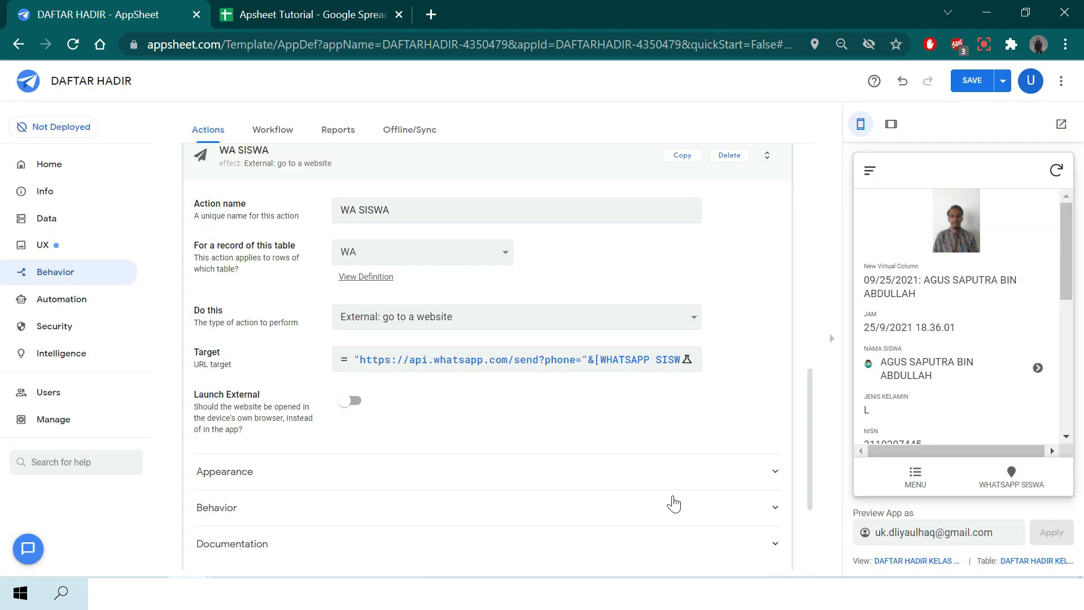
scroll(545, 339, up, 3)
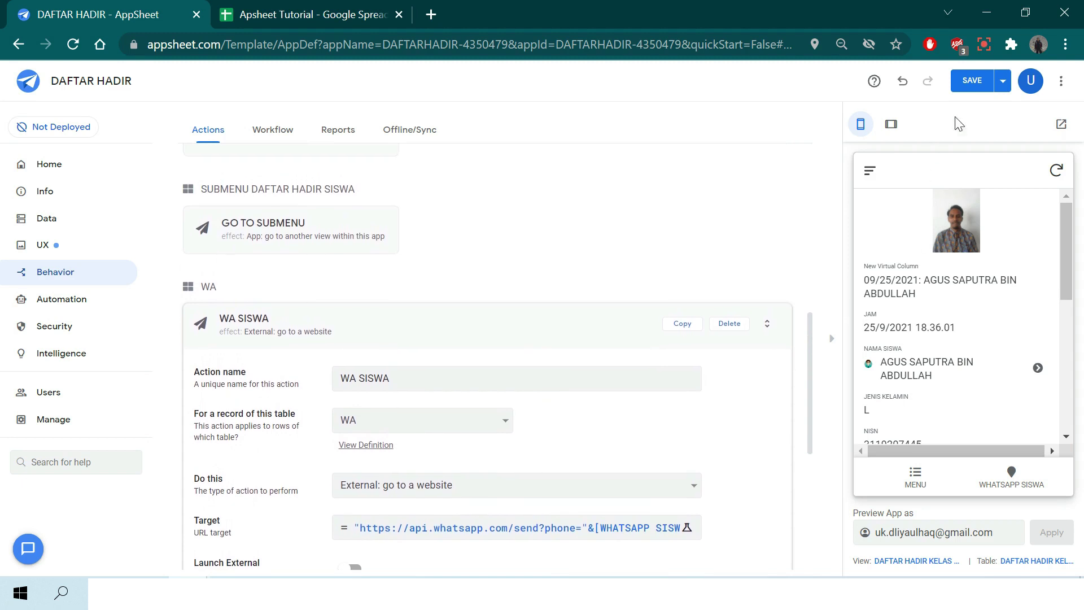
click(971, 85)
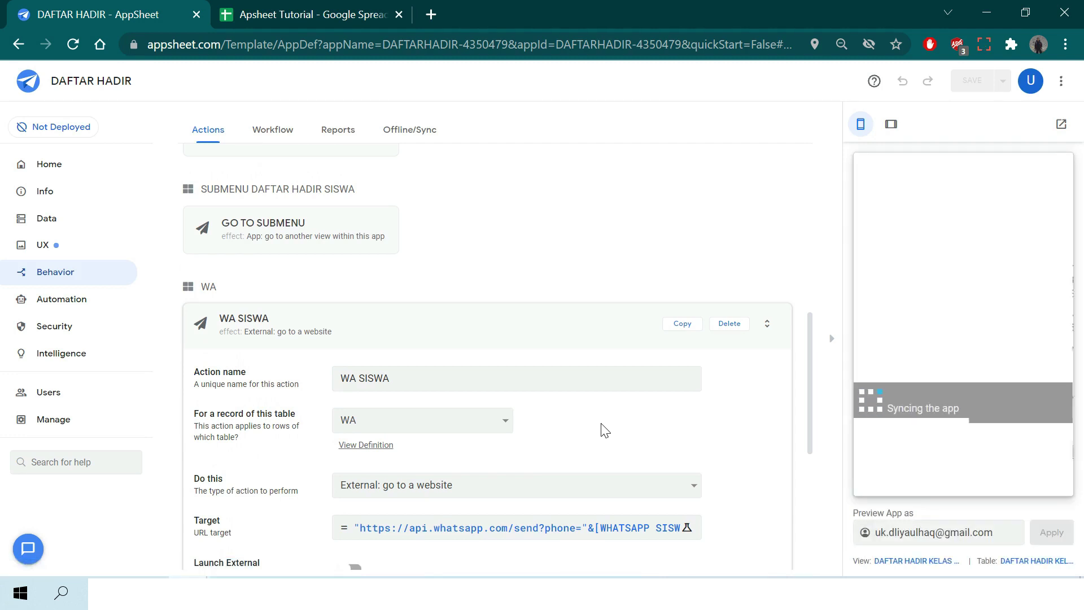
scroll(574, 403, down, 3)
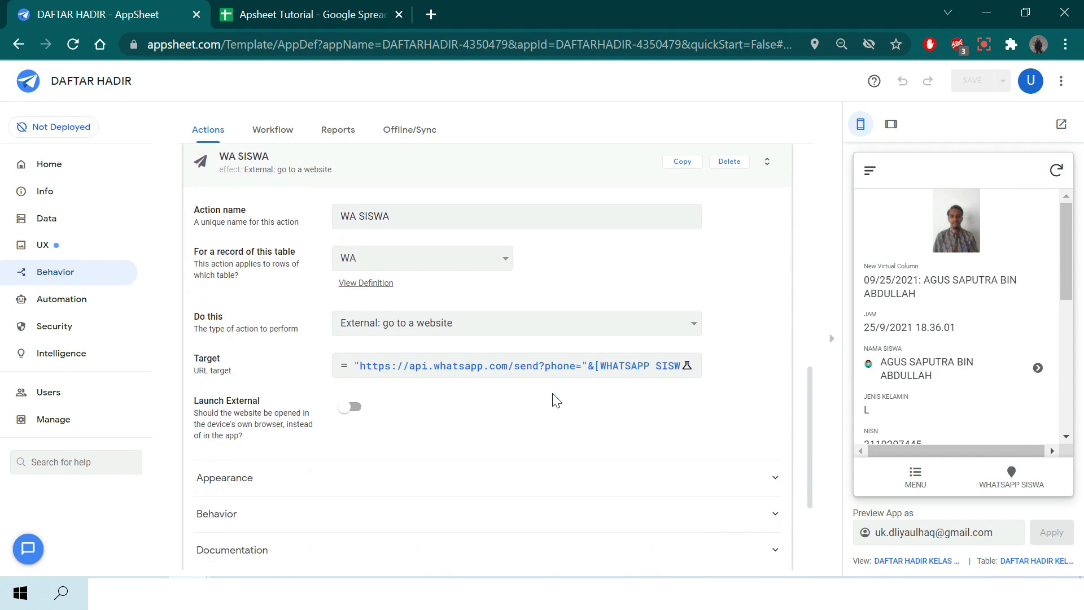
scroll(473, 237, up, 2)
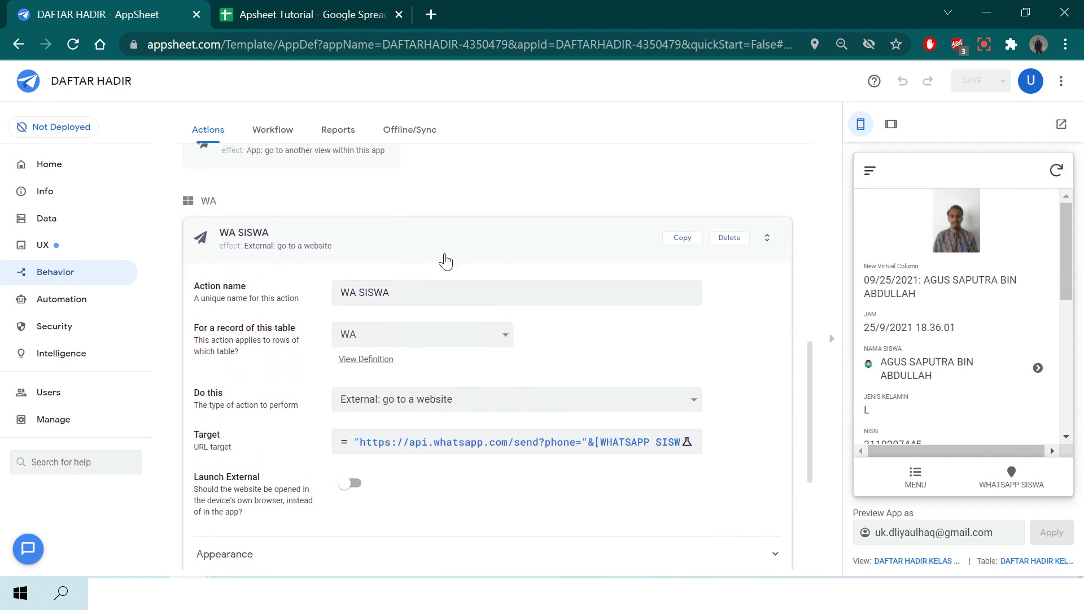
click(443, 258)
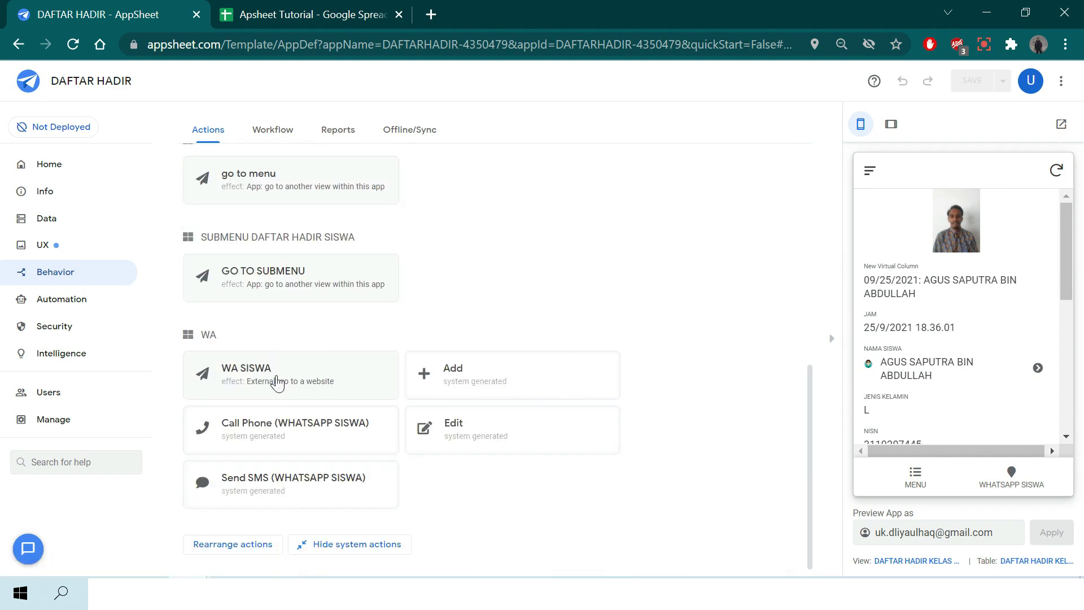
In the app preview, open the first student's details from WHATSAPP SISWA and check the WA SISWA action.
scroll(948, 377, down, 5)
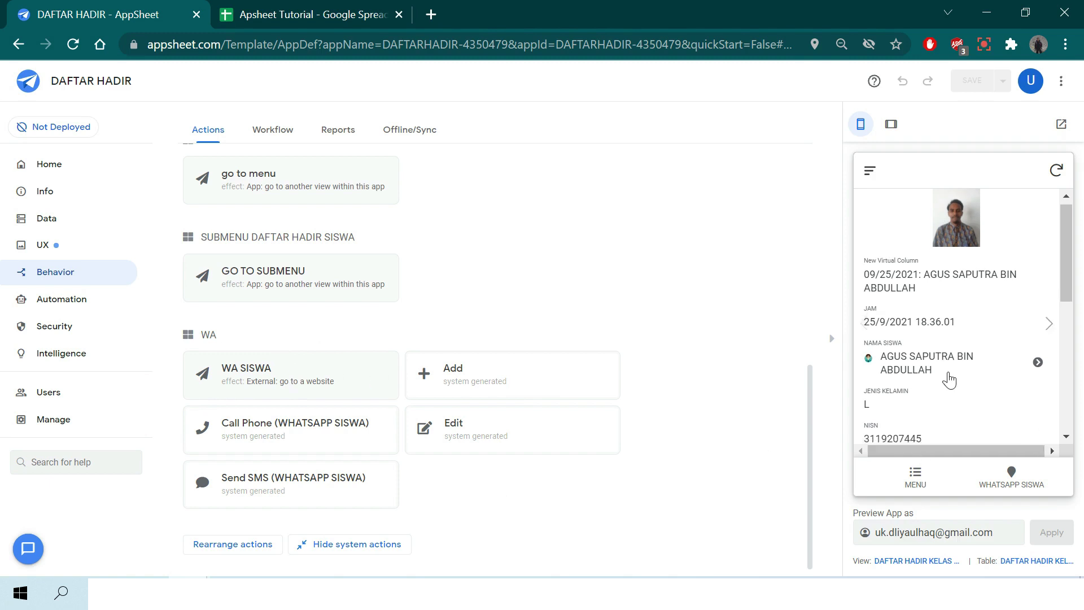
scroll(949, 377, up, 3)
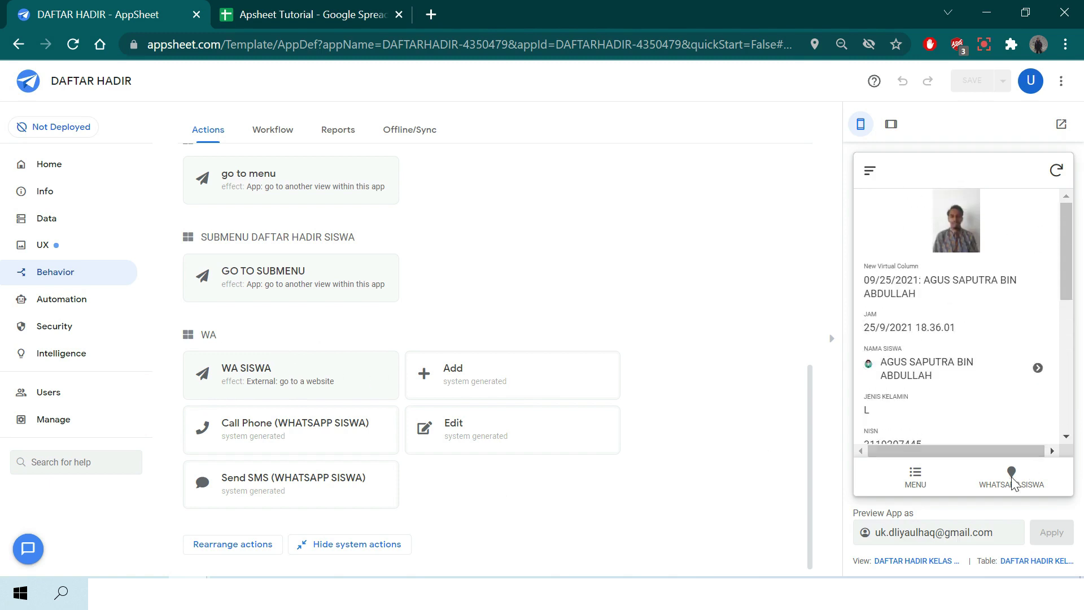
click(1011, 477)
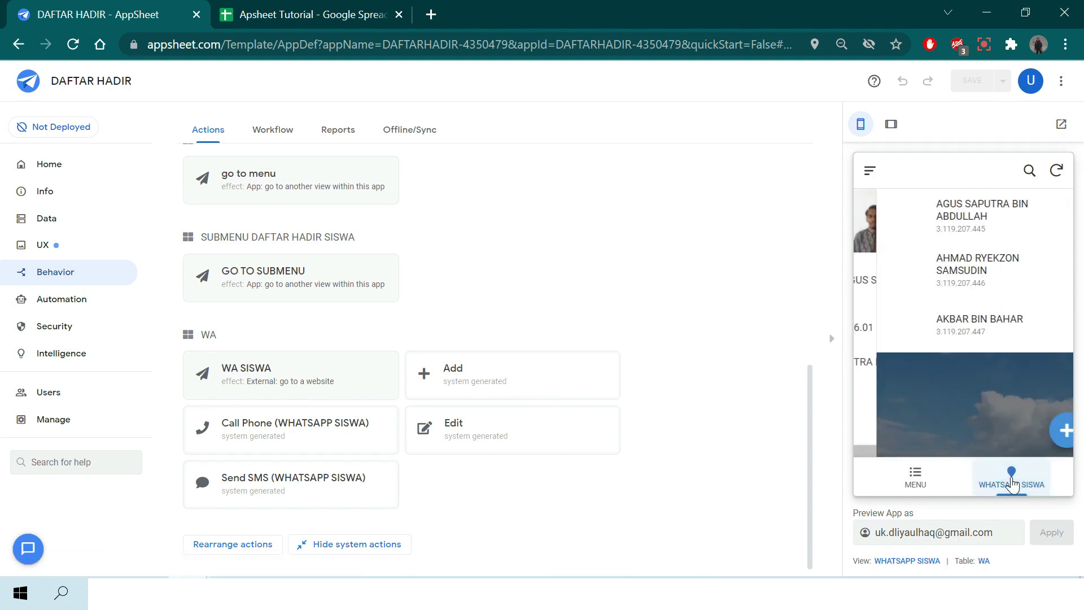
click(966, 228)
scroll(971, 285, down, 3)
scroll(971, 285, down, 1)
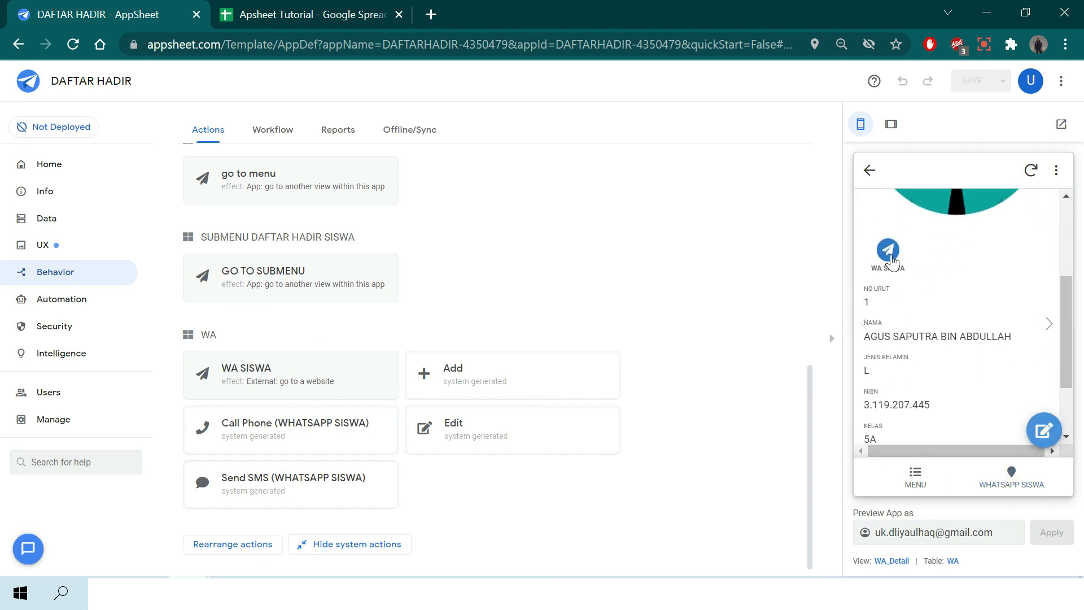
scroll(962, 347, down, 3)
scroll(965, 355, up, 6)
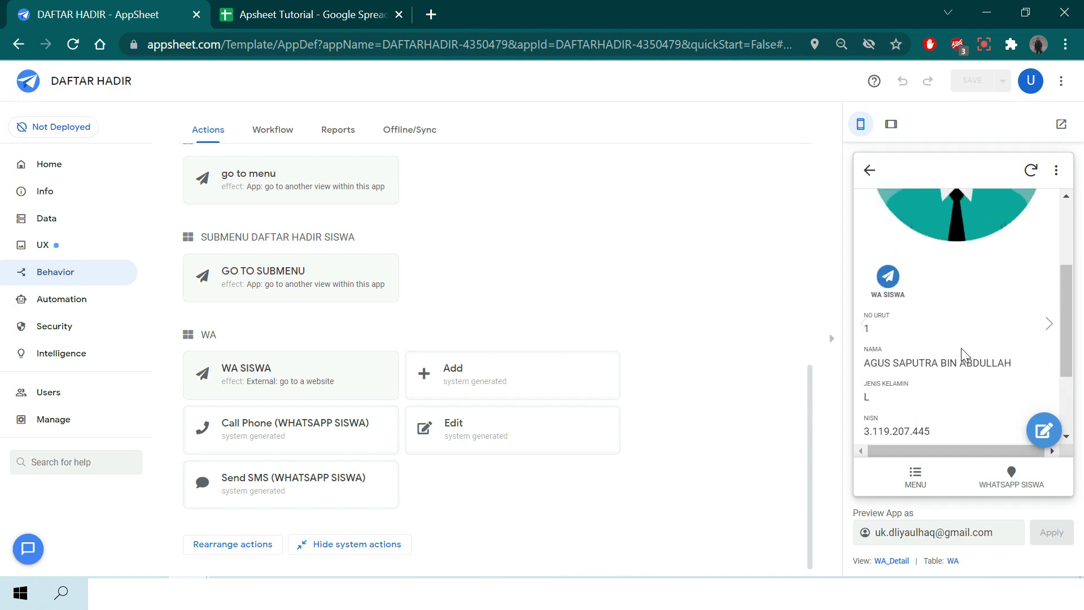
scroll(964, 356, down, 4)
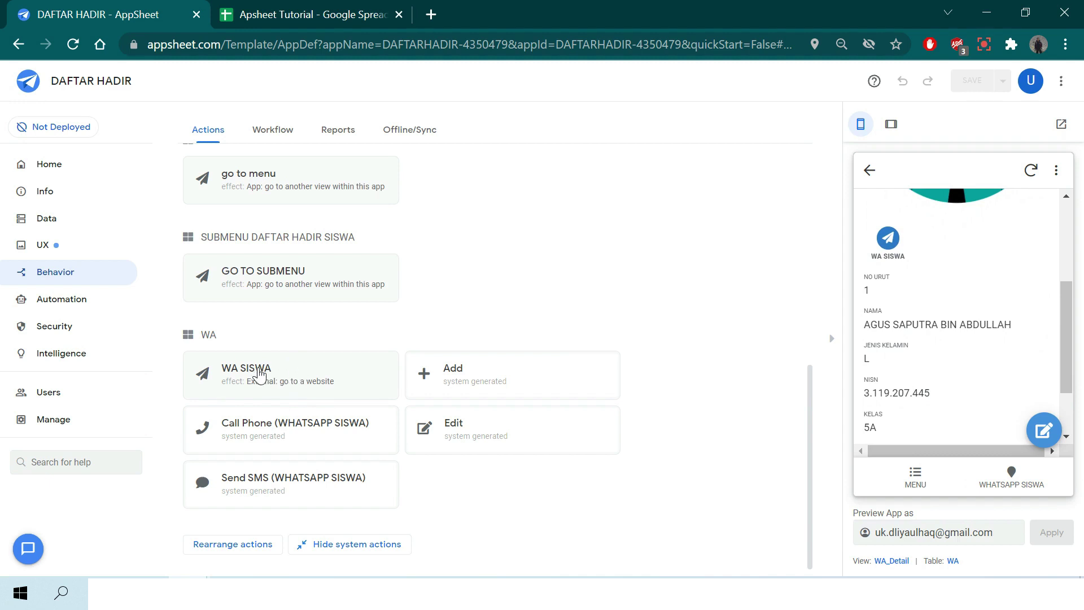
Review the icon and prominence in the WA SISWA action's appearance settings, closing the action without changes.
click(295, 376)
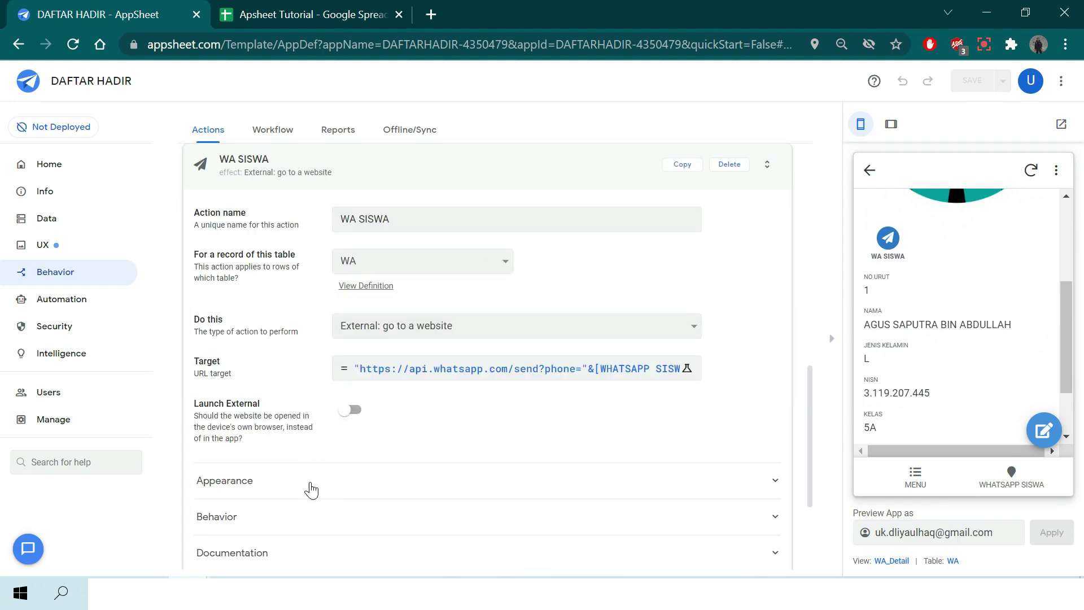
click(326, 493)
scroll(370, 475, down, 7)
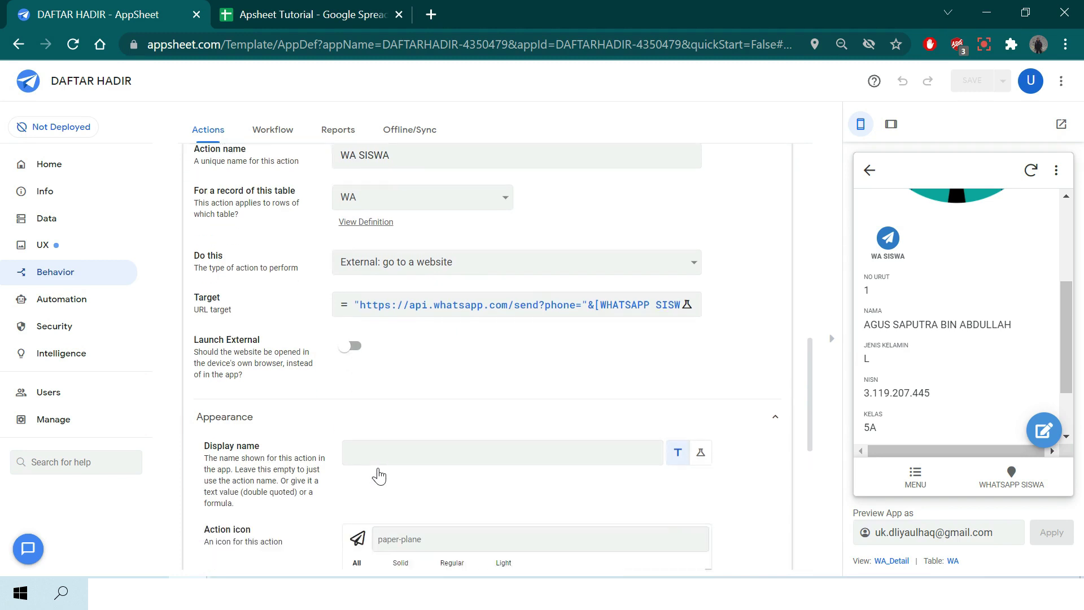
scroll(381, 476, down, 1)
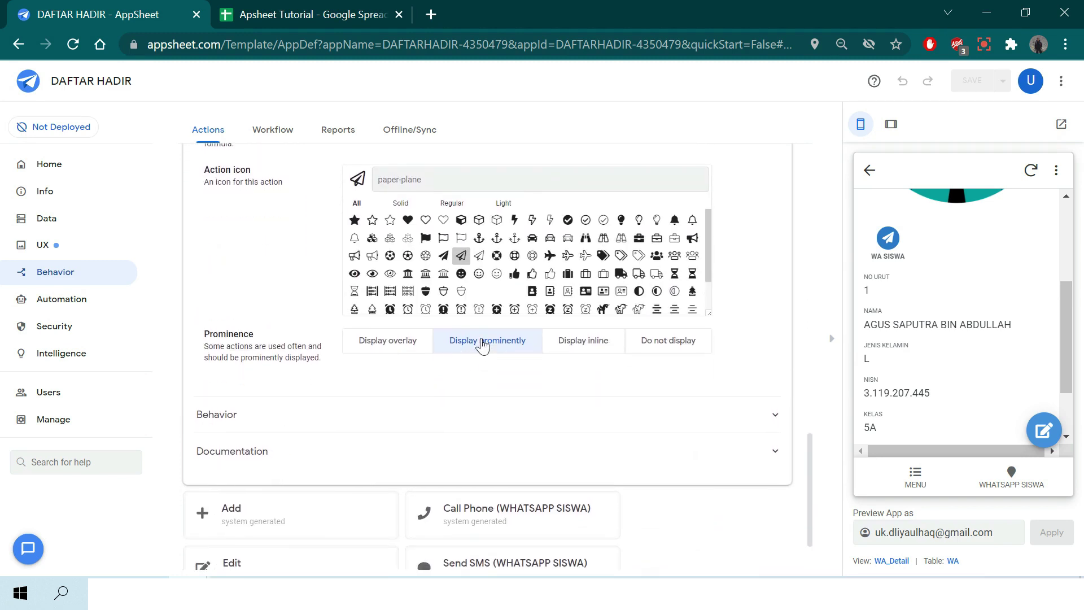
scroll(466, 353, up, 9)
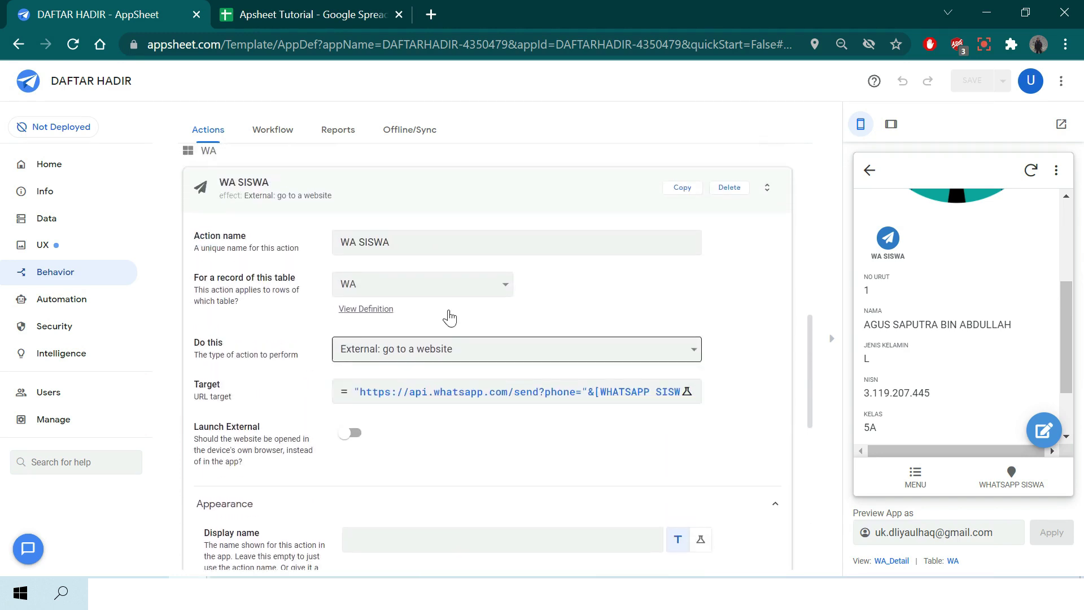
click(469, 259)
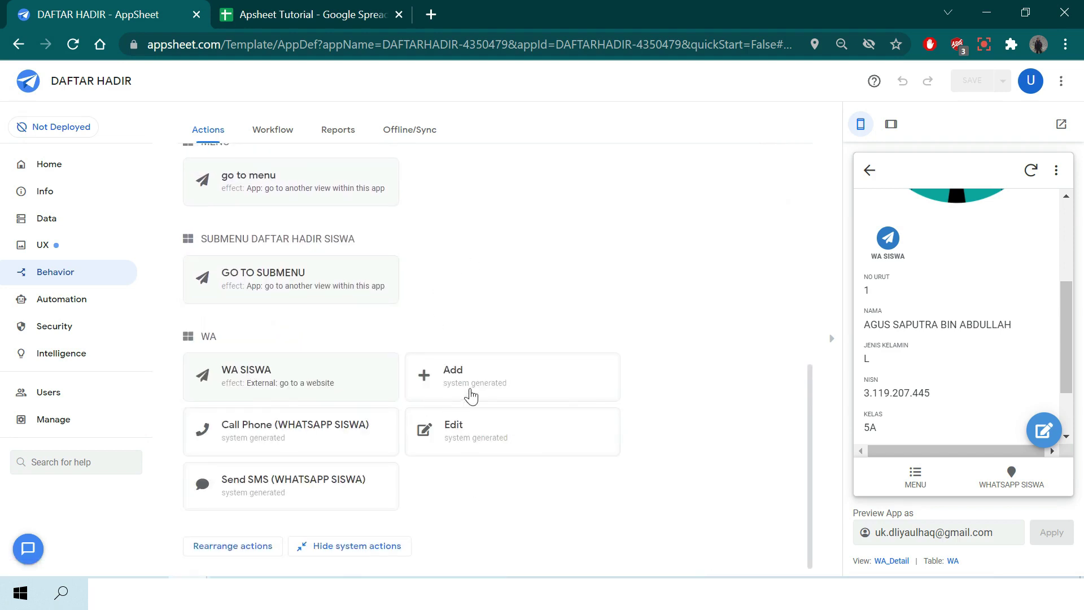
Set the prominence of the WA table's Call Phone (WHATSAPP SISWA) action to Display prominently.
click(330, 438)
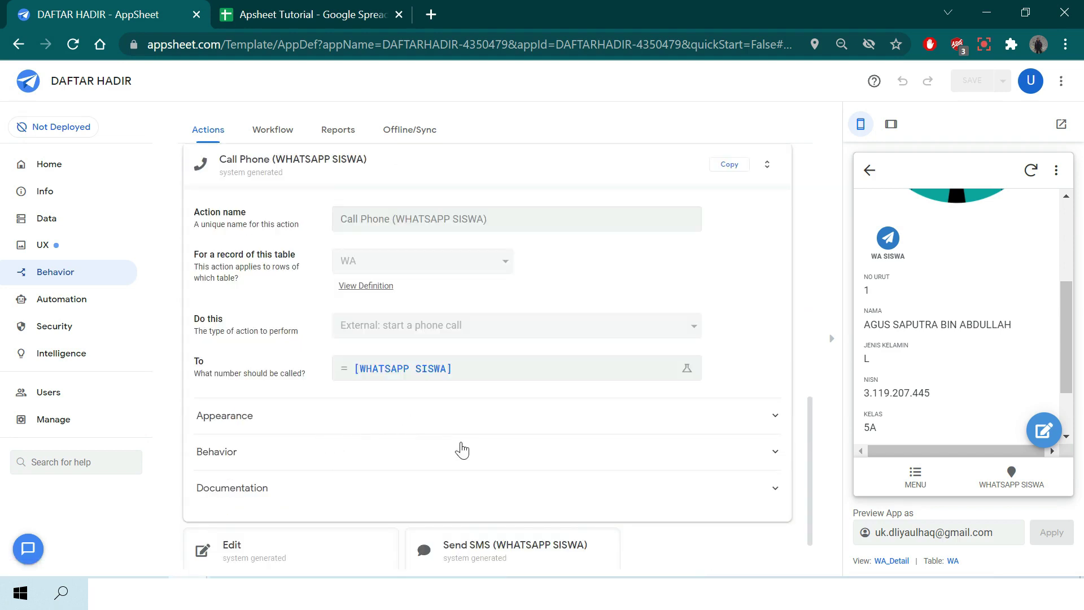
click(469, 422)
scroll(468, 438, down, 1)
scroll(471, 474, down, 4)
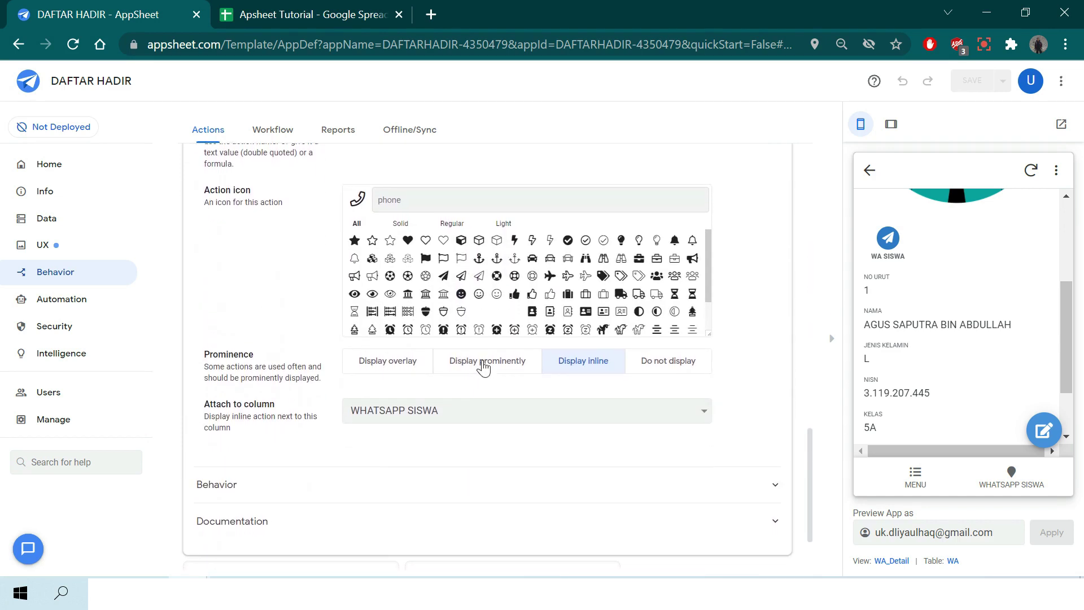
click(469, 361)
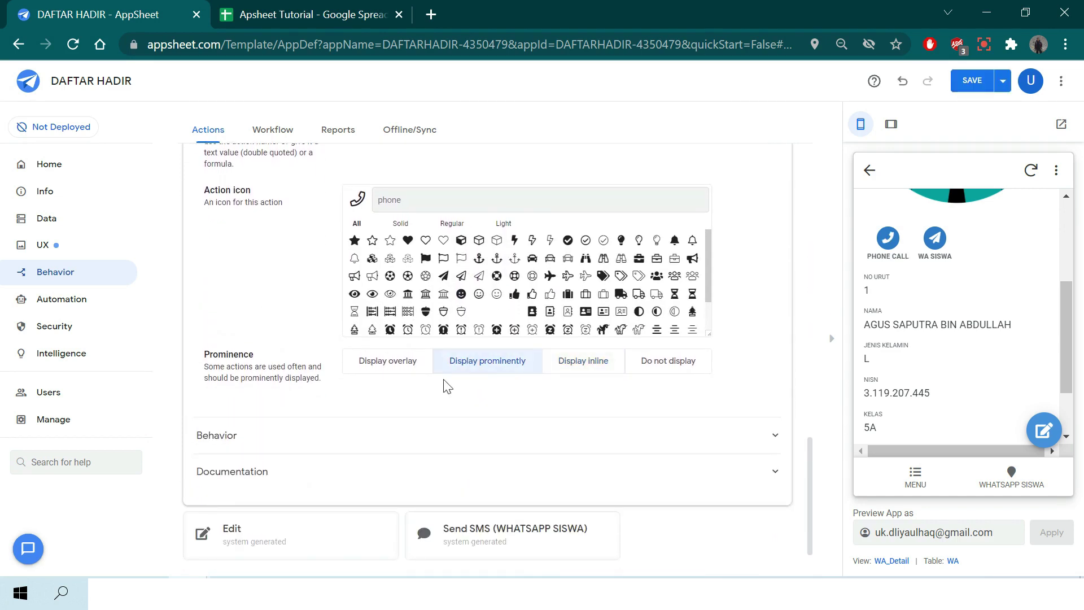
Examine the action buttons and contact fields on the student's detail page in the app preview.
scroll(452, 367, up, 3)
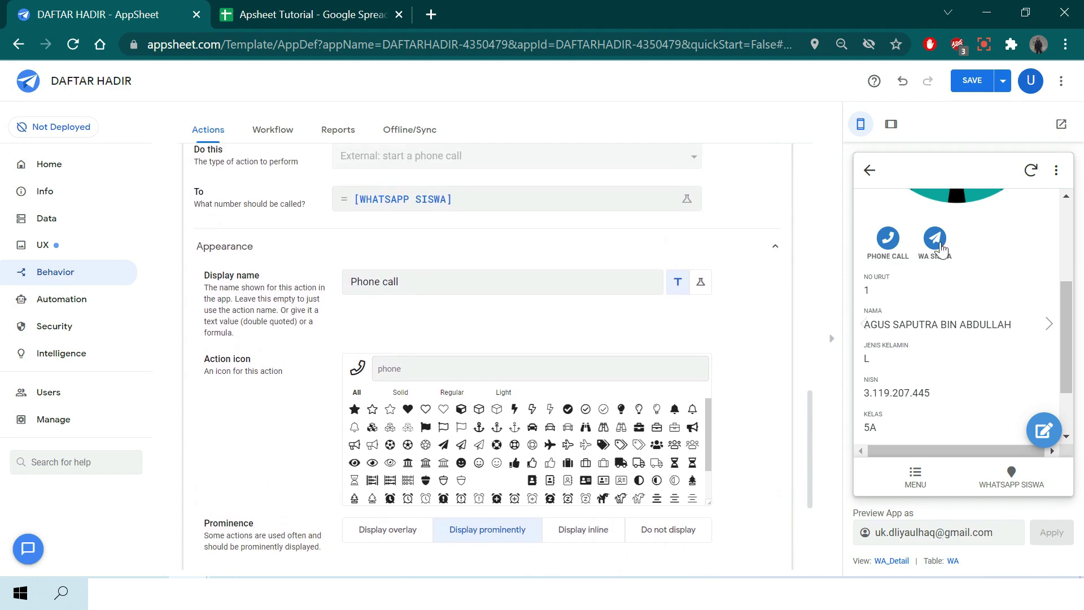
scroll(951, 257, up, 2)
scroll(951, 256, up, 2)
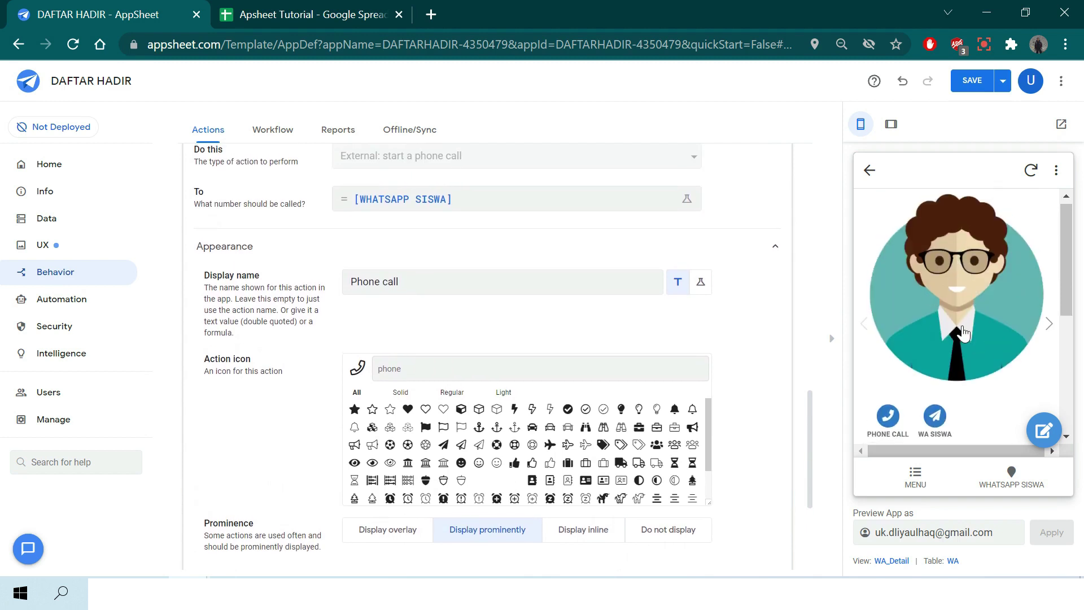
scroll(950, 265, down, 3)
scroll(1021, 314, down, 2)
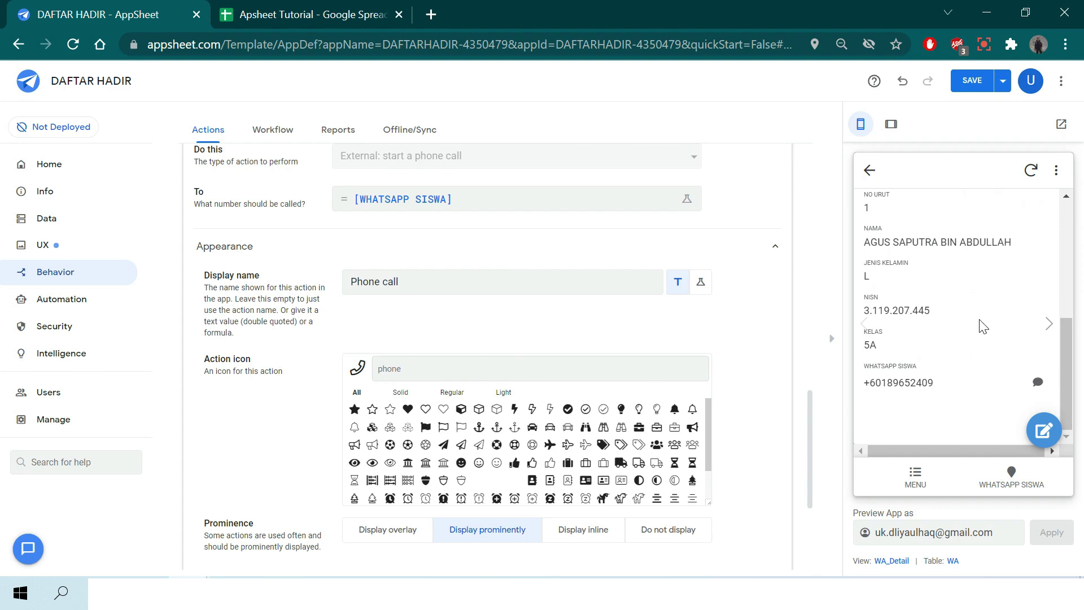
scroll(980, 322, up, 5)
scroll(513, 297, up, 1)
scroll(489, 306, down, 2)
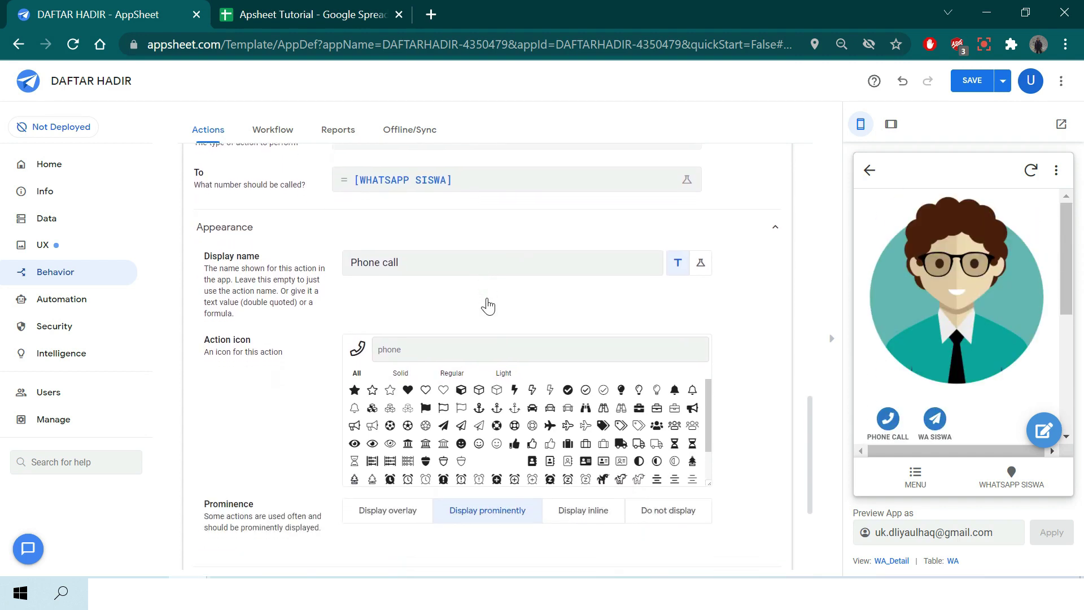
Set the prominence of the WA table's Edit action to Display prominently and check its button in the preview.
scroll(488, 305, up, 5)
scroll(488, 305, up, 2)
click(490, 309)
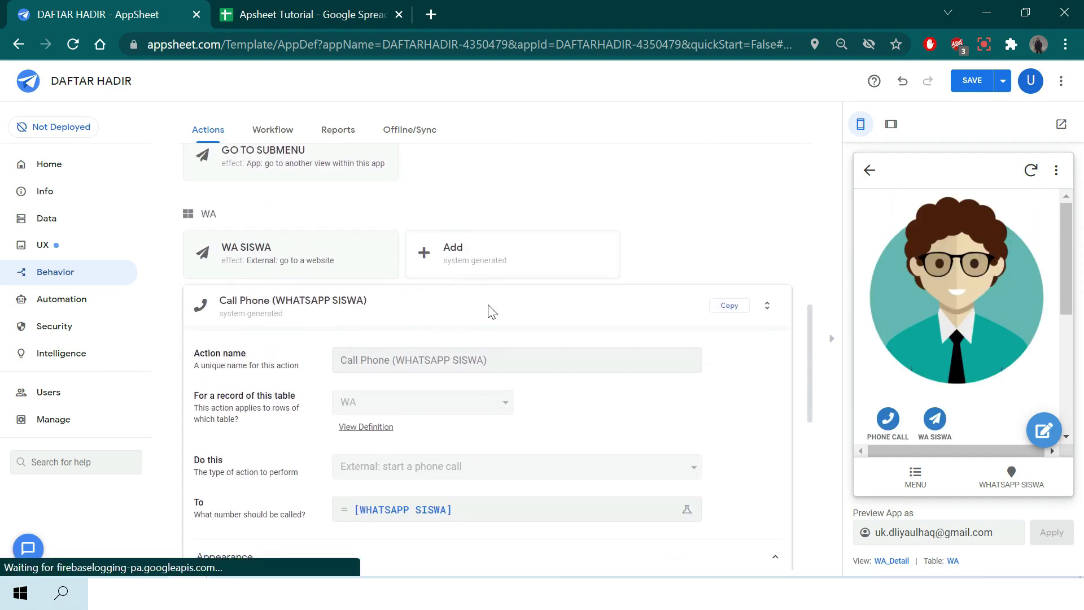
click(506, 432)
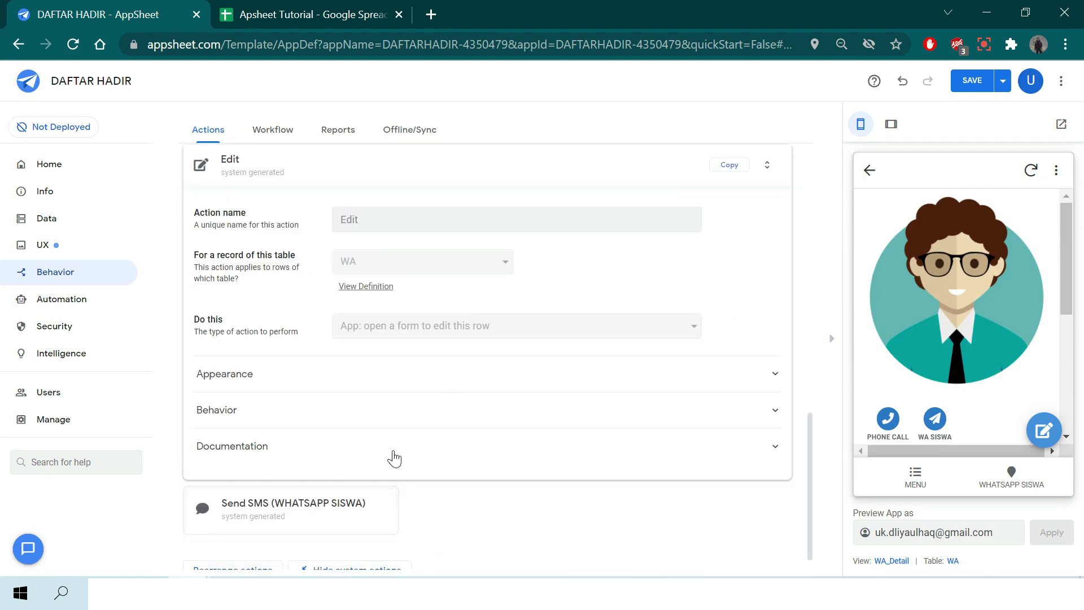
click(438, 374)
scroll(452, 399, down, 5)
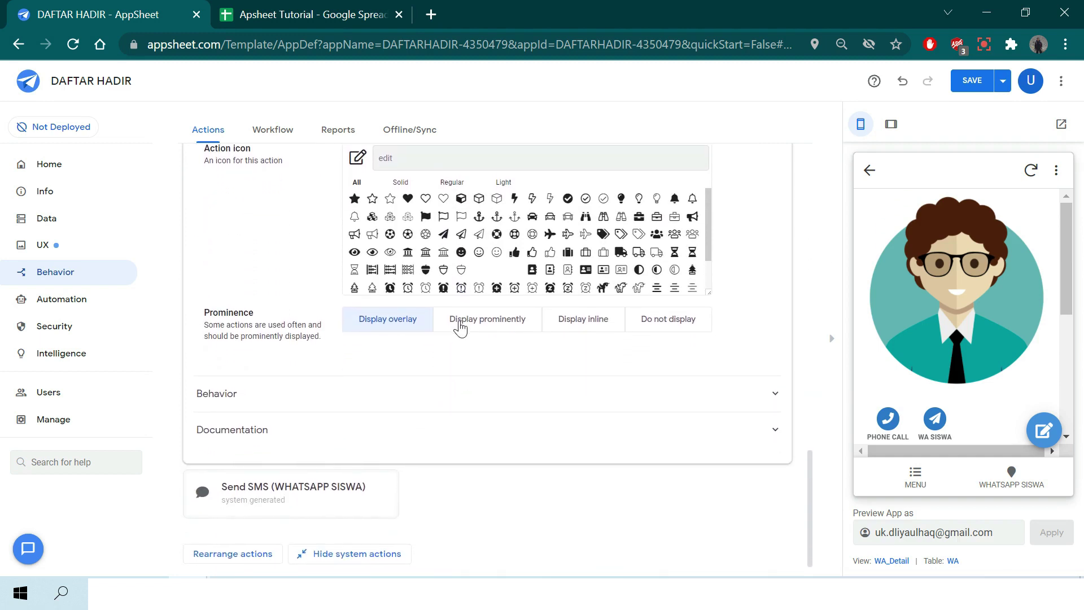
click(461, 324)
scroll(902, 415, down, 3)
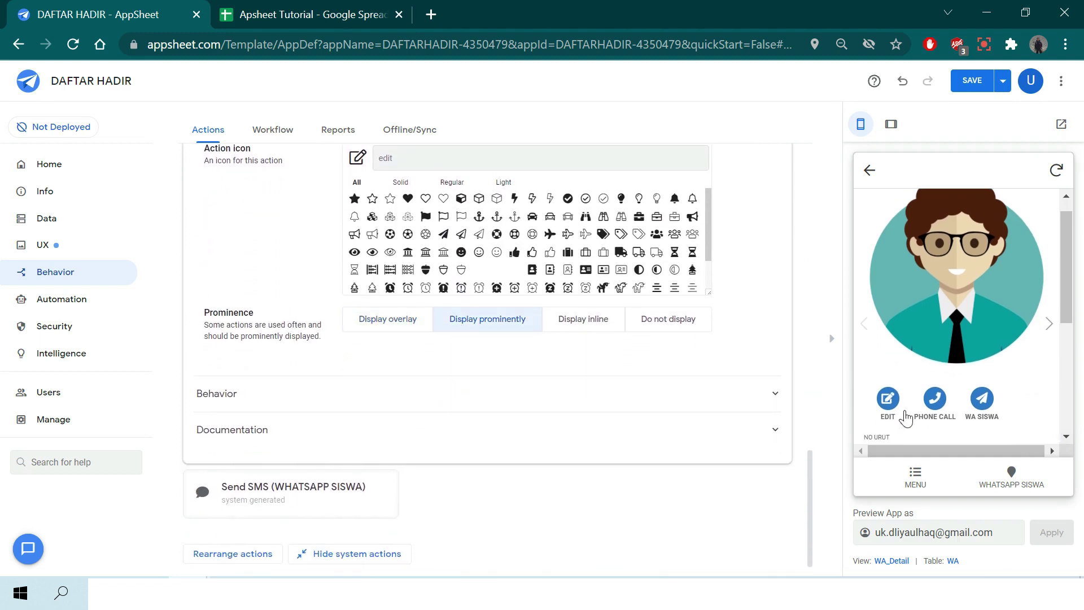
scroll(684, 382, up, 8)
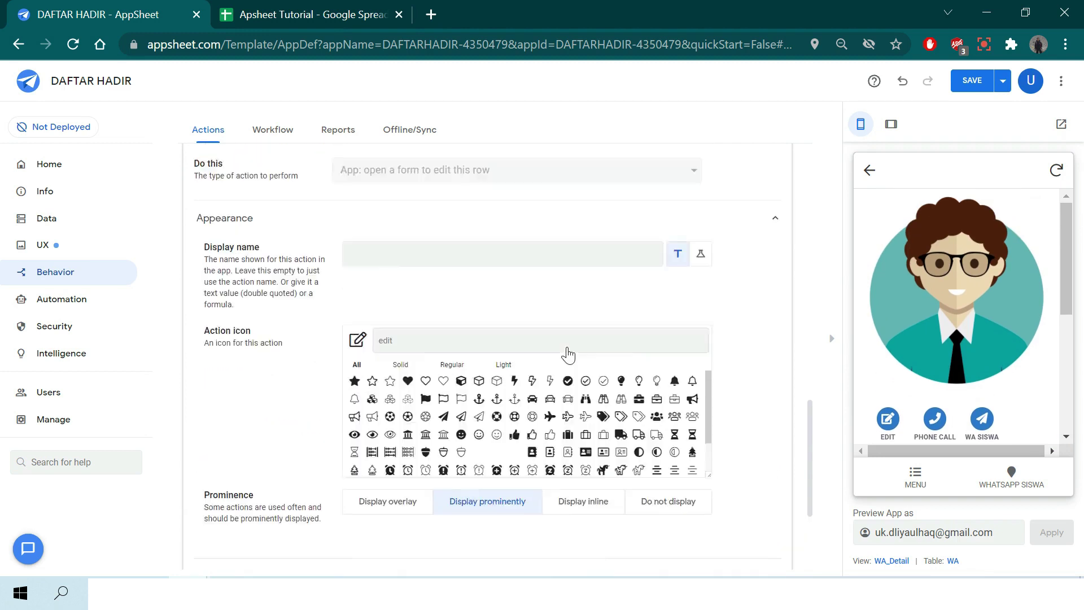
click(545, 305)
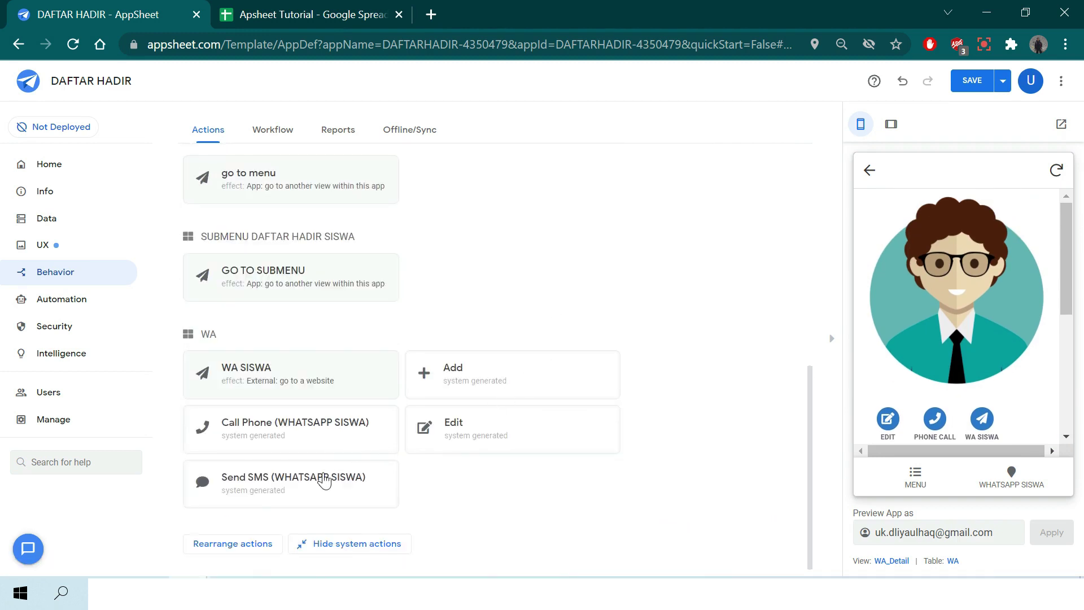
Set the prominence of the Send SMS (WHATSAPP SISWA) action to Display prominently and check the preview's action buttons.
click(289, 490)
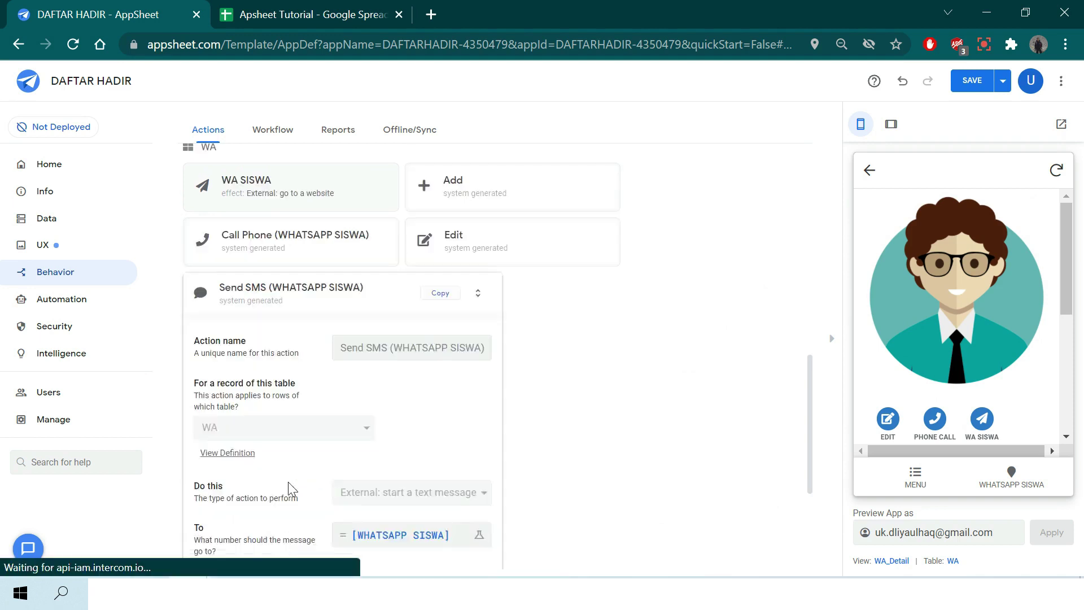
scroll(508, 419, up, 1)
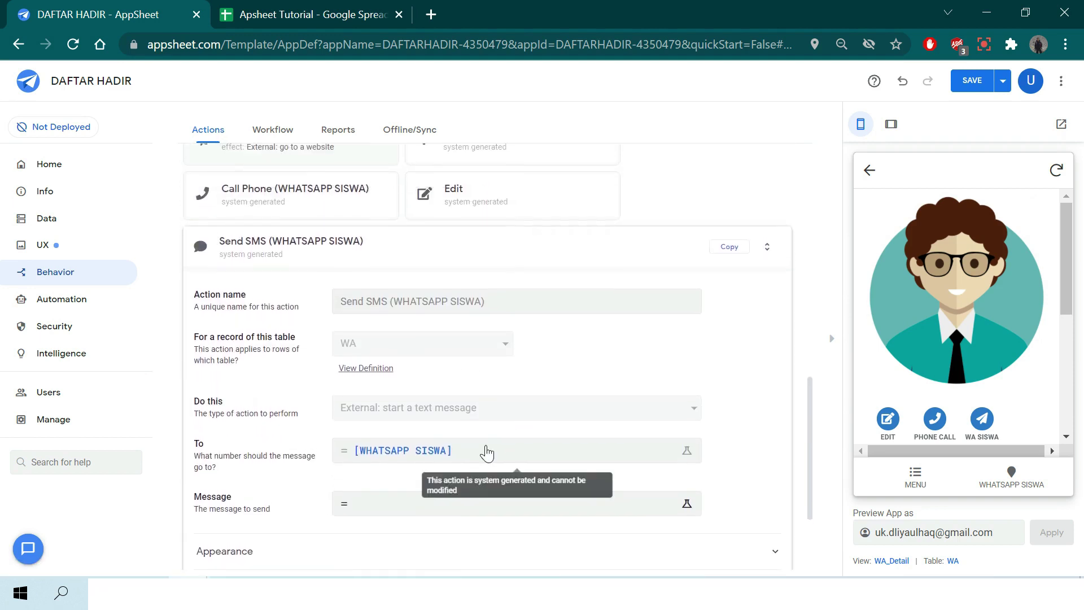
scroll(484, 452, down, 2)
click(460, 410)
scroll(484, 463, down, 4)
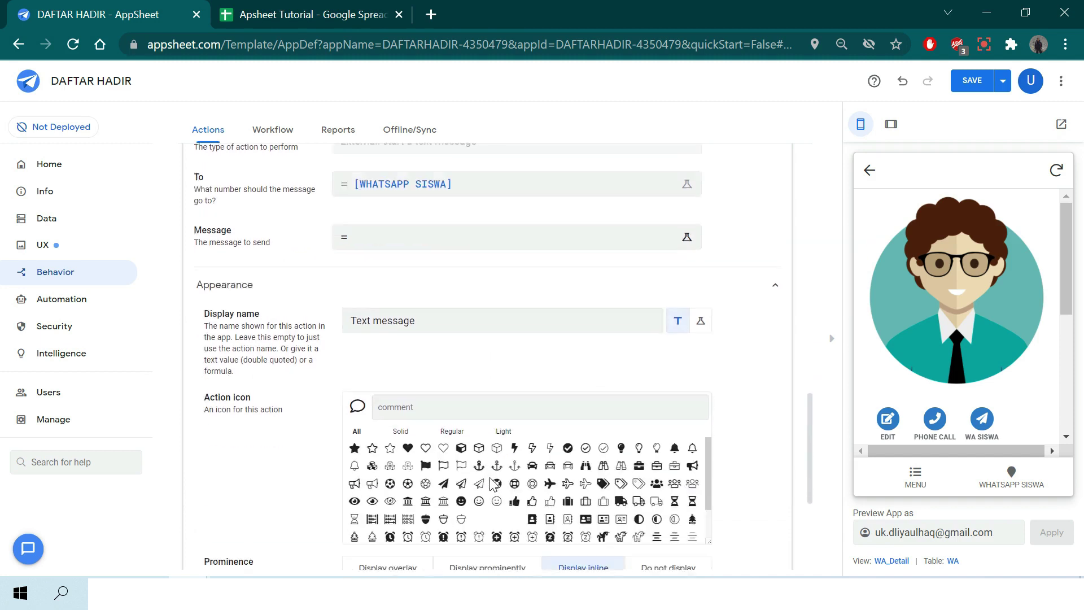
click(474, 436)
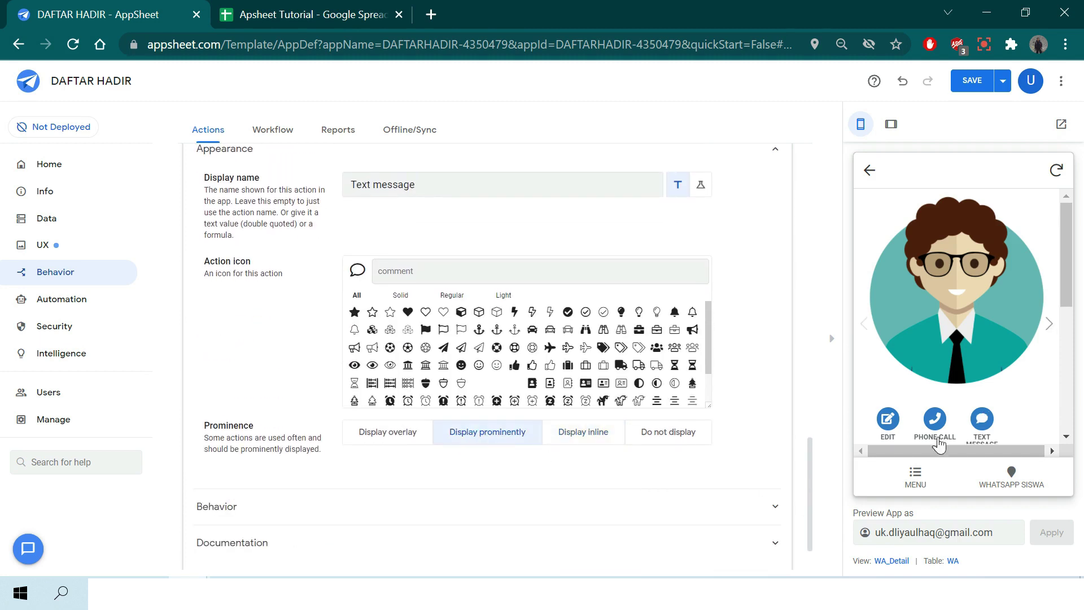
scroll(1016, 412, down, 2)
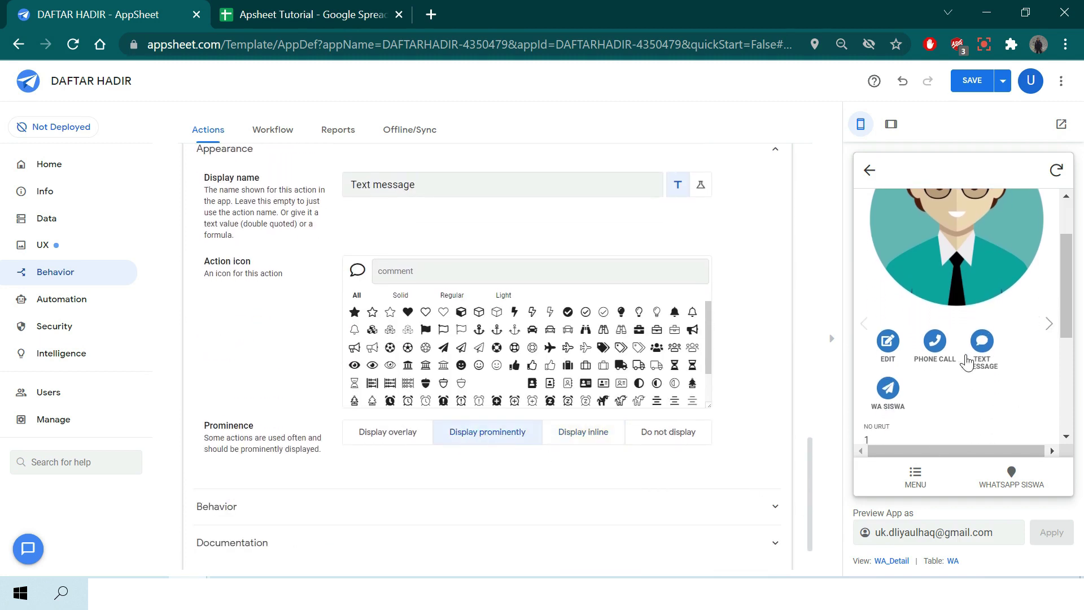
Switch the app preview to tablet view and examine the action buttons on the student's detail page.
click(892, 125)
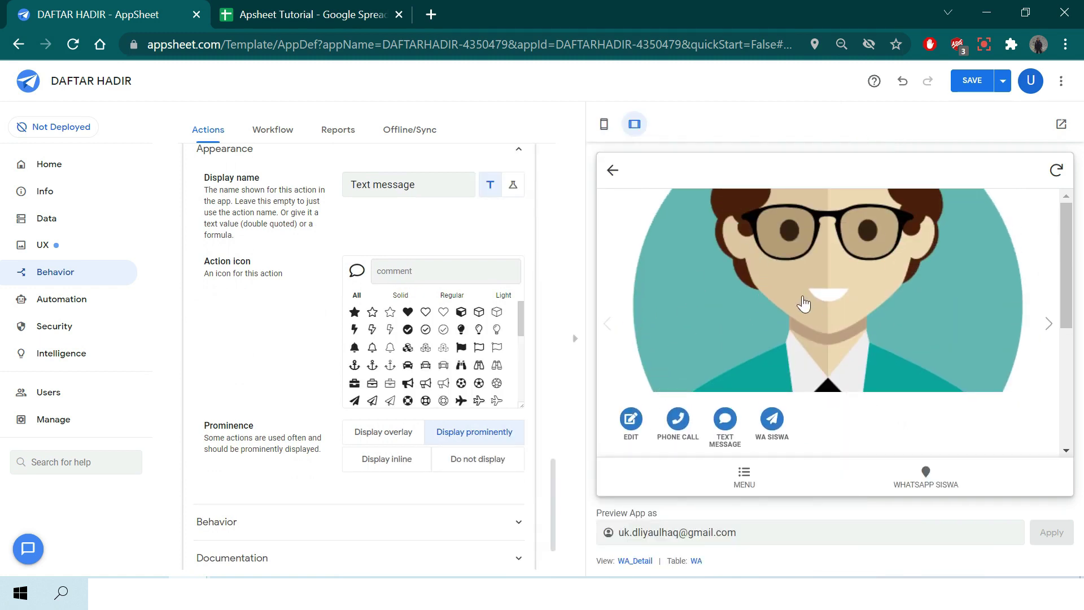
scroll(655, 383, down, 2)
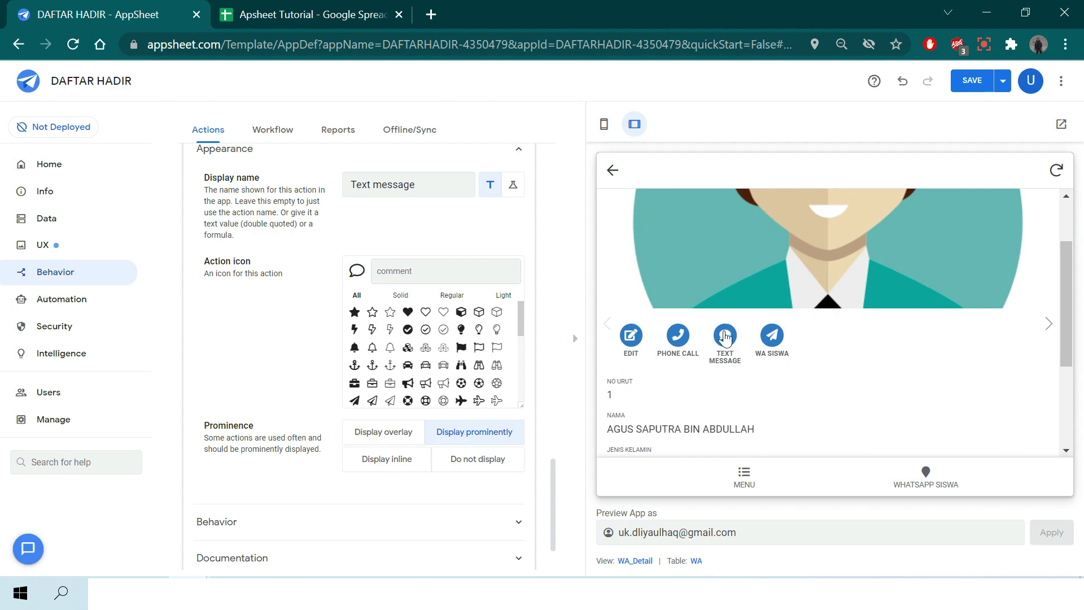
scroll(756, 341, up, 3)
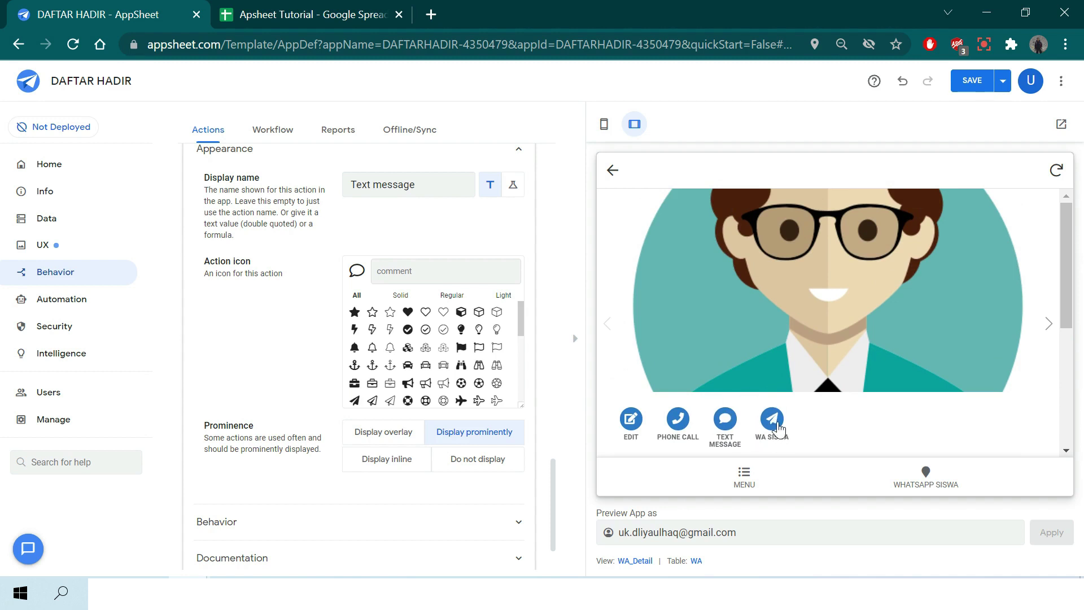
Save the app and collapse the settings of the Send SMS (WHATSAPP SISWA) action.
click(972, 81)
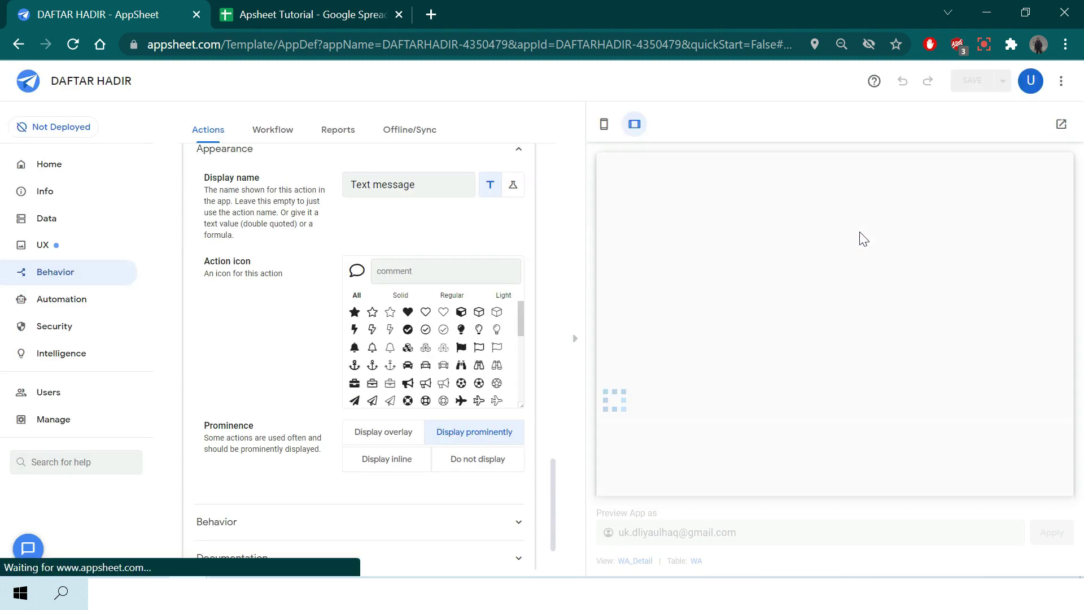
click(604, 126)
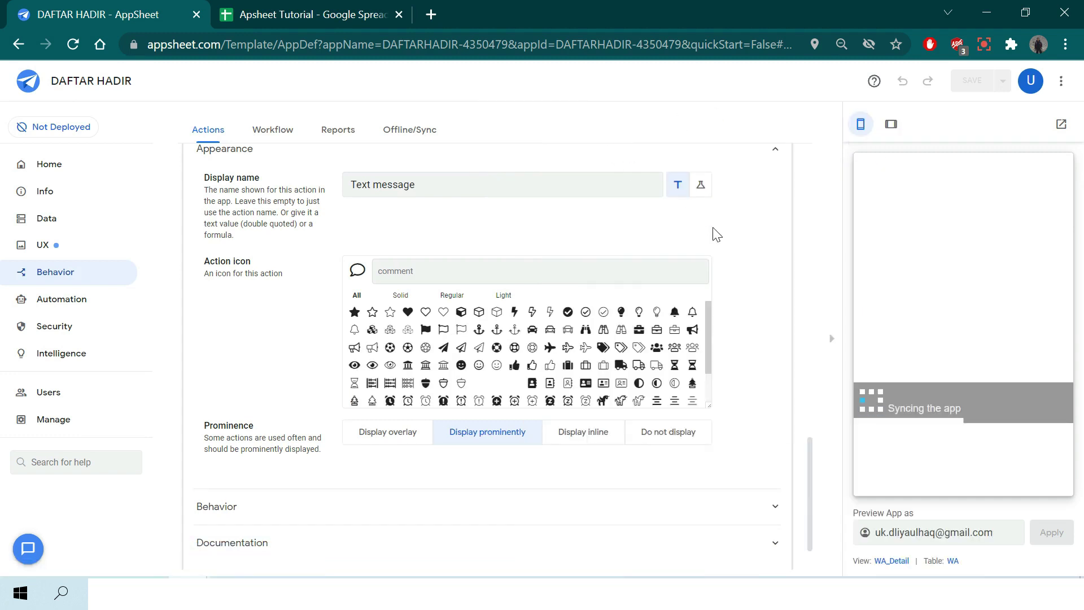
scroll(587, 358, up, 6)
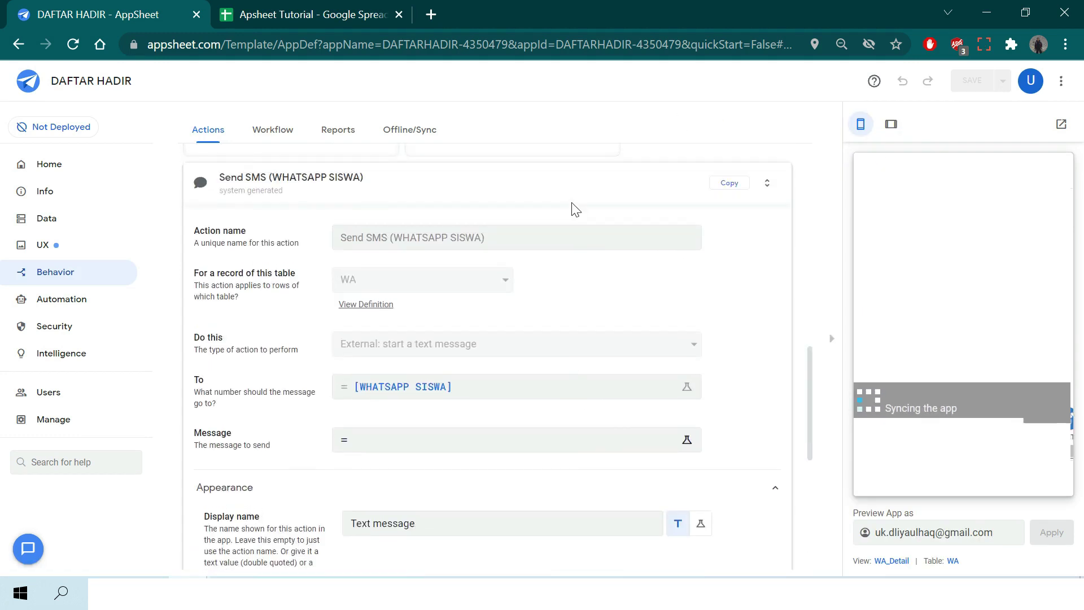
click(575, 198)
scroll(962, 322, down, 3)
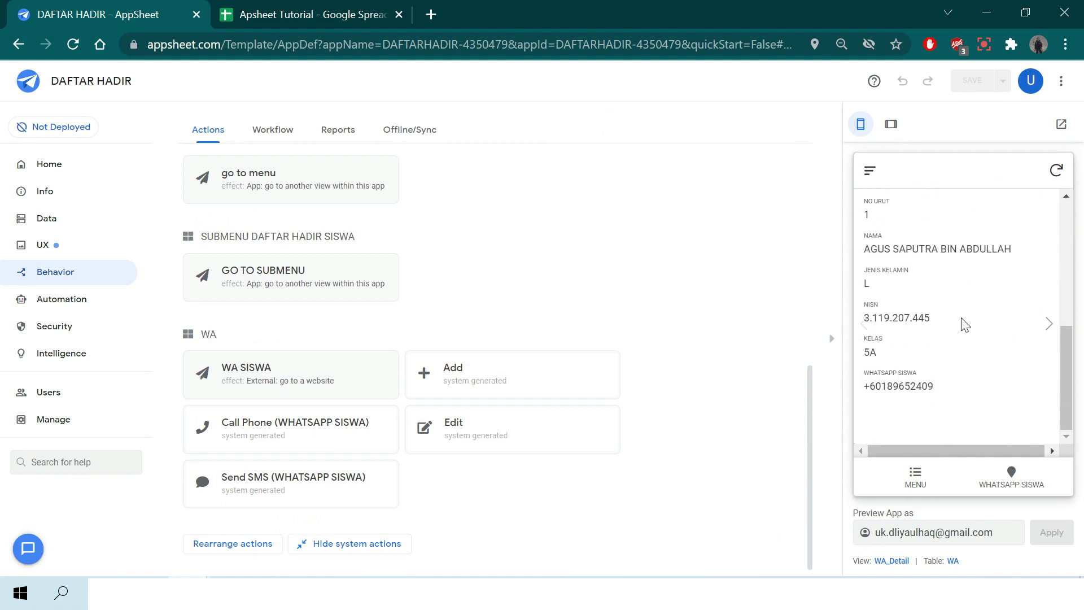
Show the student's page in tablet preview and run its WA SISWA action to open the chat in WhatsApp.
scroll(963, 322, up, 3)
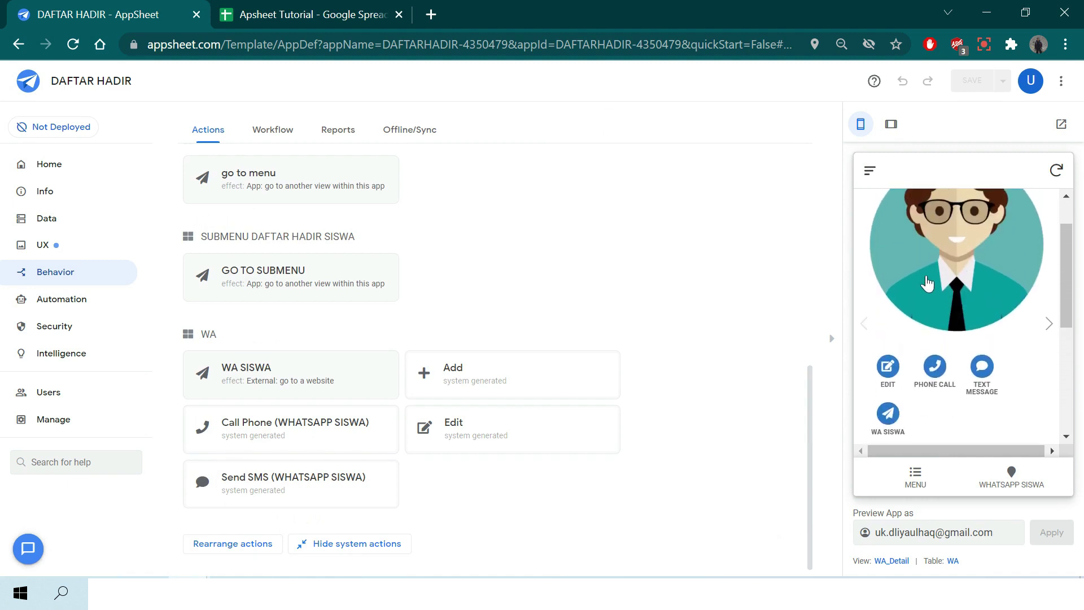
click(890, 124)
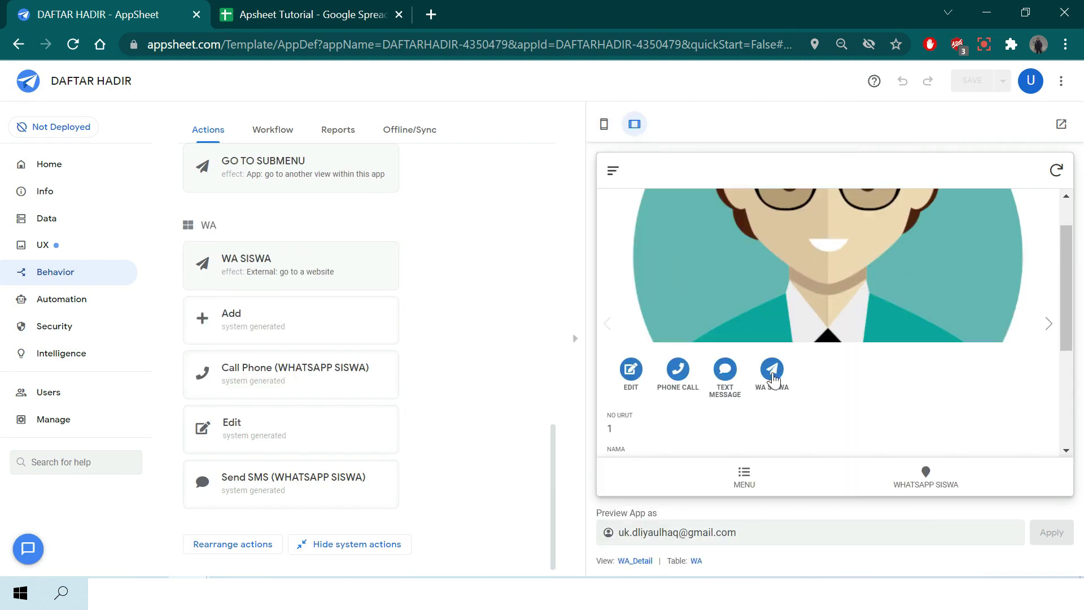
scroll(787, 350, up, 2)
scroll(793, 356, down, 3)
scroll(801, 353, up, 3)
scroll(798, 350, down, 1)
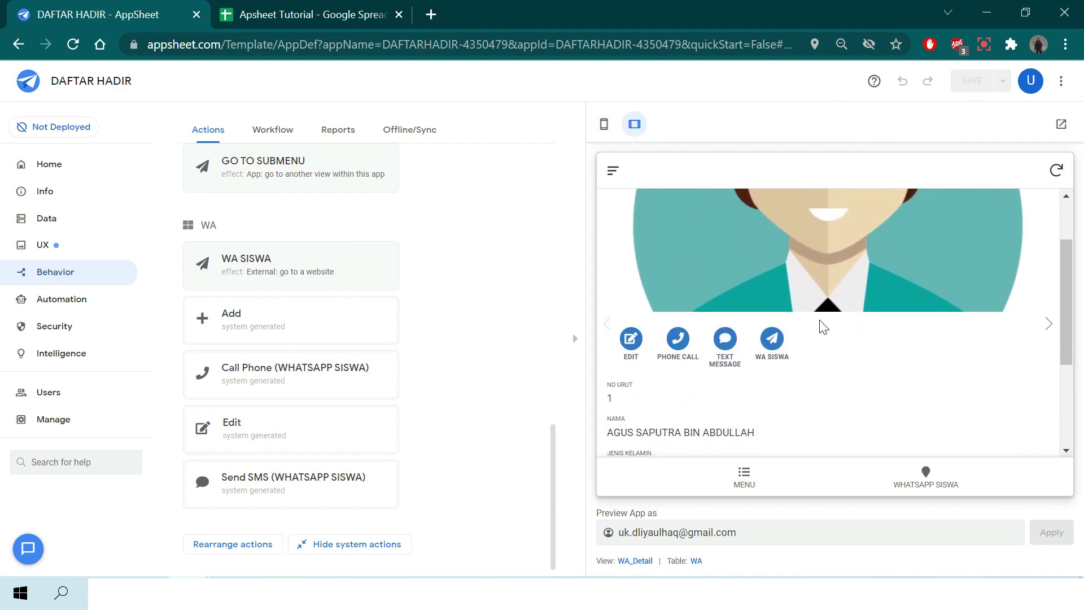
click(771, 339)
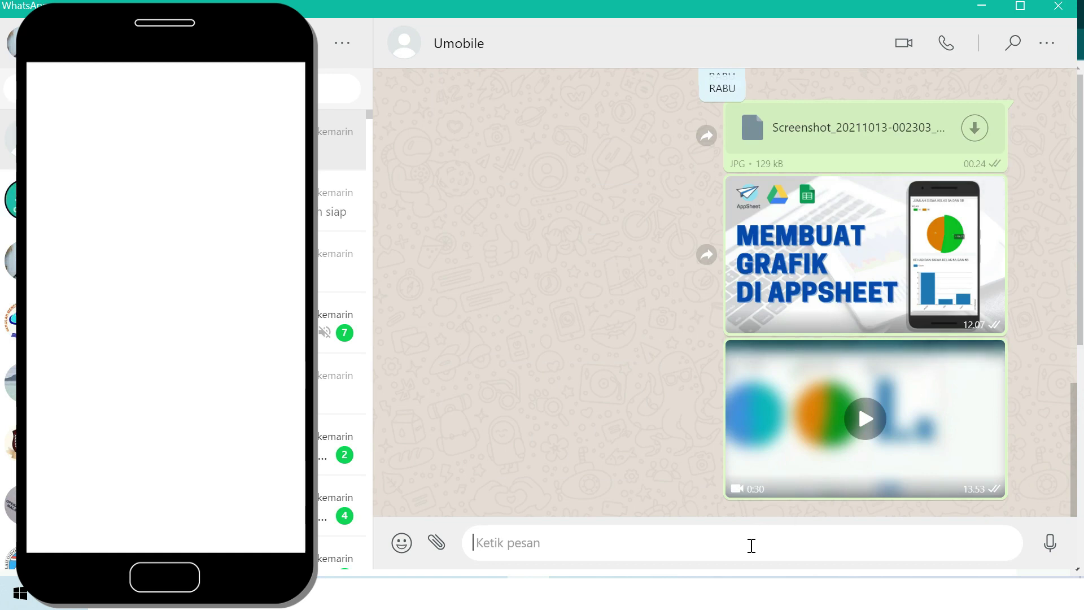
Send the test messages OKE and SUKSES in the opened WhatsApp chat.
text(OKE)
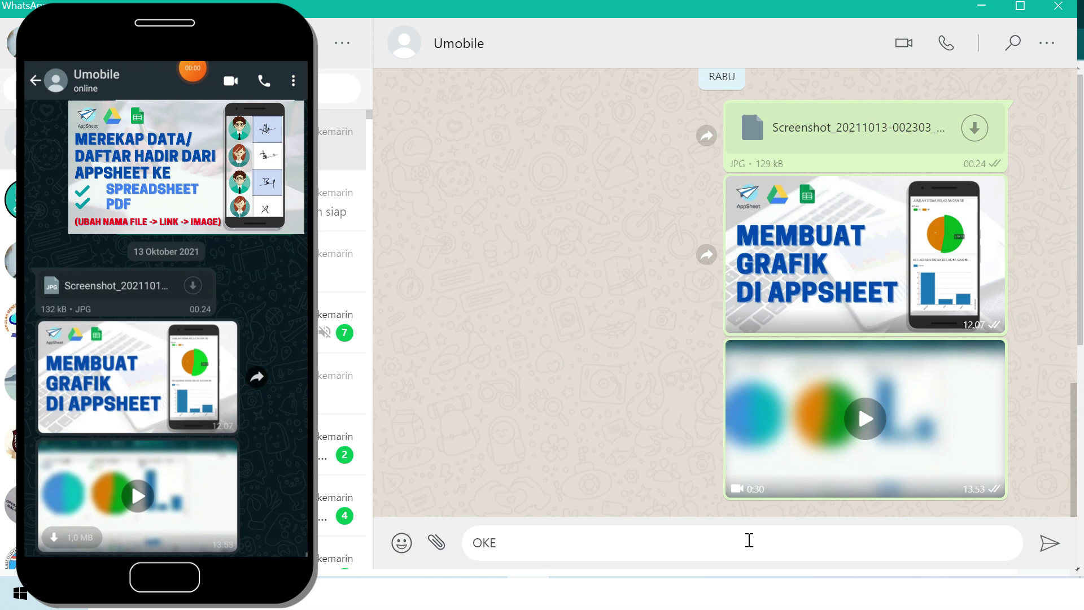
key(Return)
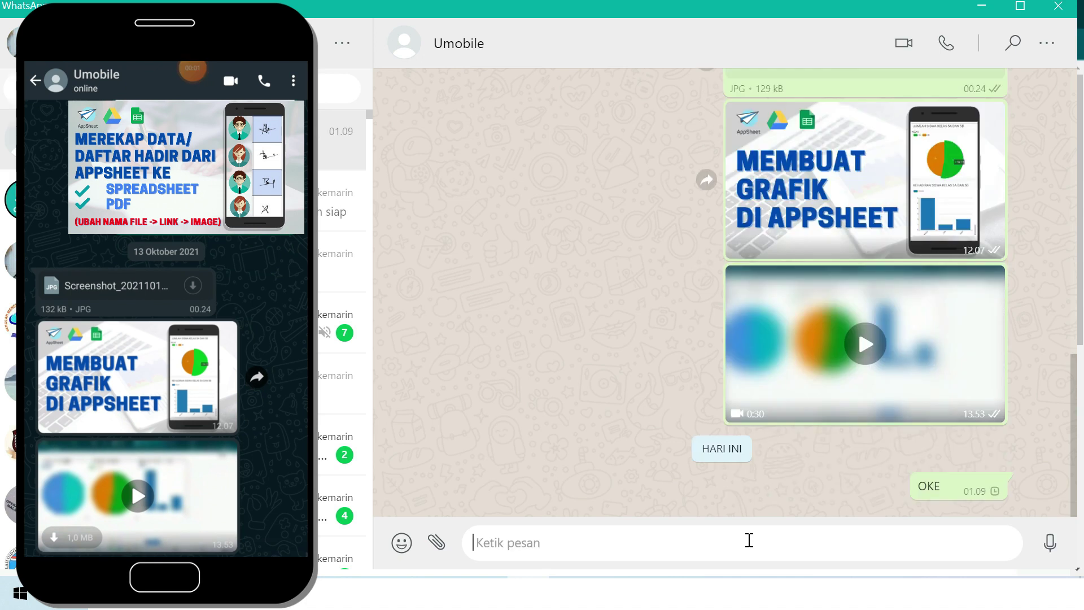
text(SUKSES)
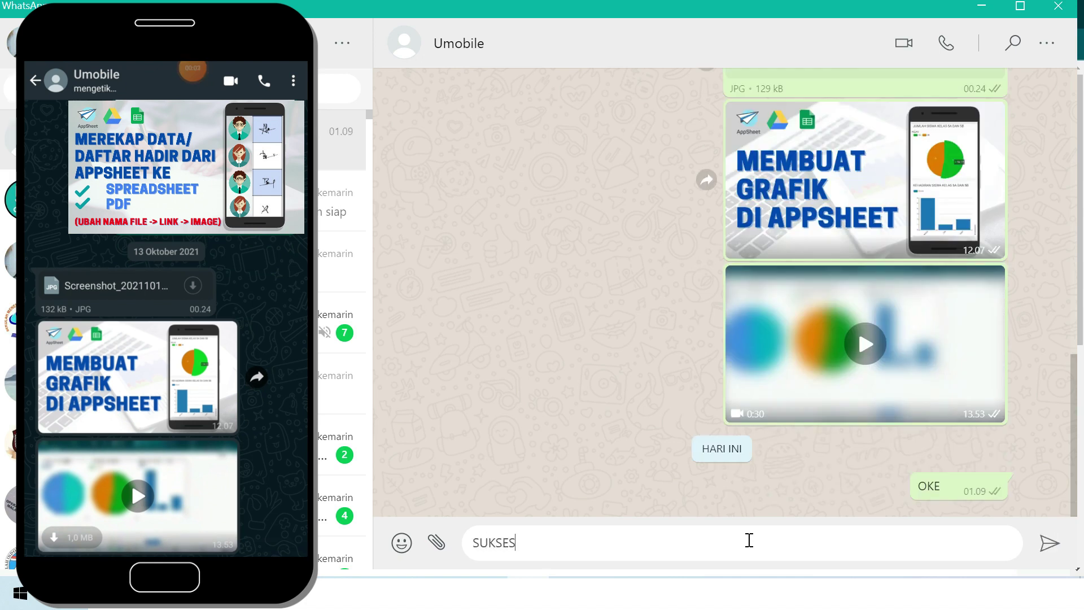
key(Return)
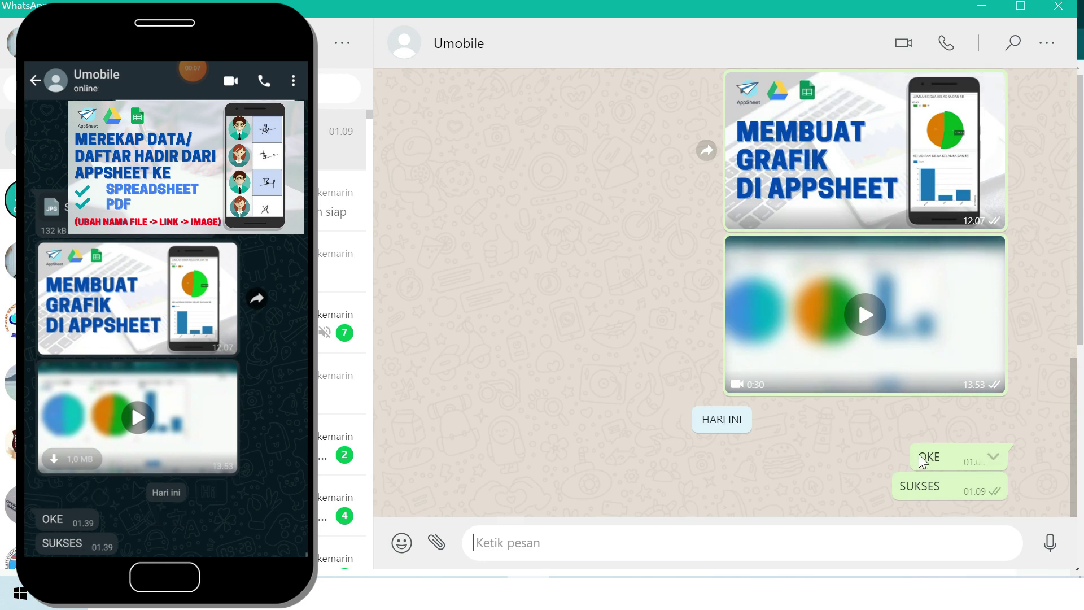
Leave WhatsApp and return to the student's page preview in the DAFTAR HADIR editor in AppSheet.
click(1047, 13)
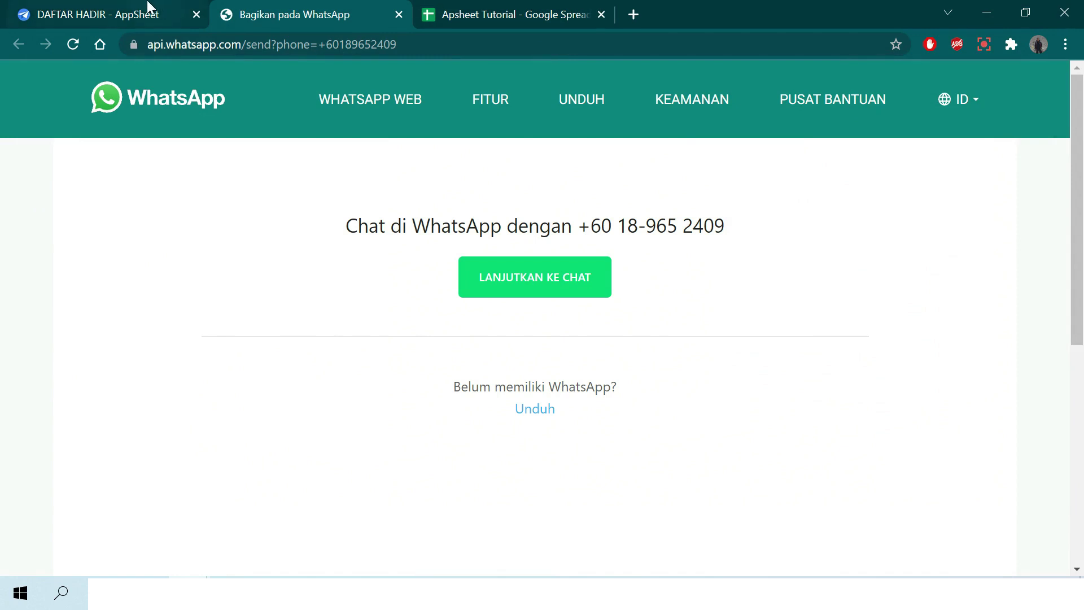
click(150, 9)
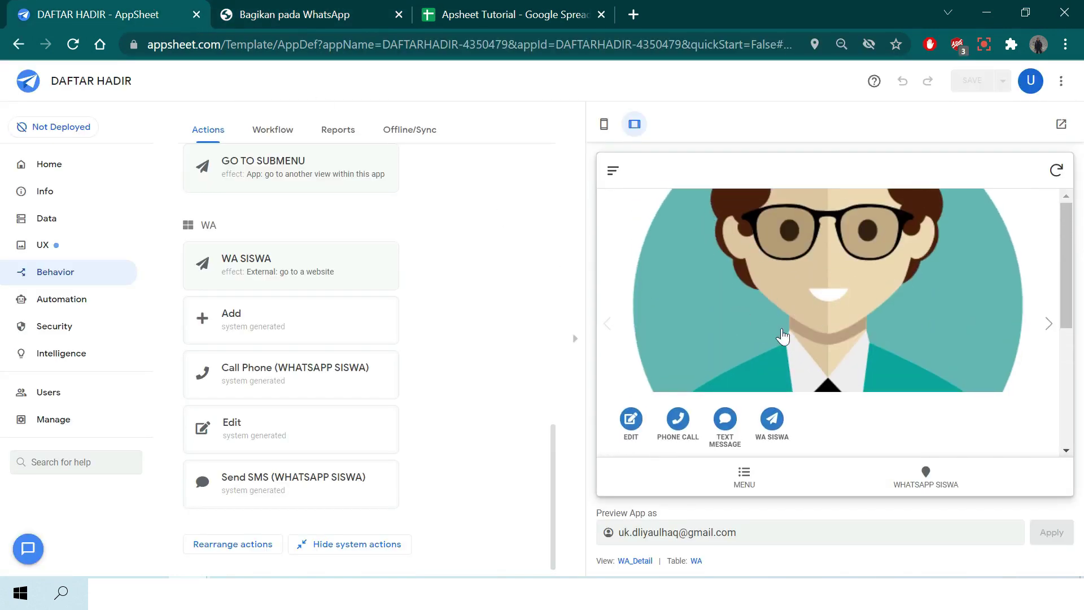
scroll(805, 418, down, 2)
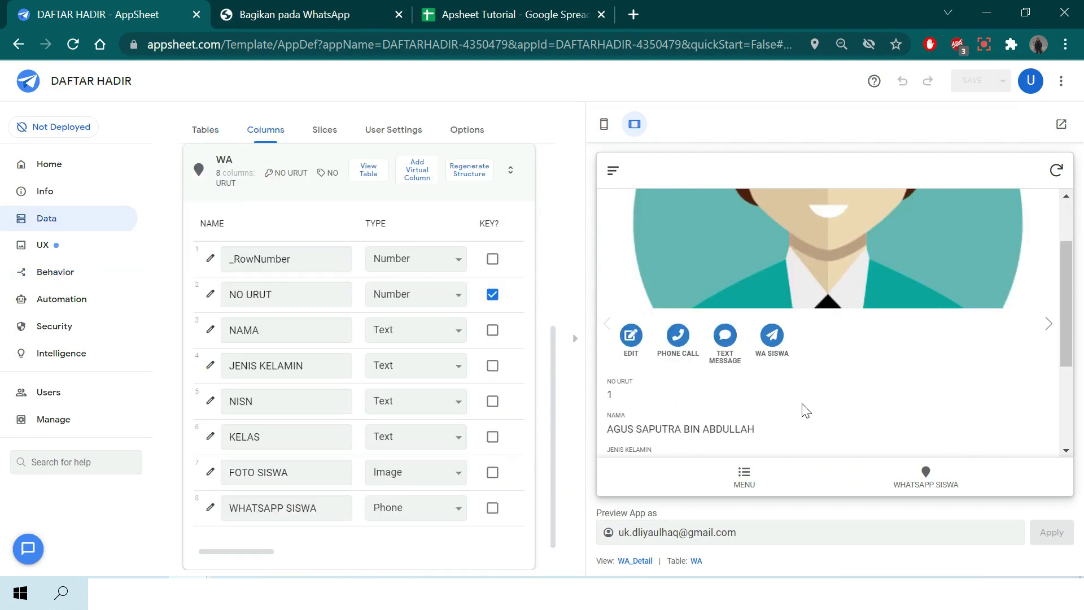